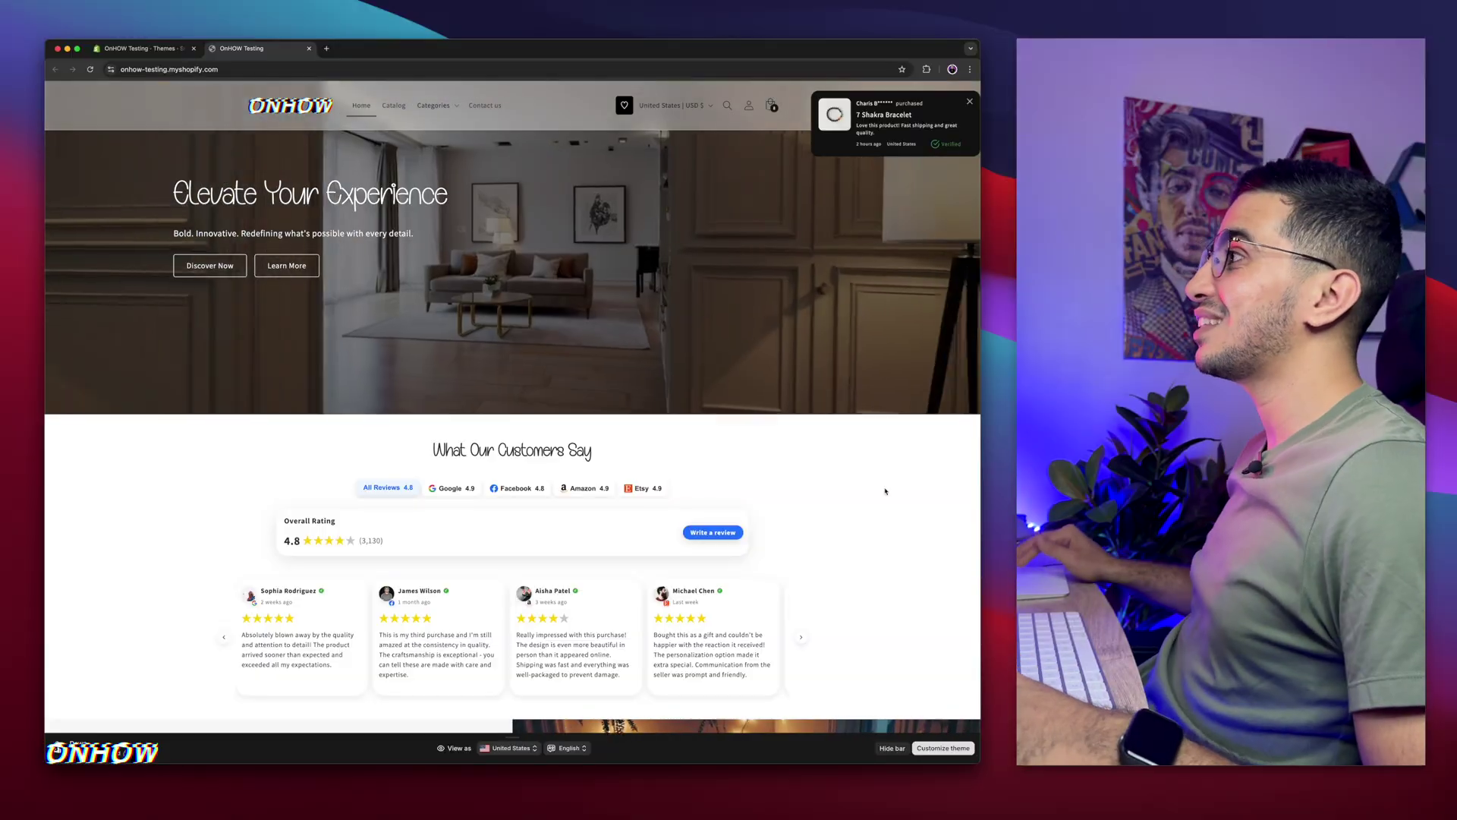
- In What Our Customers Say, switch from the Google 4.9 reviews to the Facebook 4.8 reviews
{"action": "scroll", "coordinate": [885, 491], "scroll_direction": "down", "scroll_amount": 3}
{"action": "scroll", "coordinate": [884, 491], "scroll_direction": "up", "scroll_amount": 3}
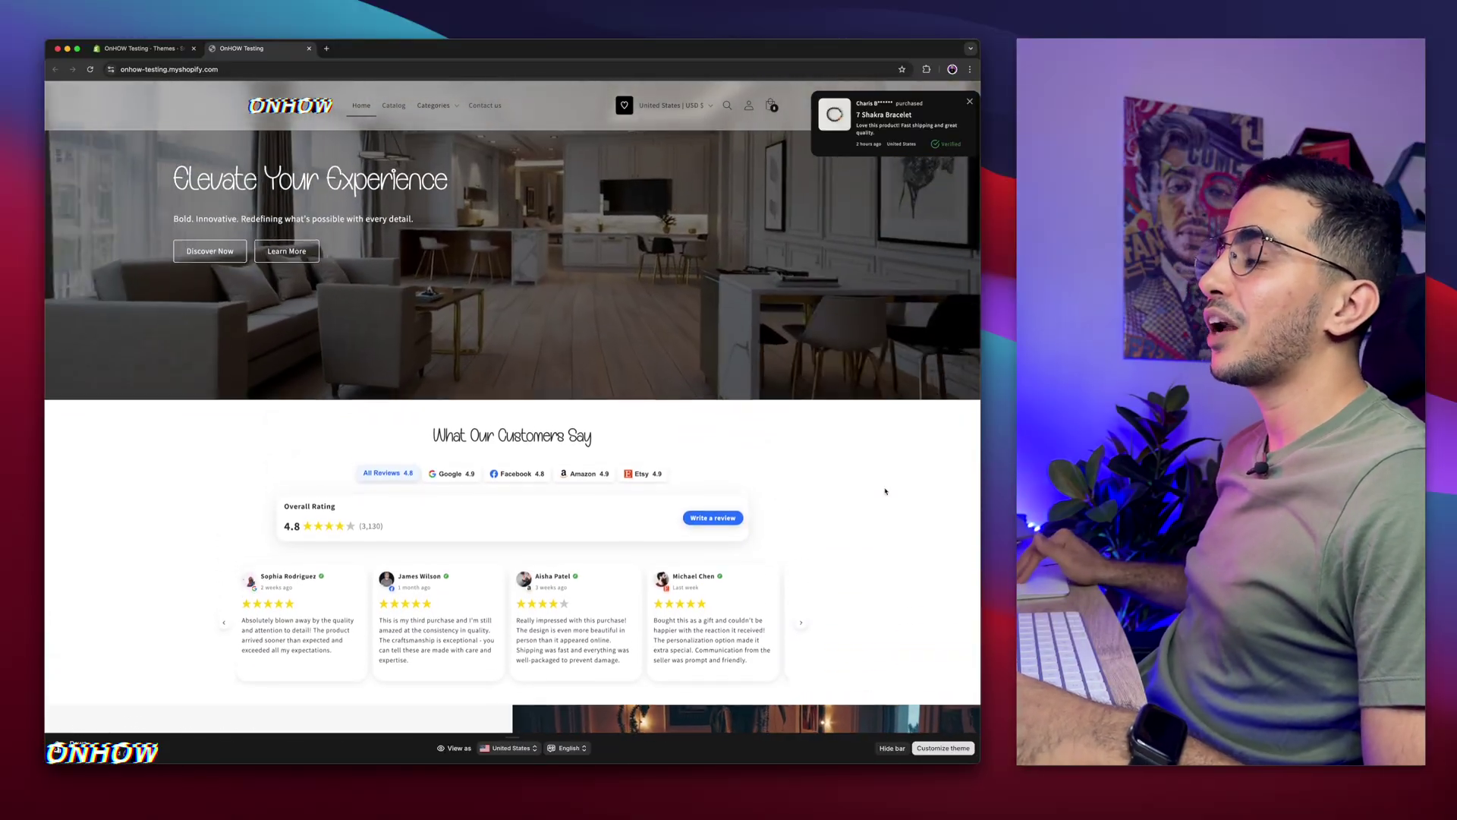
{"action": "scroll", "coordinate": [885, 491], "scroll_direction": "down", "scroll_amount": 1}
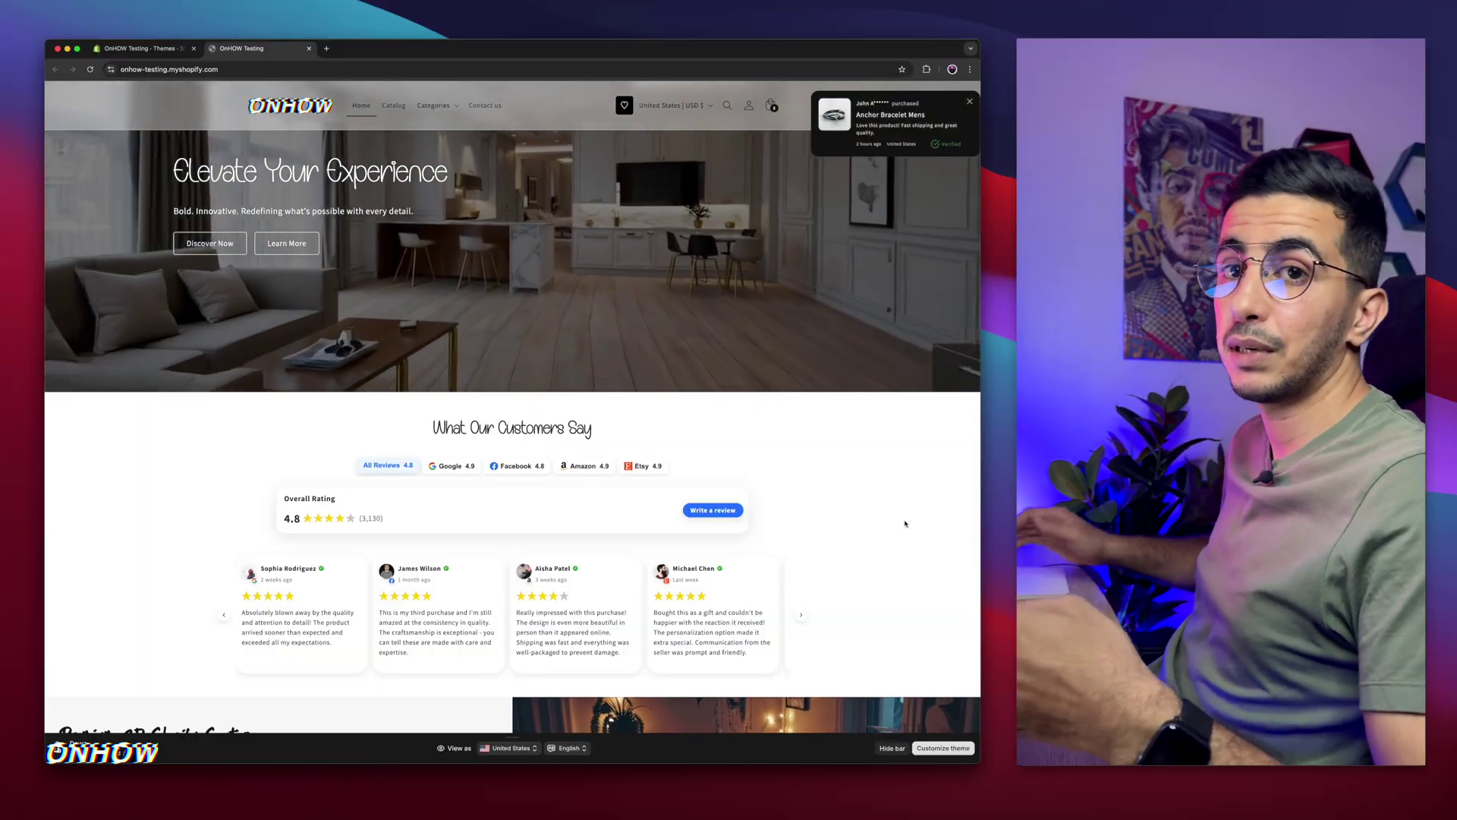
{"action": "left_click", "coordinate": [452, 465]}
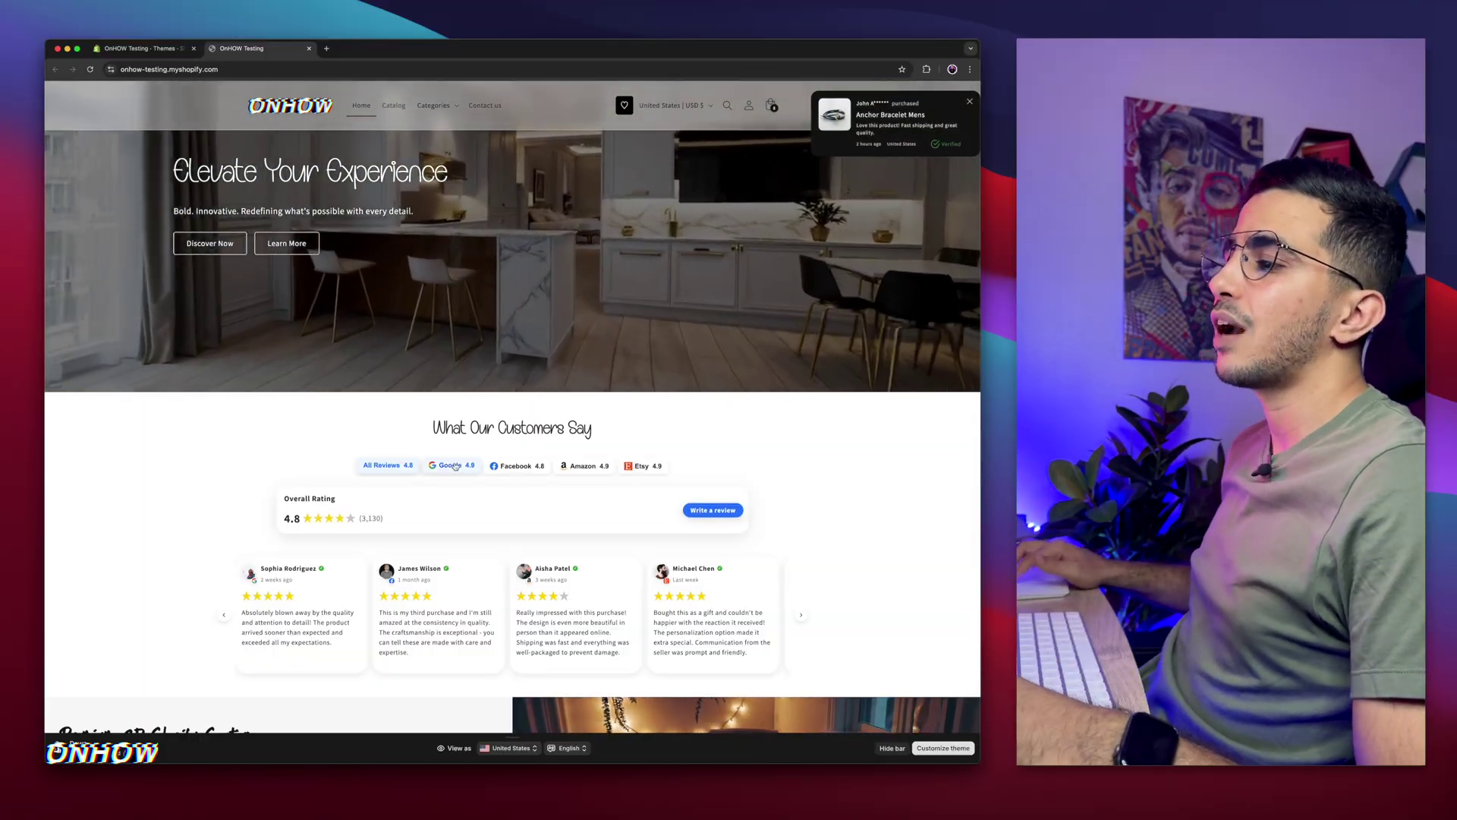
{"action": "left_click", "coordinate": [517, 465]}
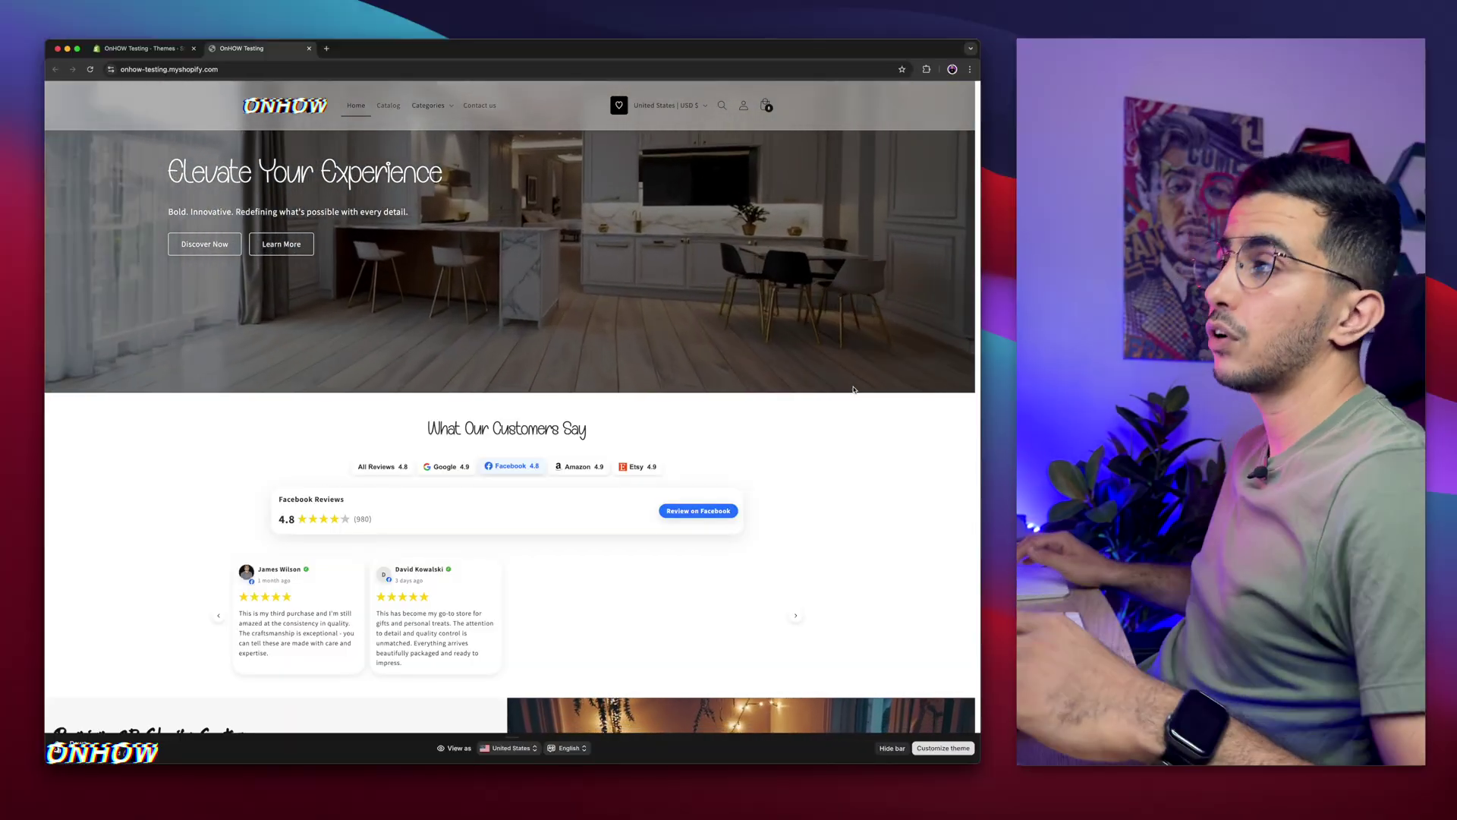
{"action": "mouse_move", "coordinate": [213, 87]}
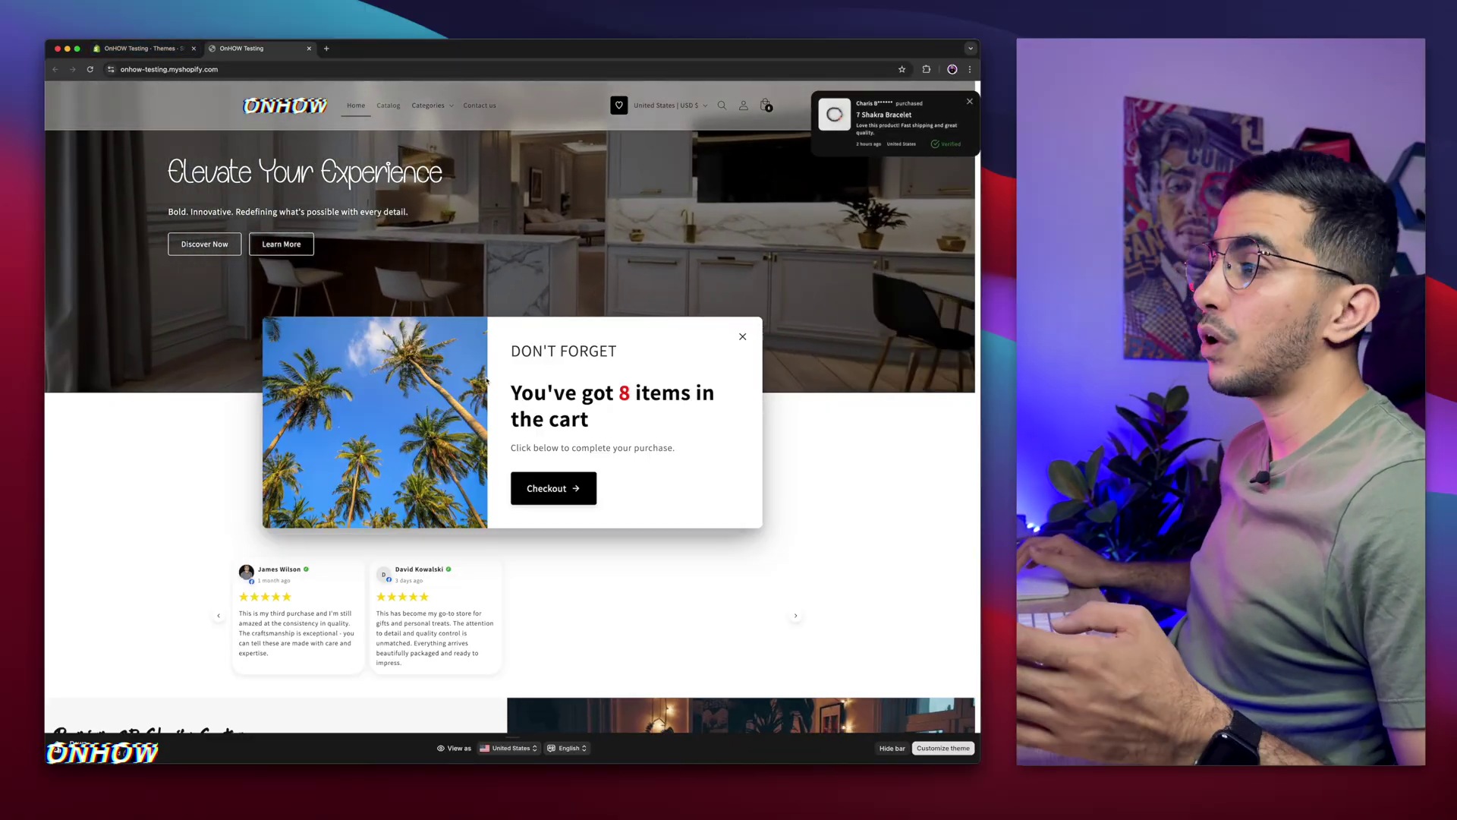
- Dismiss the 'Don't Forget' cart-reminder pop-up on the storefront
{"action": "left_click_drag", "start_coordinate": [508, 390], "coordinate": [627, 419]}
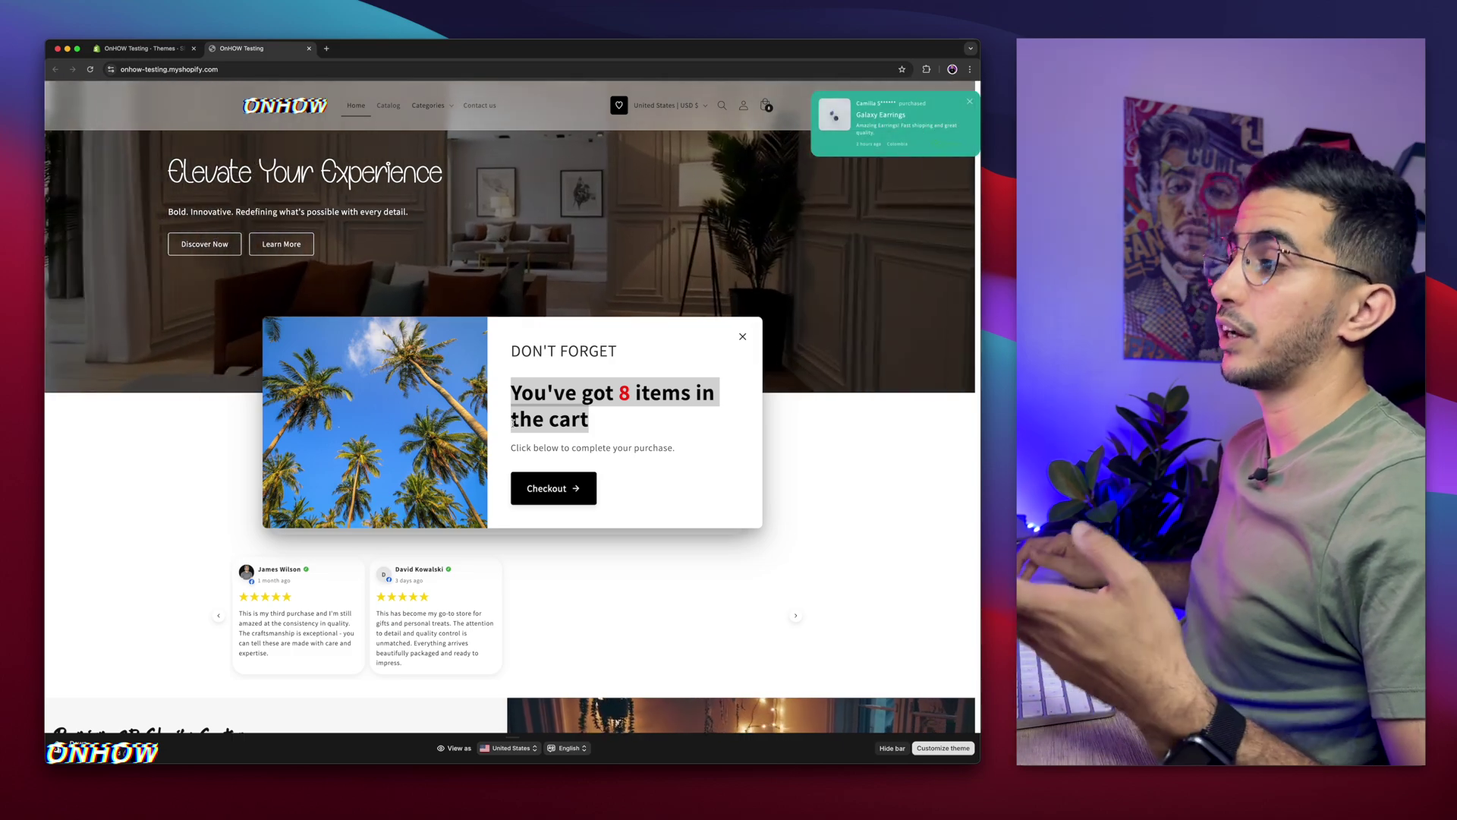
{"action": "left_click", "coordinate": [742, 336]}
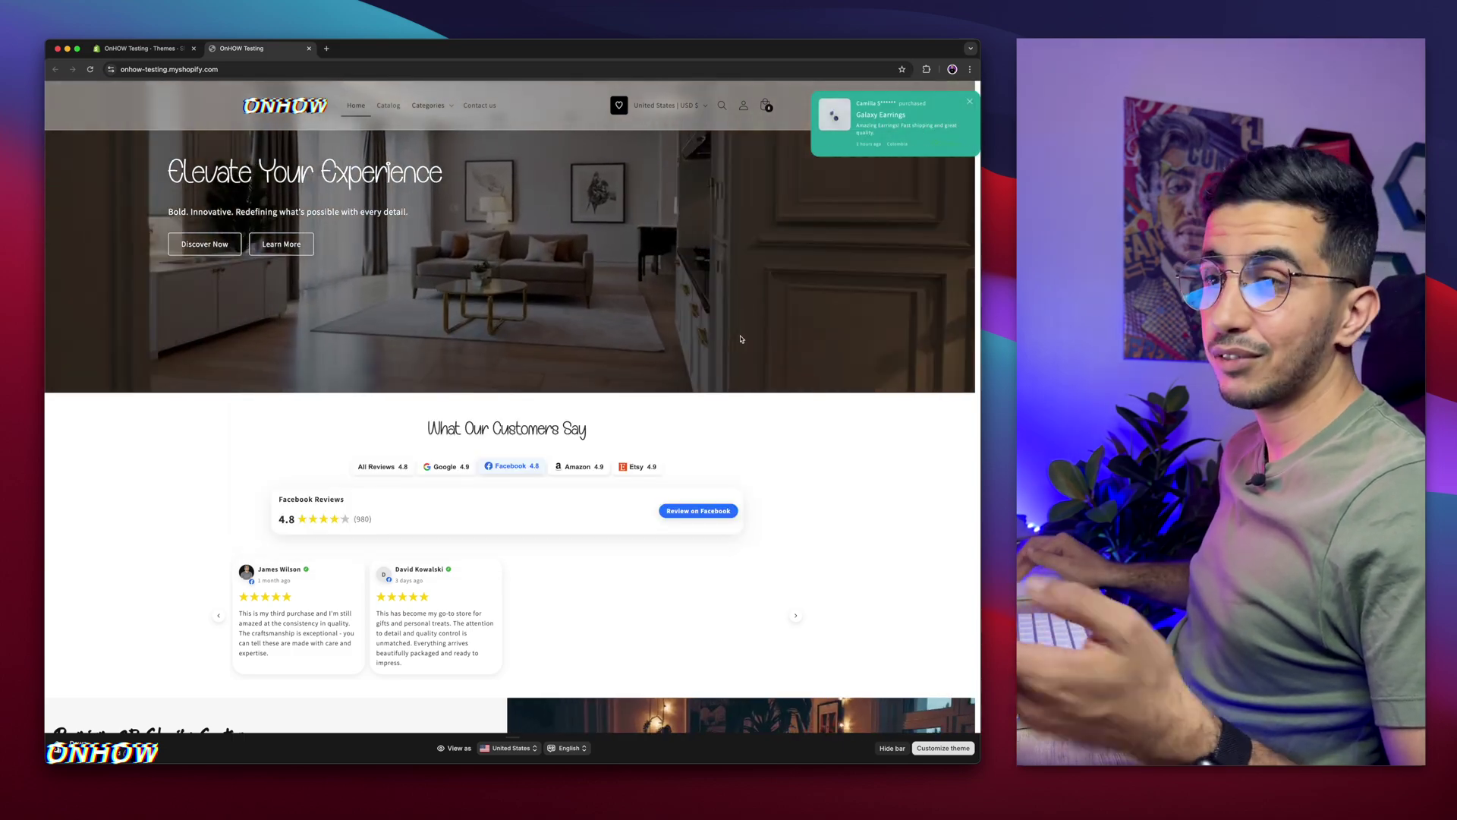
- Open sections/slideshow.liquid in the Dawn theme's code editor by filtering files for 'slideshow'
{"action": "left_click", "coordinate": [146, 52]}
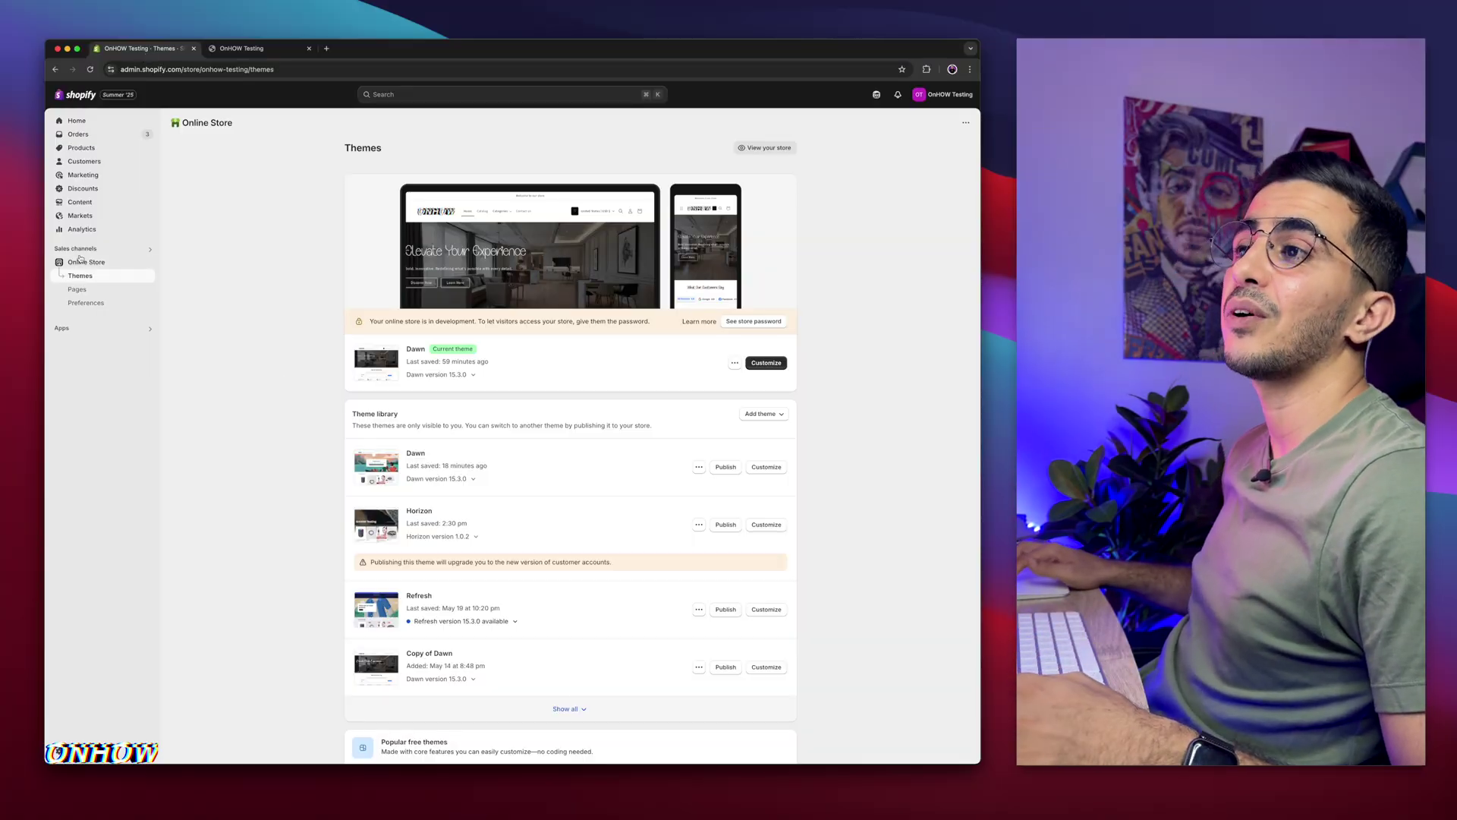
{"action": "left_click", "coordinate": [734, 363]}
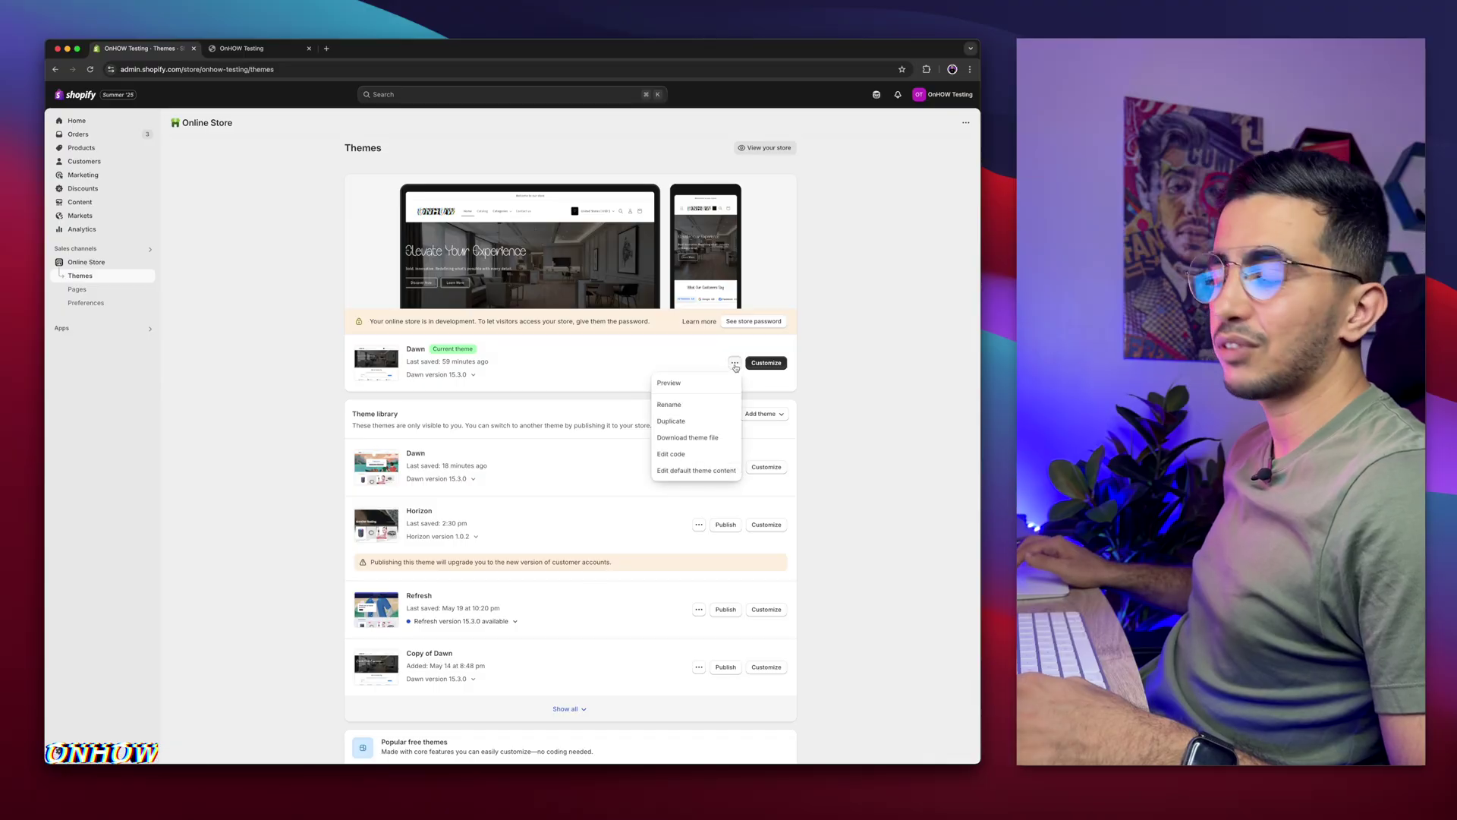
{"action": "left_click", "coordinate": [674, 455]}
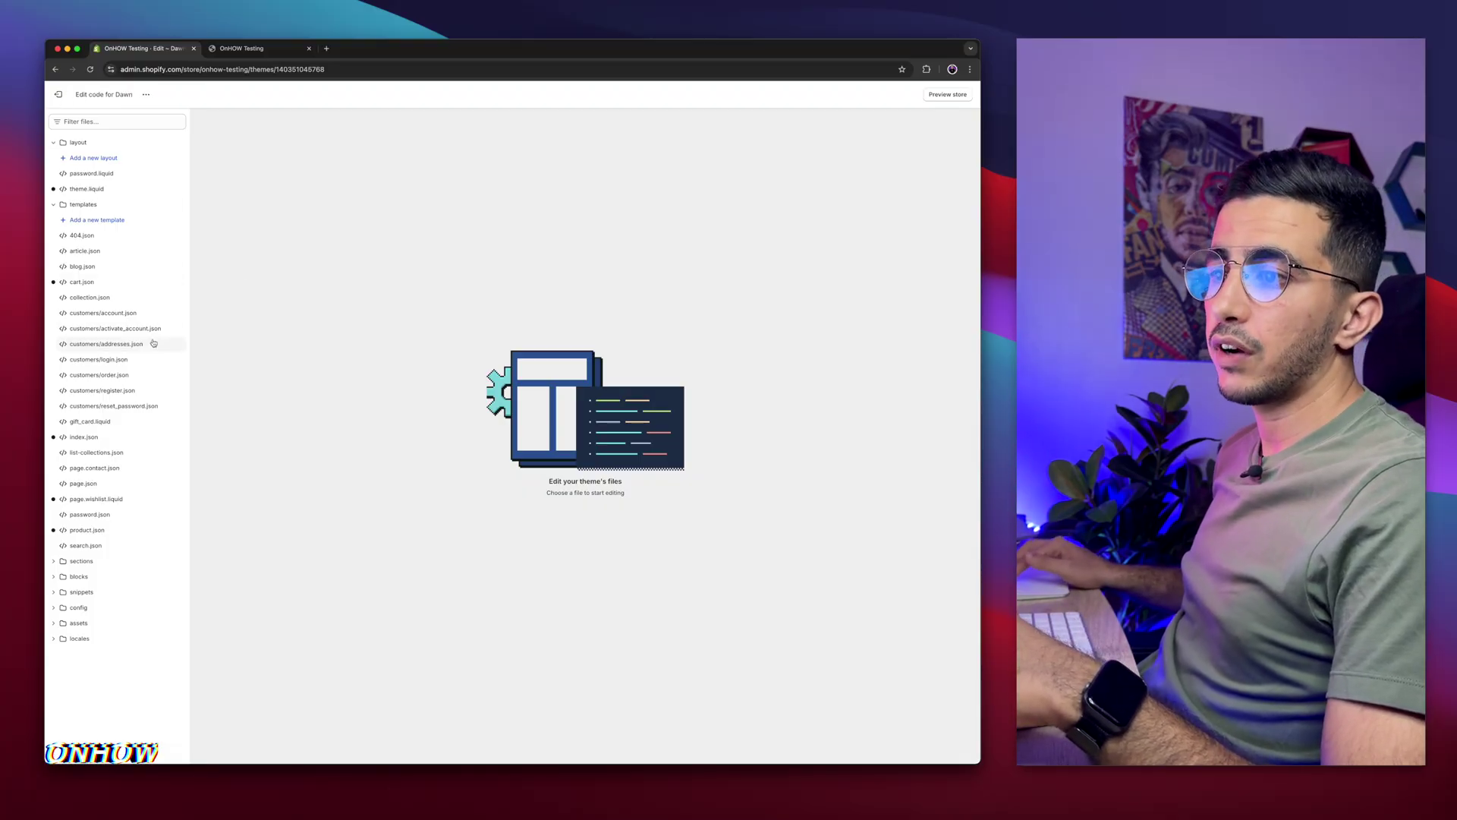
{"action": "left_click", "coordinate": [81, 122]}
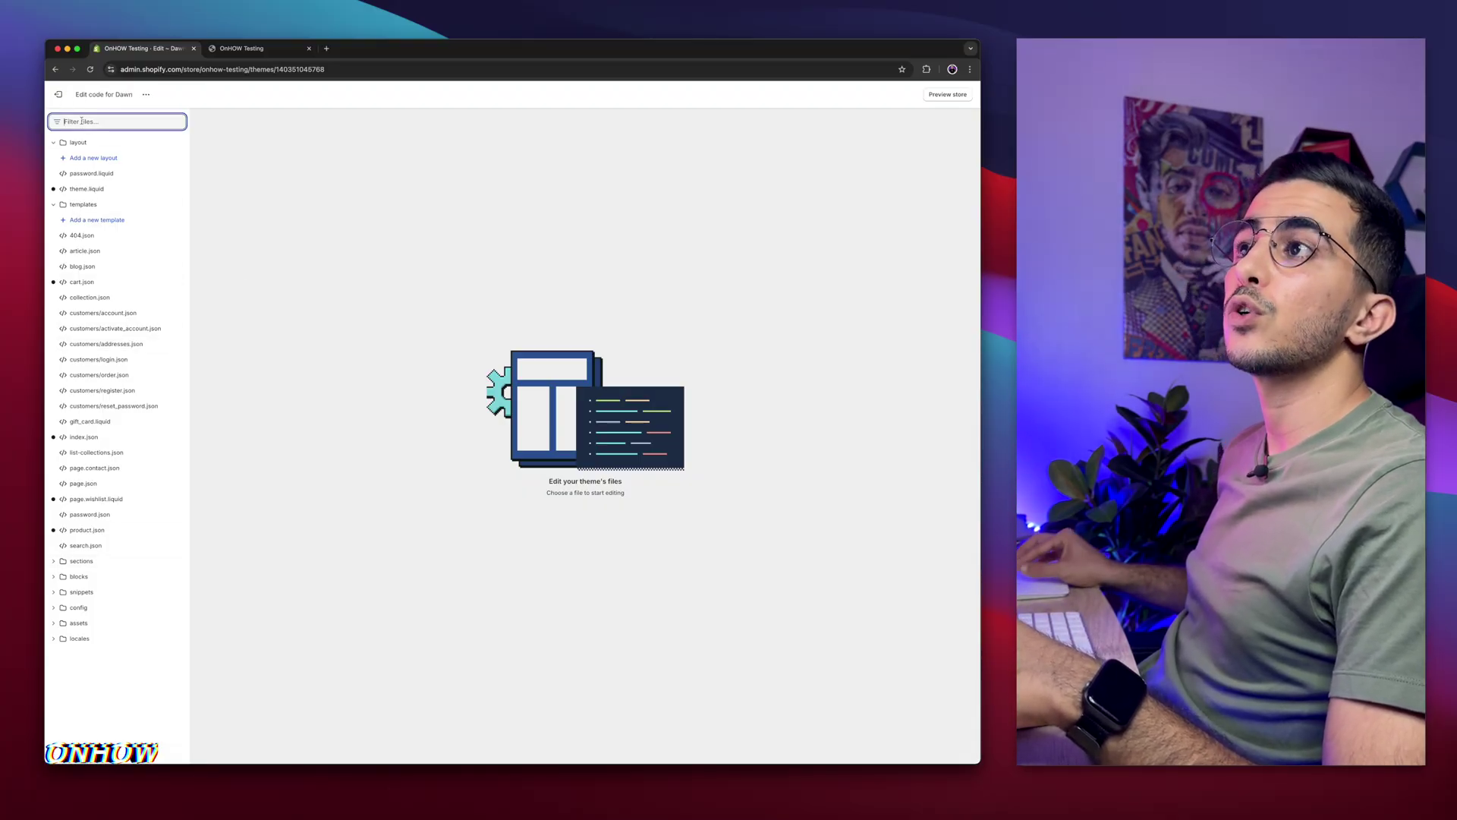
{"action": "type", "text": "sl"}
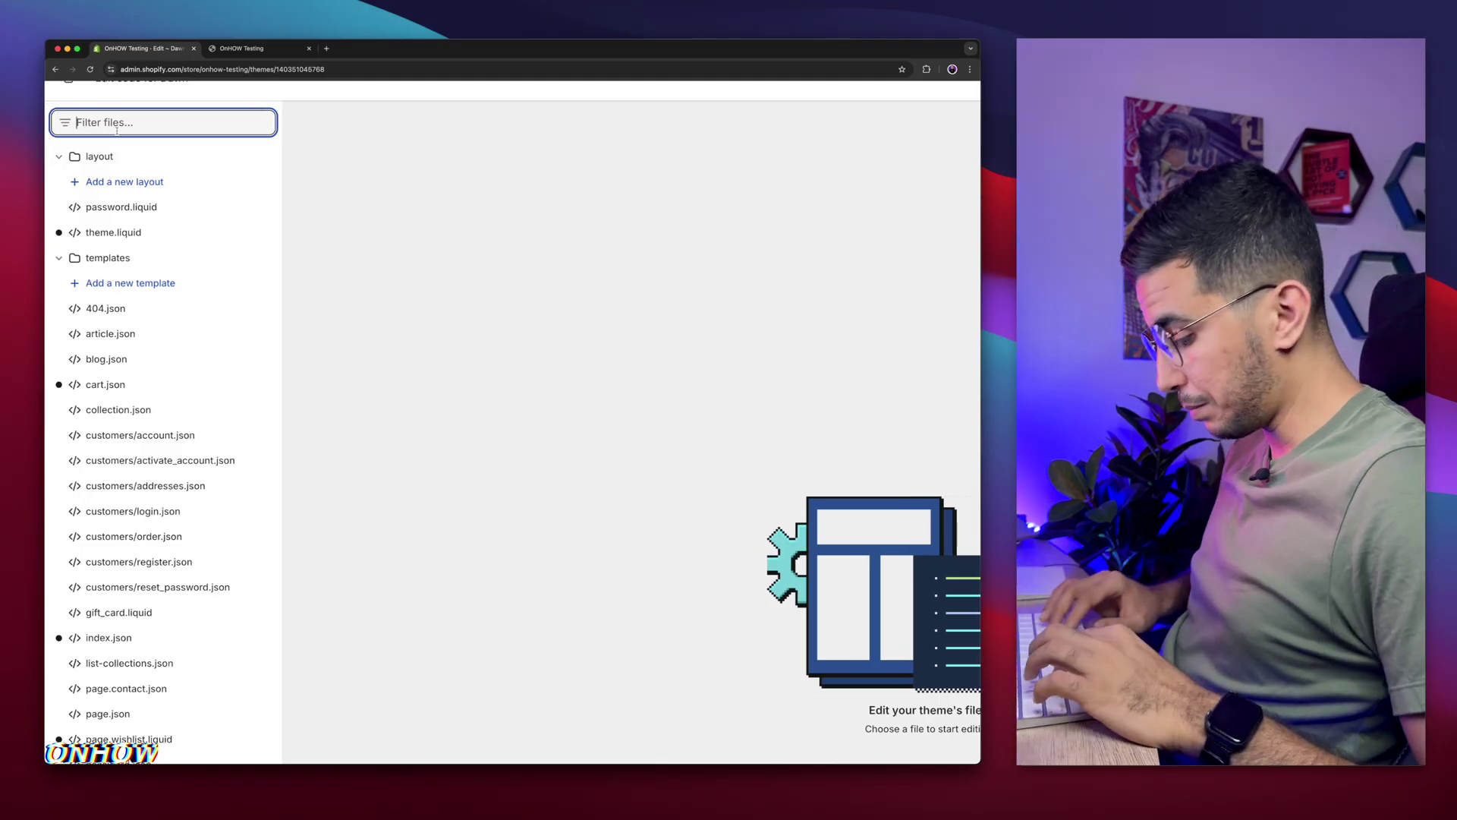
{"action": "type", "text": "ideshow"}
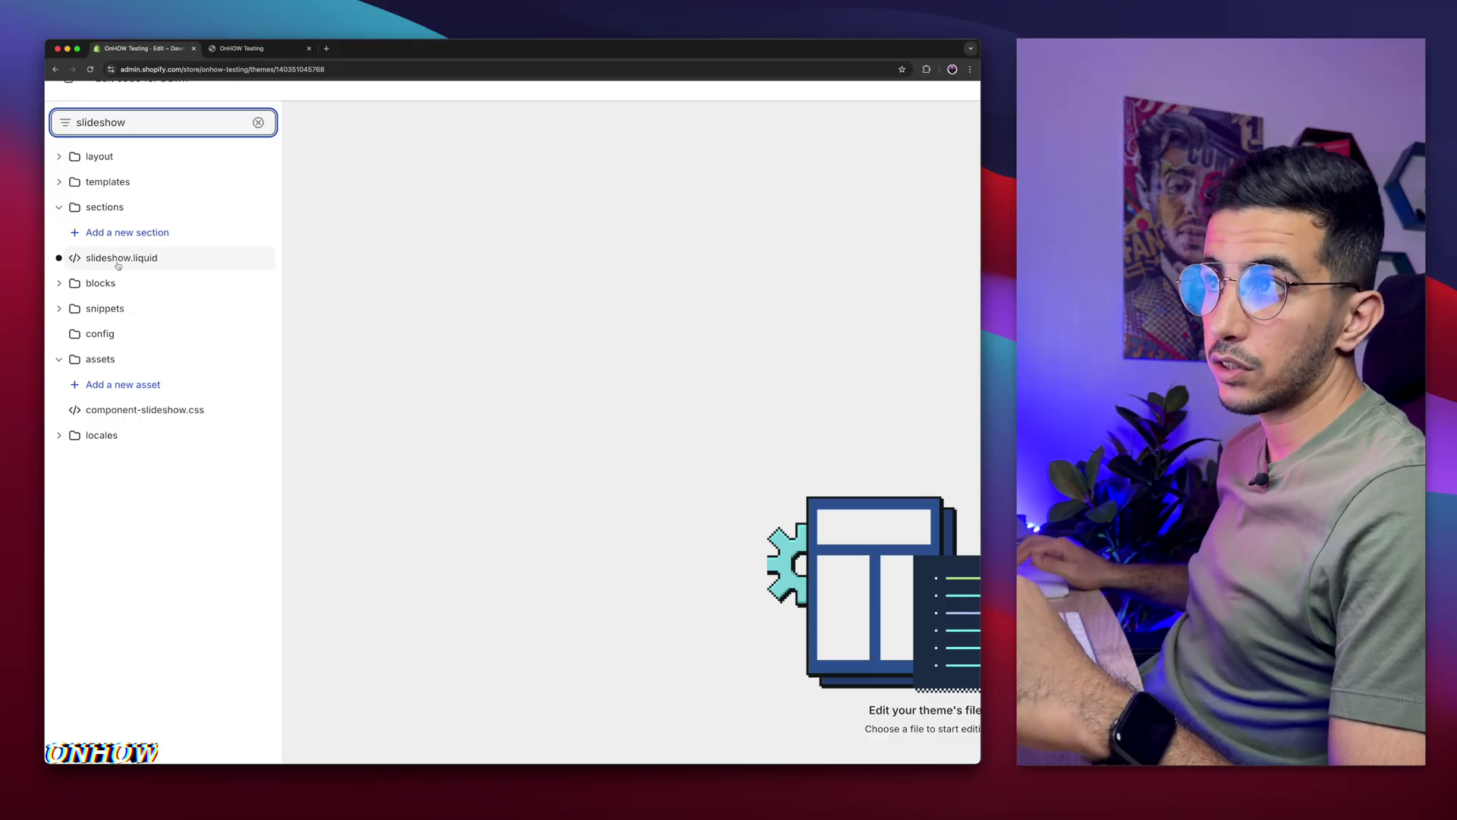
{"action": "left_click", "coordinate": [117, 261]}
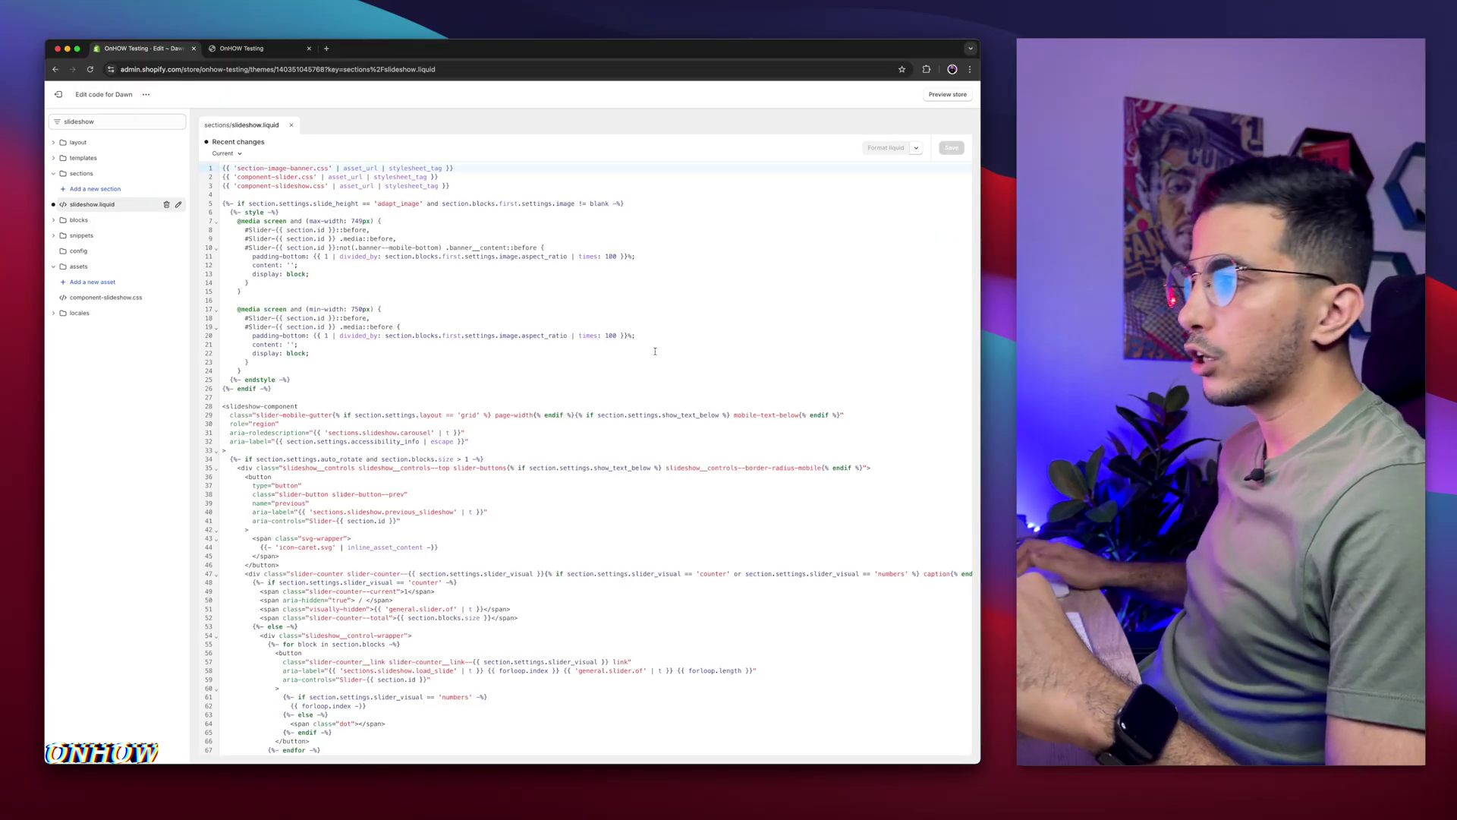
- Bring up the find-and-replace bar inside the slideshow.liquid code
{"action": "left_click", "coordinate": [655, 351]}
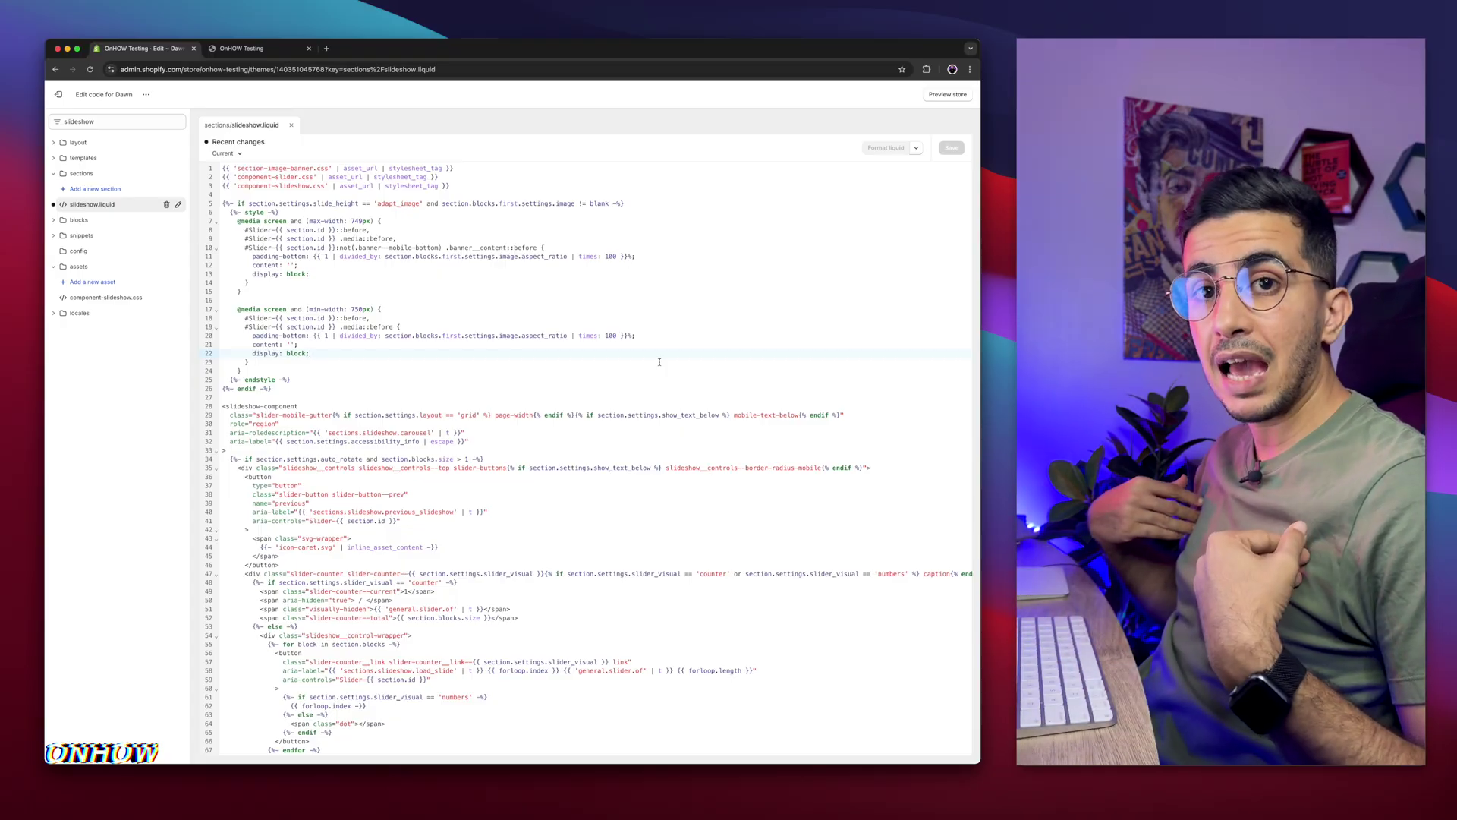
{"action": "key", "text": "super+f"}
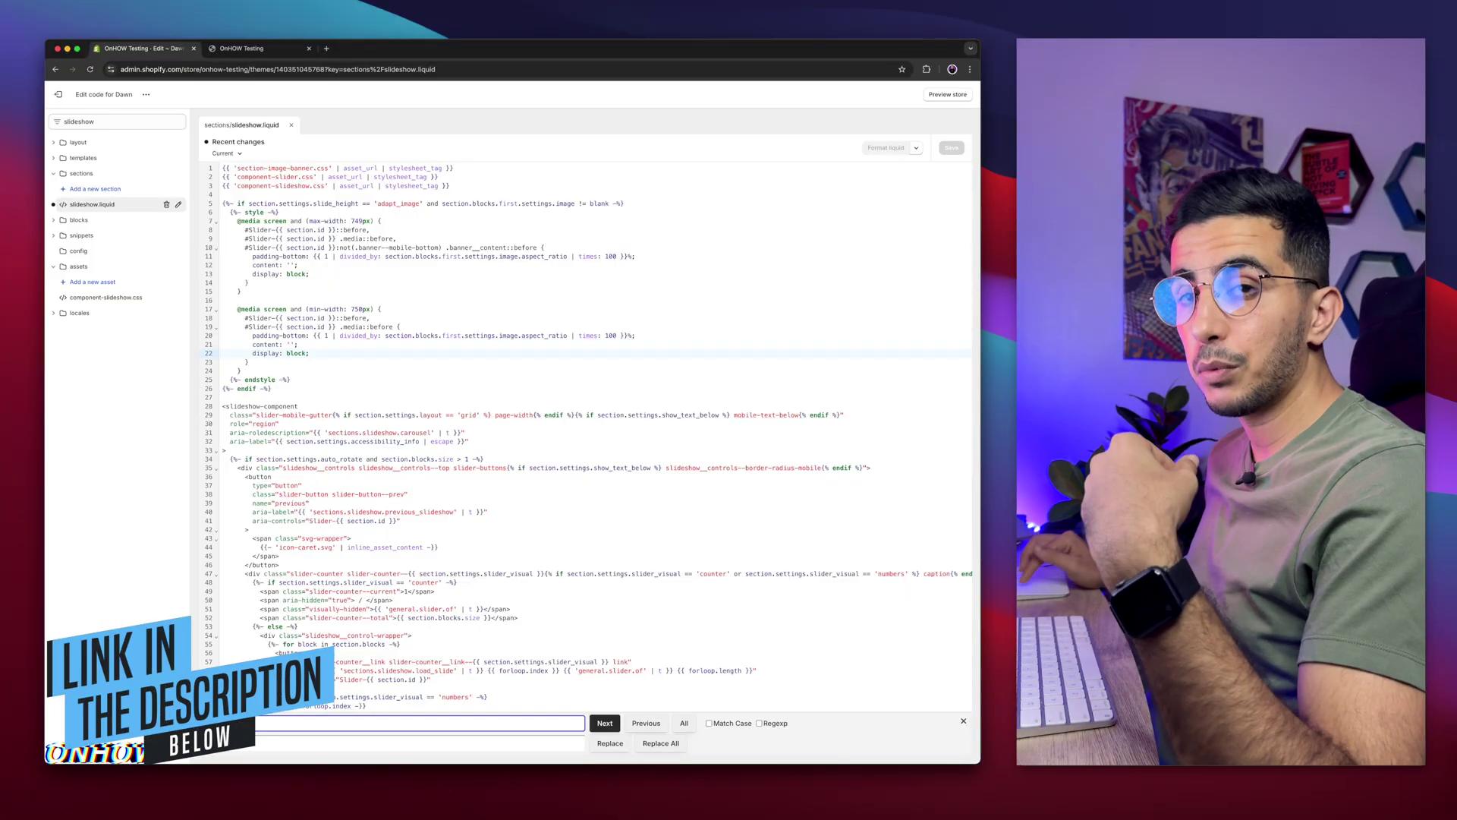
- Load the OnHow Codes tutorial onhow.codes/?p=762 in a new tab and enlarge its text
{"action": "left_click", "coordinate": [326, 48]}
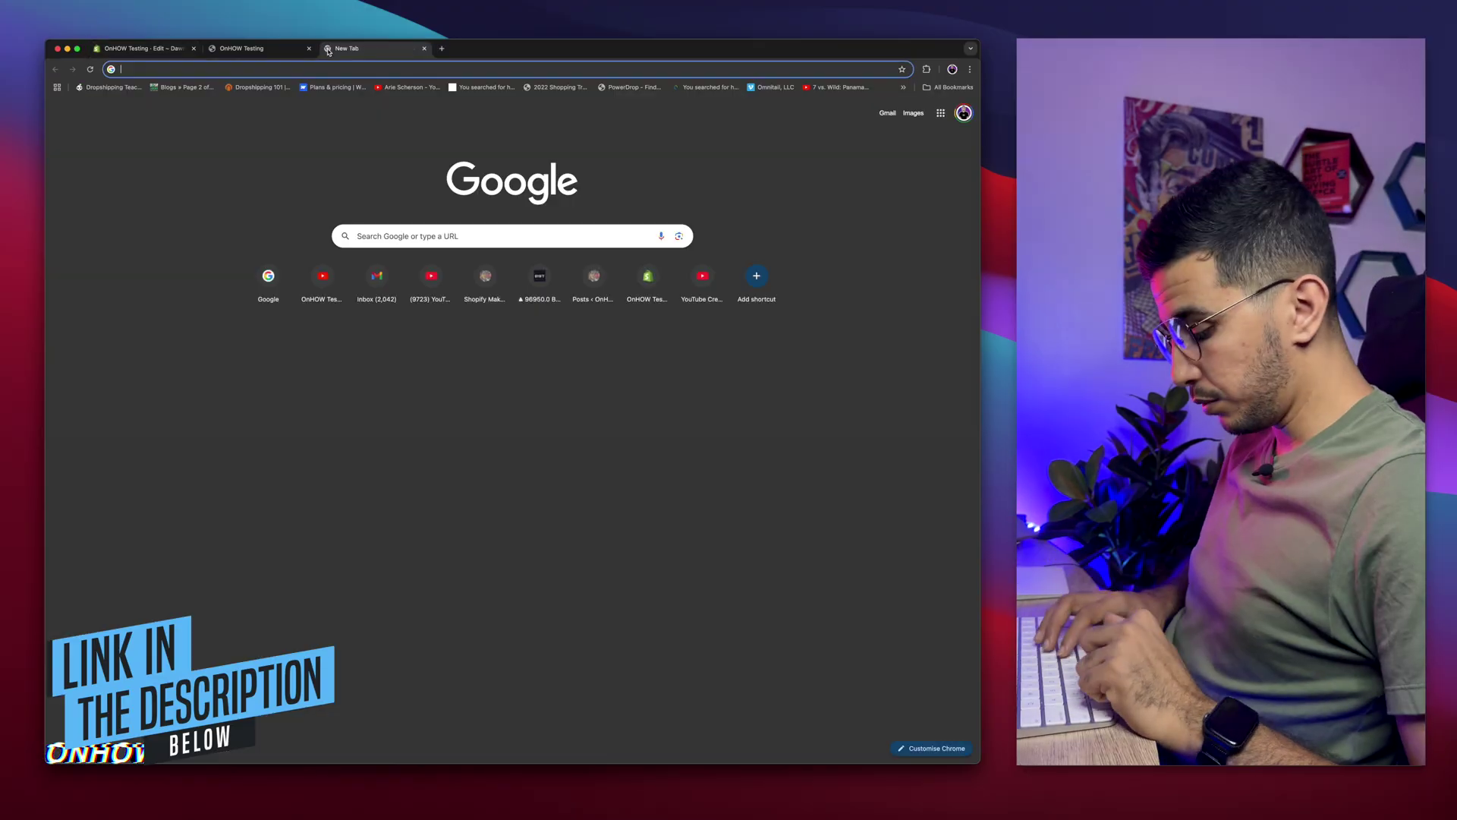
{"action": "type", "text": "https://onhow.codes/?p=762"}
{"action": "key", "text": "Return"}
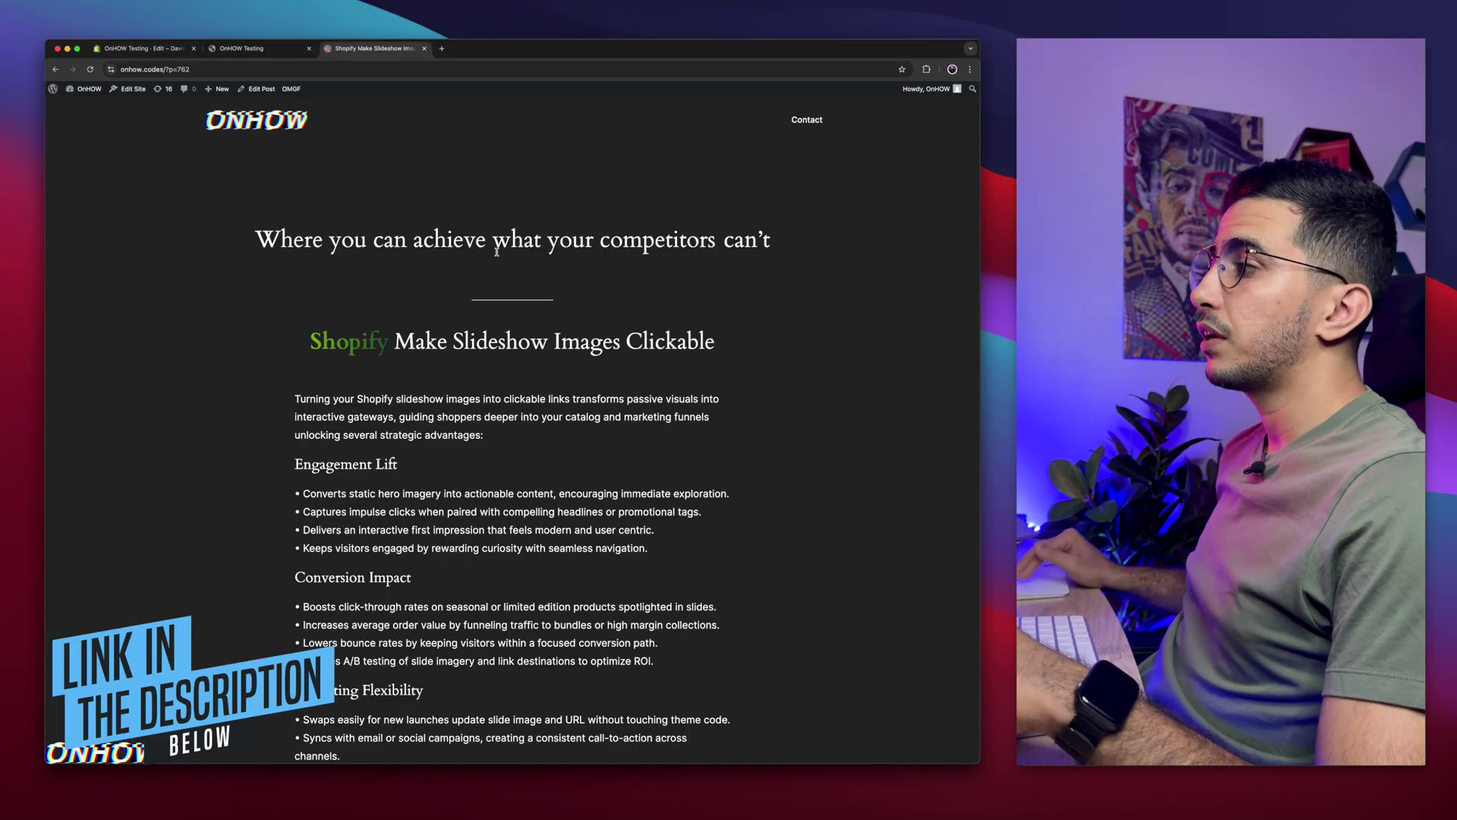
{"action": "scroll", "coordinate": [496, 251], "scroll_direction": "down", "scroll_amount": 5}
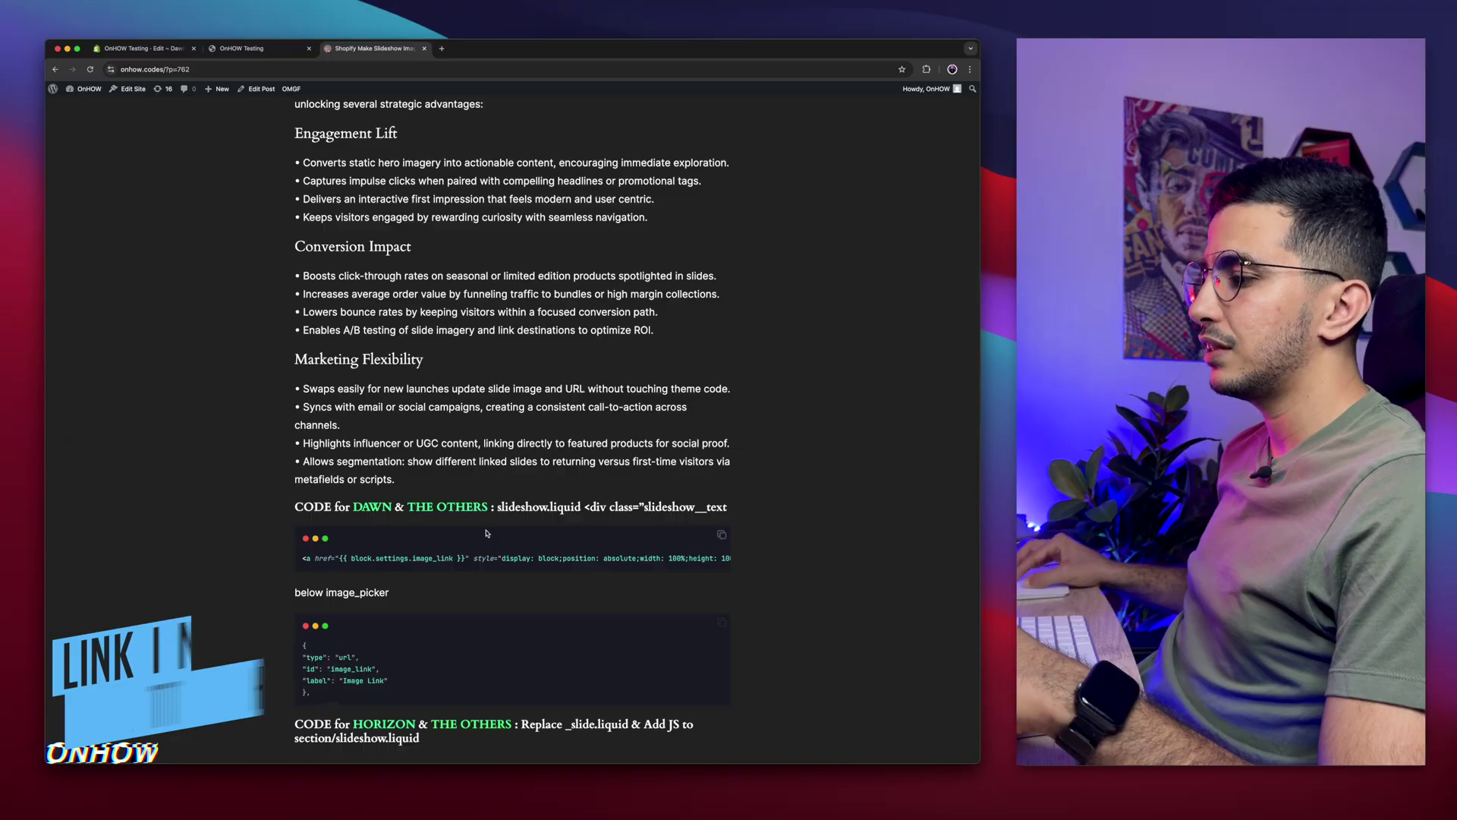
{"action": "key", "text": "super+plus"}
{"action": "key", "text": "super+plus"}
{"action": "key", "text": "super+plus"}
{"action": "key", "text": "super+plus"}
{"action": "scroll", "coordinate": [303, 486], "scroll_direction": "right", "scroll_amount": 2}
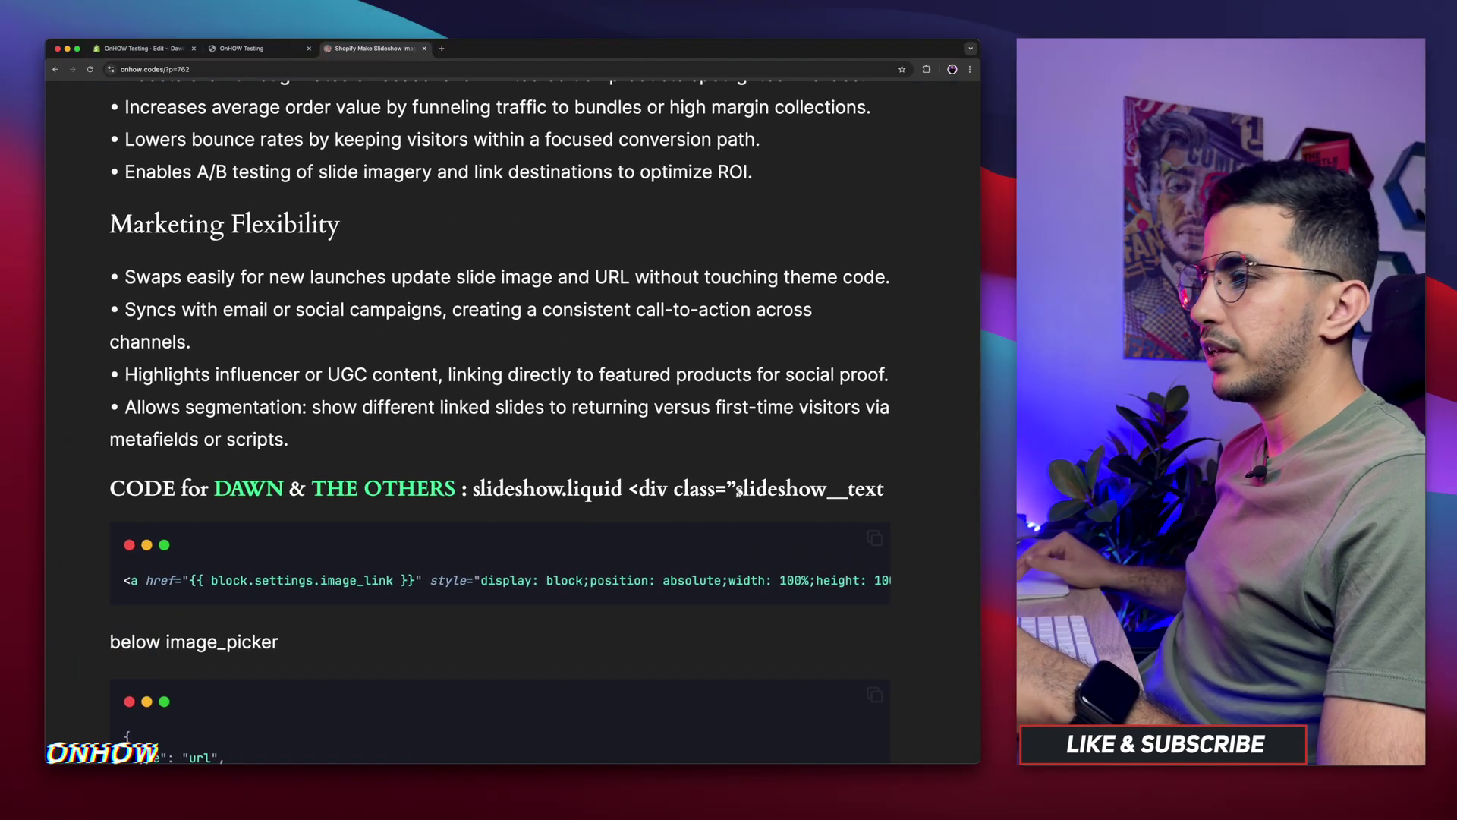
- Copy the 'slideshow__text' class name from the Dawn heading and return to the code editor
{"action": "left_click_drag", "start_coordinate": [107, 491], "coordinate": [470, 492]}
{"action": "left_click", "coordinate": [422, 512]}
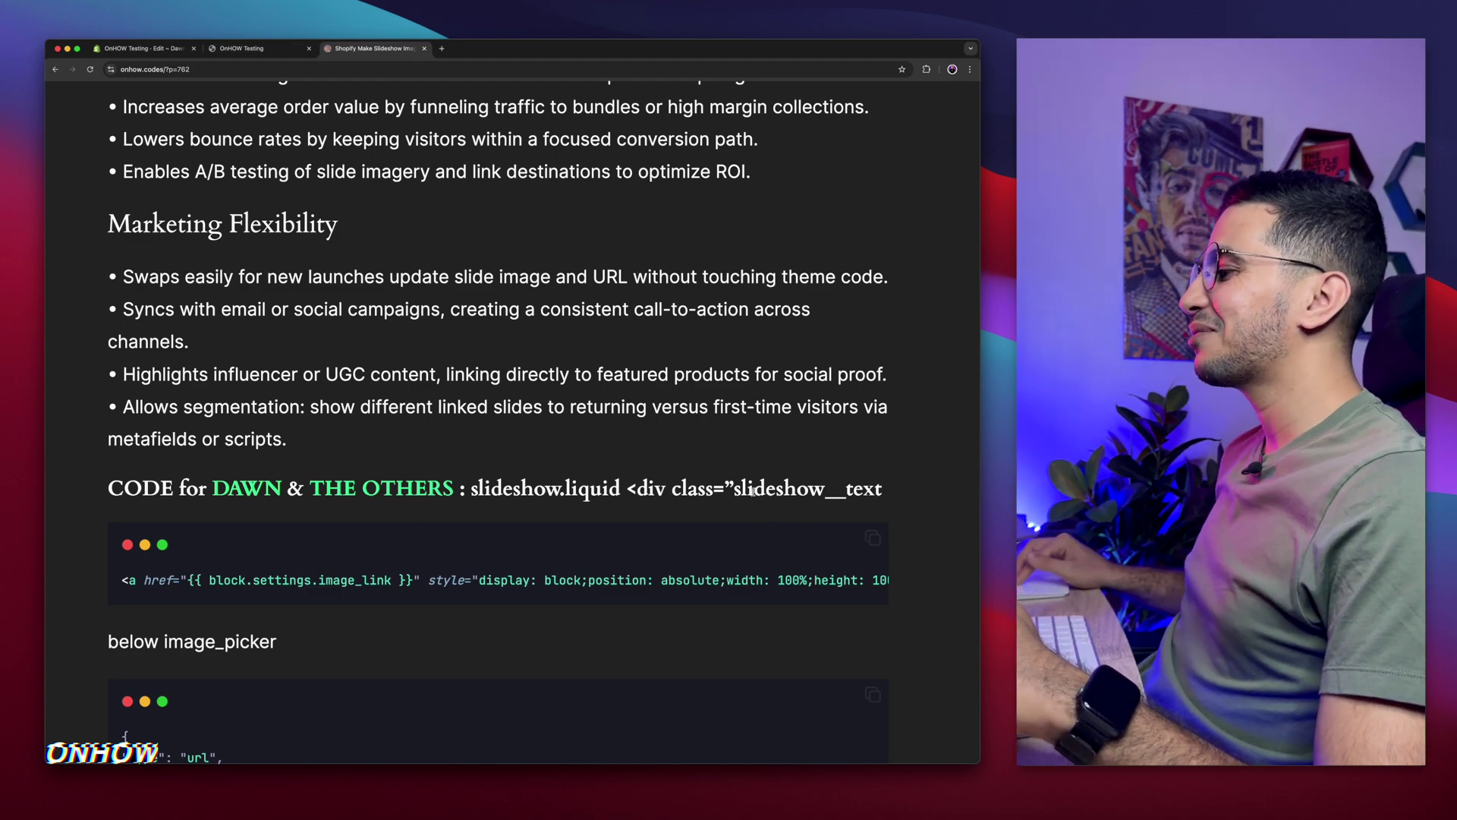
{"action": "left_click_drag", "start_coordinate": [737, 488], "coordinate": [885, 492]}
{"action": "right_click", "coordinate": [803, 490]}
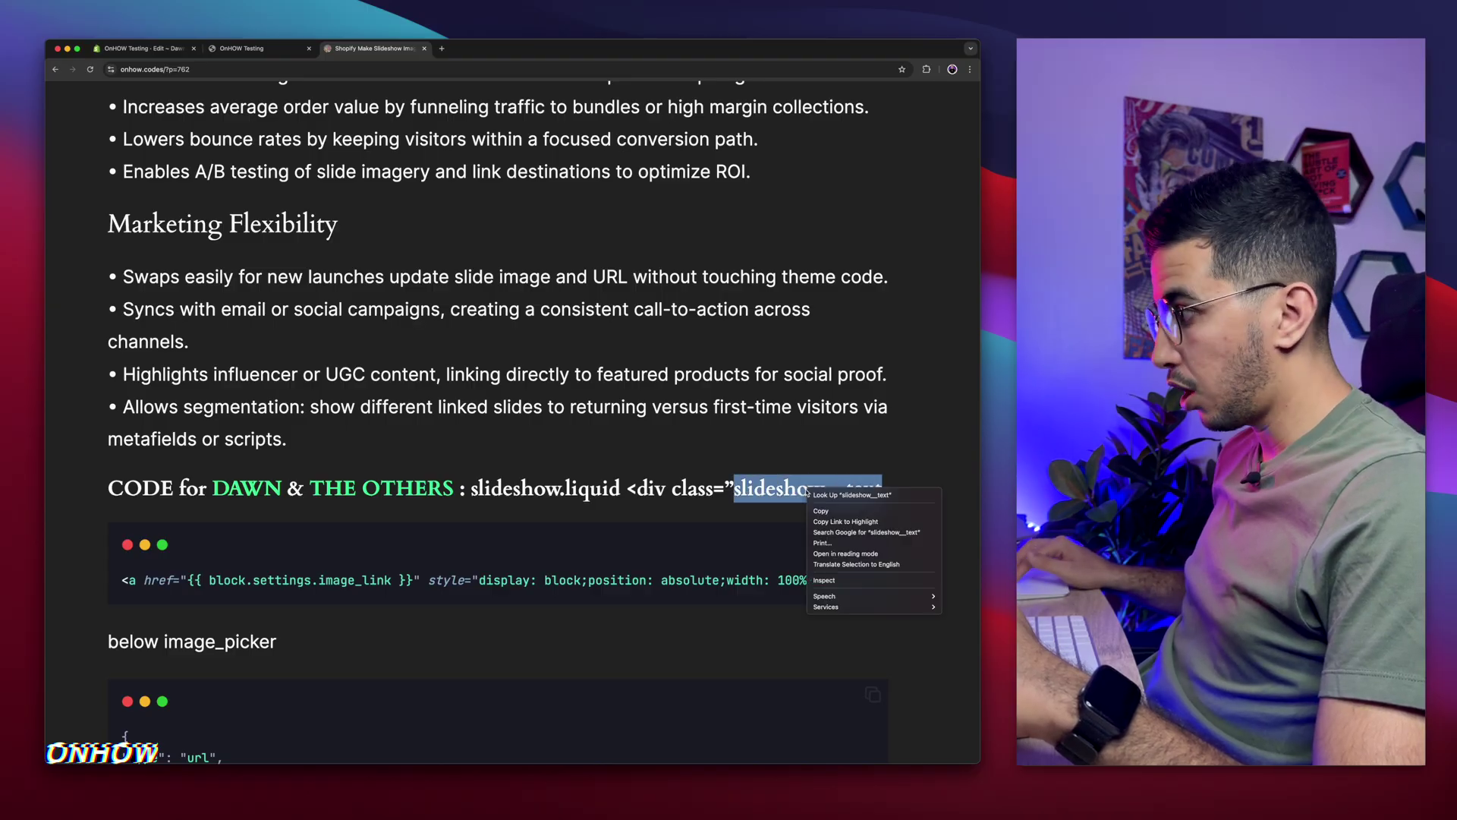
{"action": "left_click", "coordinate": [818, 509]}
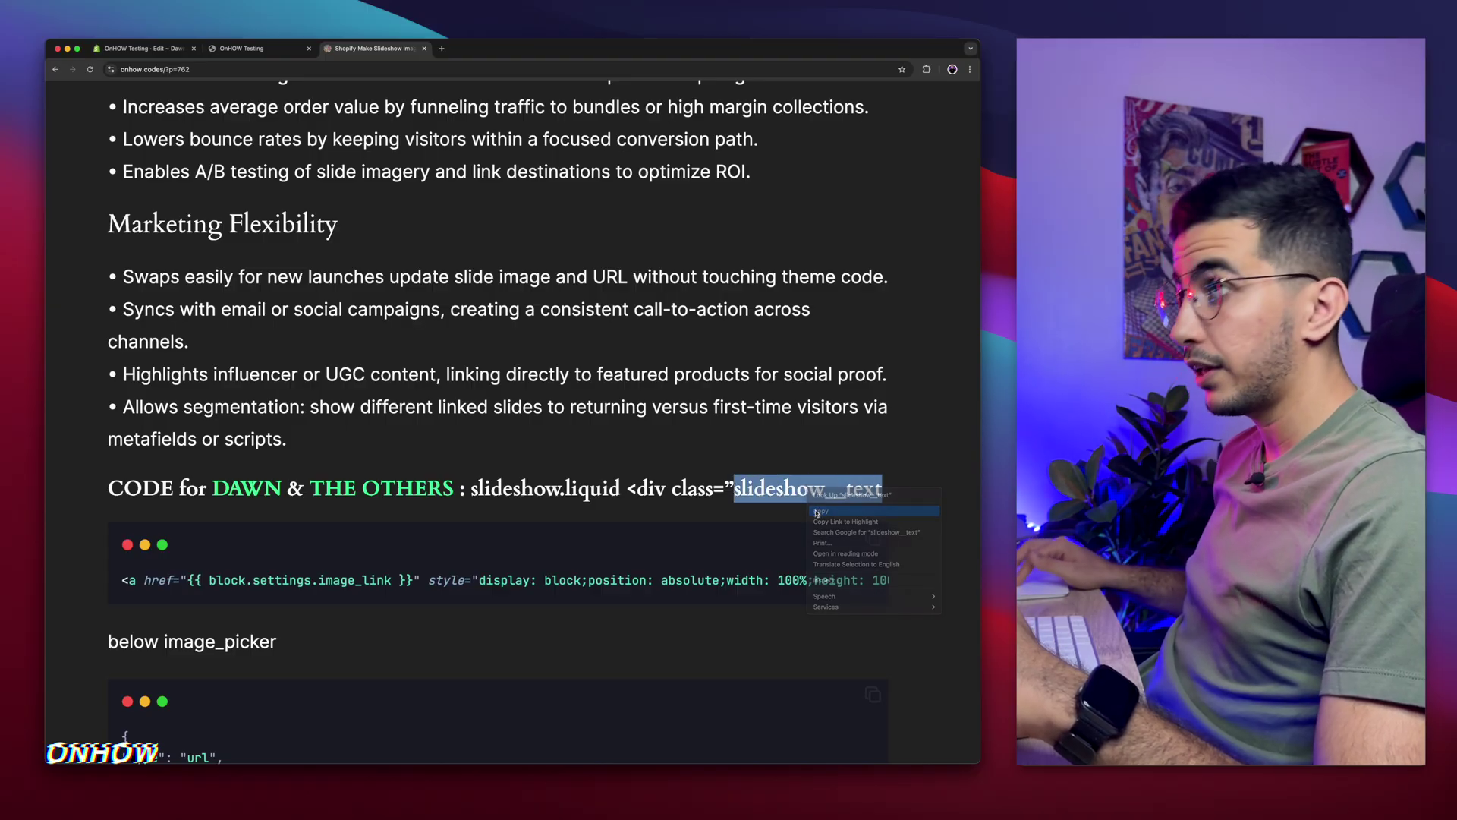
{"action": "left_click", "coordinate": [140, 47]}
- Search slideshow.liquid for 'slideshow__text', landing on the wrapper div at line 161
{"action": "left_click", "coordinate": [268, 723]}
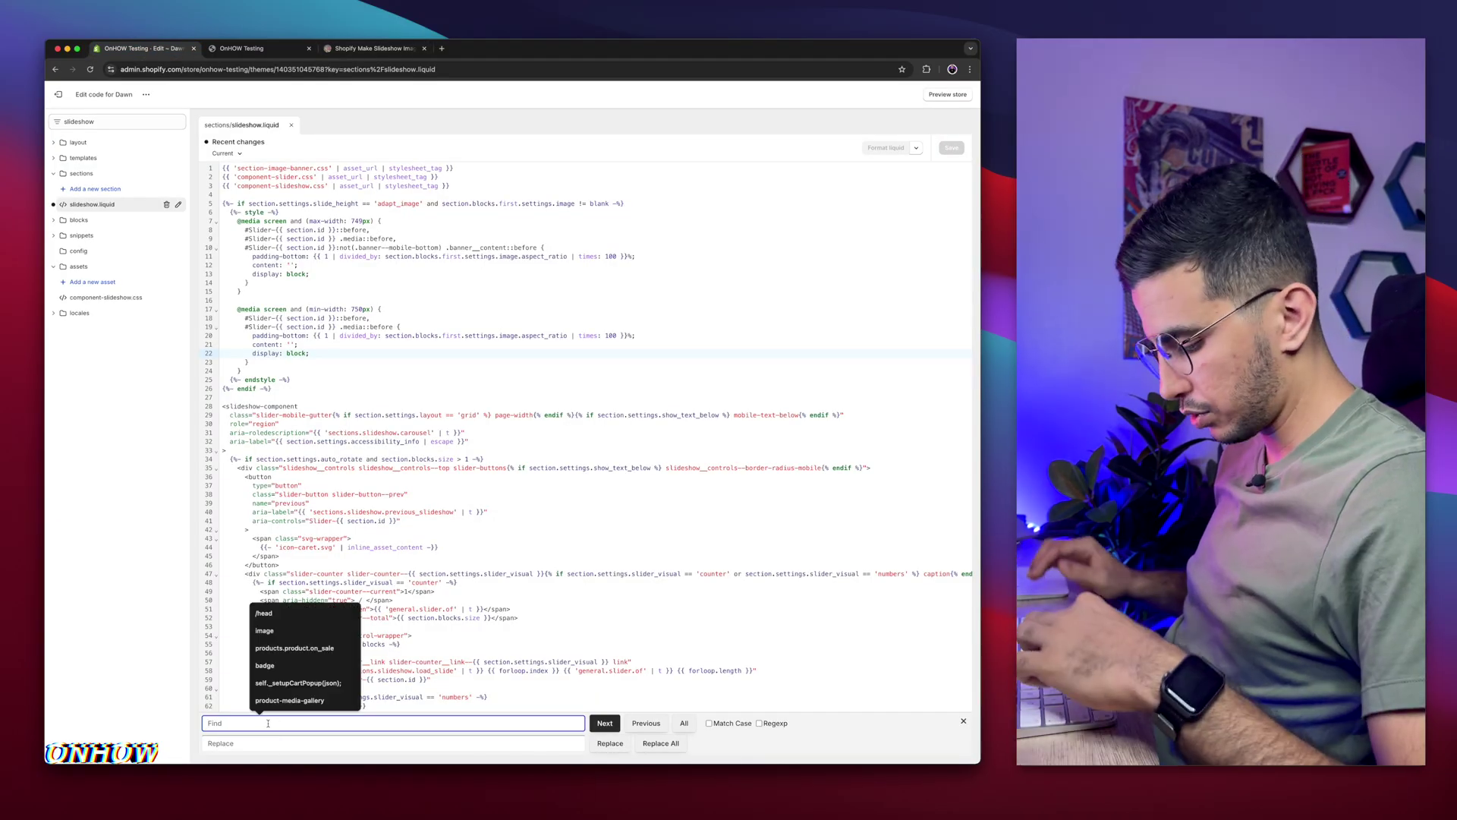
{"action": "key", "text": "super+v"}
{"action": "key", "text": "Return"}
{"action": "key", "text": "Return"}
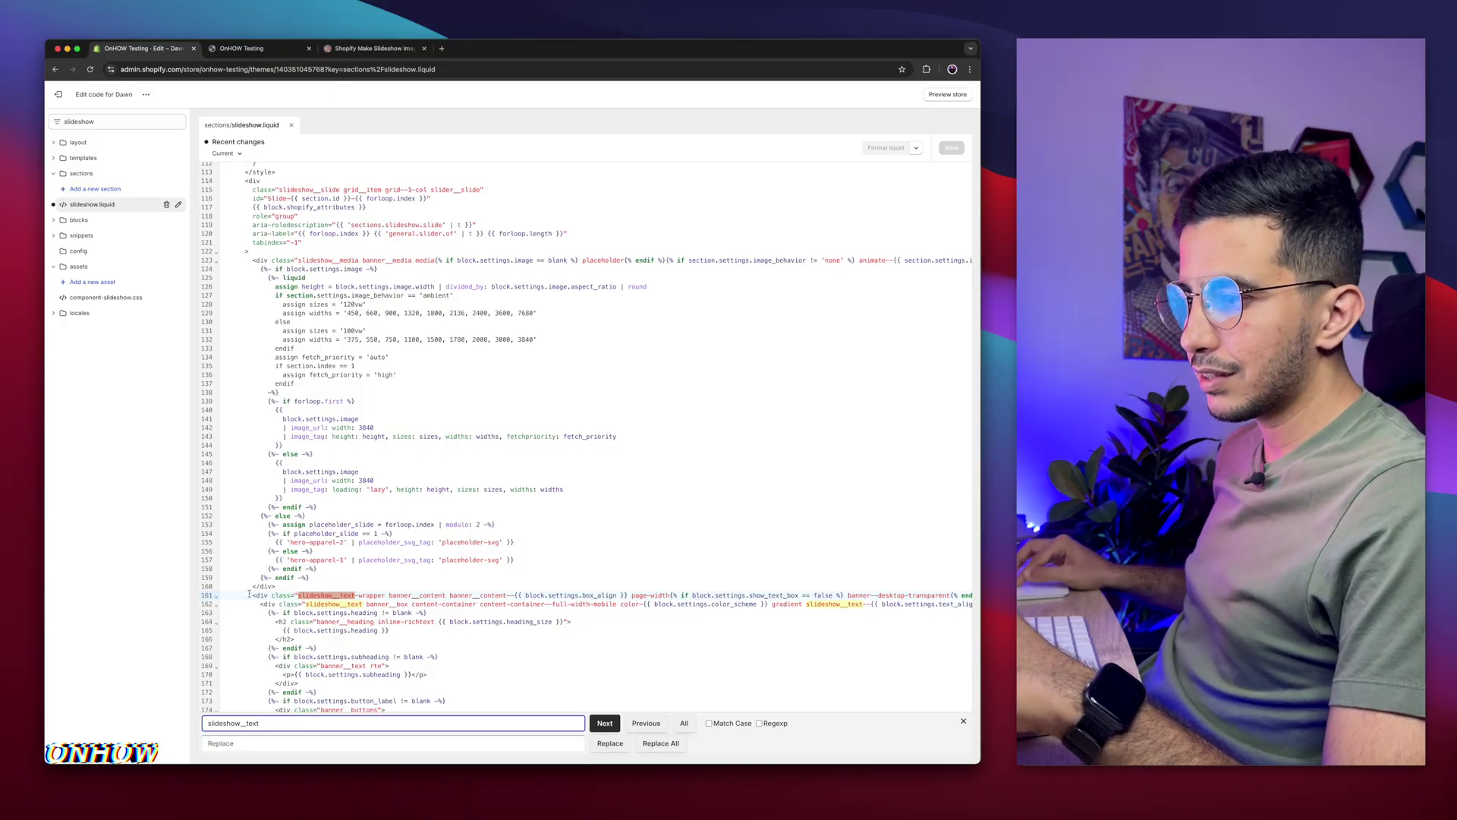
{"action": "left_click_drag", "start_coordinate": [249, 595], "coordinate": [437, 594]}
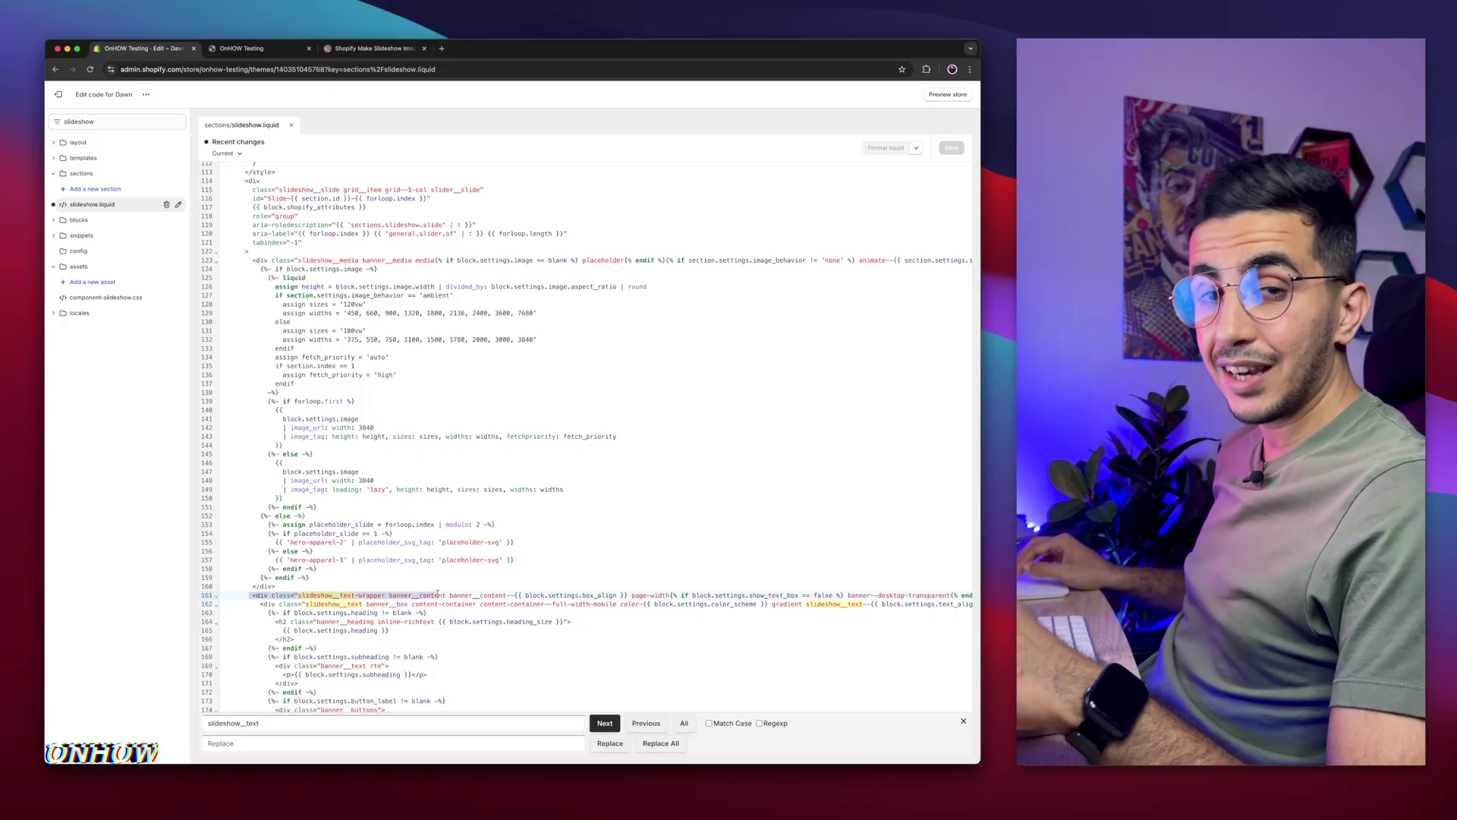
- Copy the Dawn image_link anchor snippet from the OnHow Codes article
{"action": "left_click", "coordinate": [372, 48]}
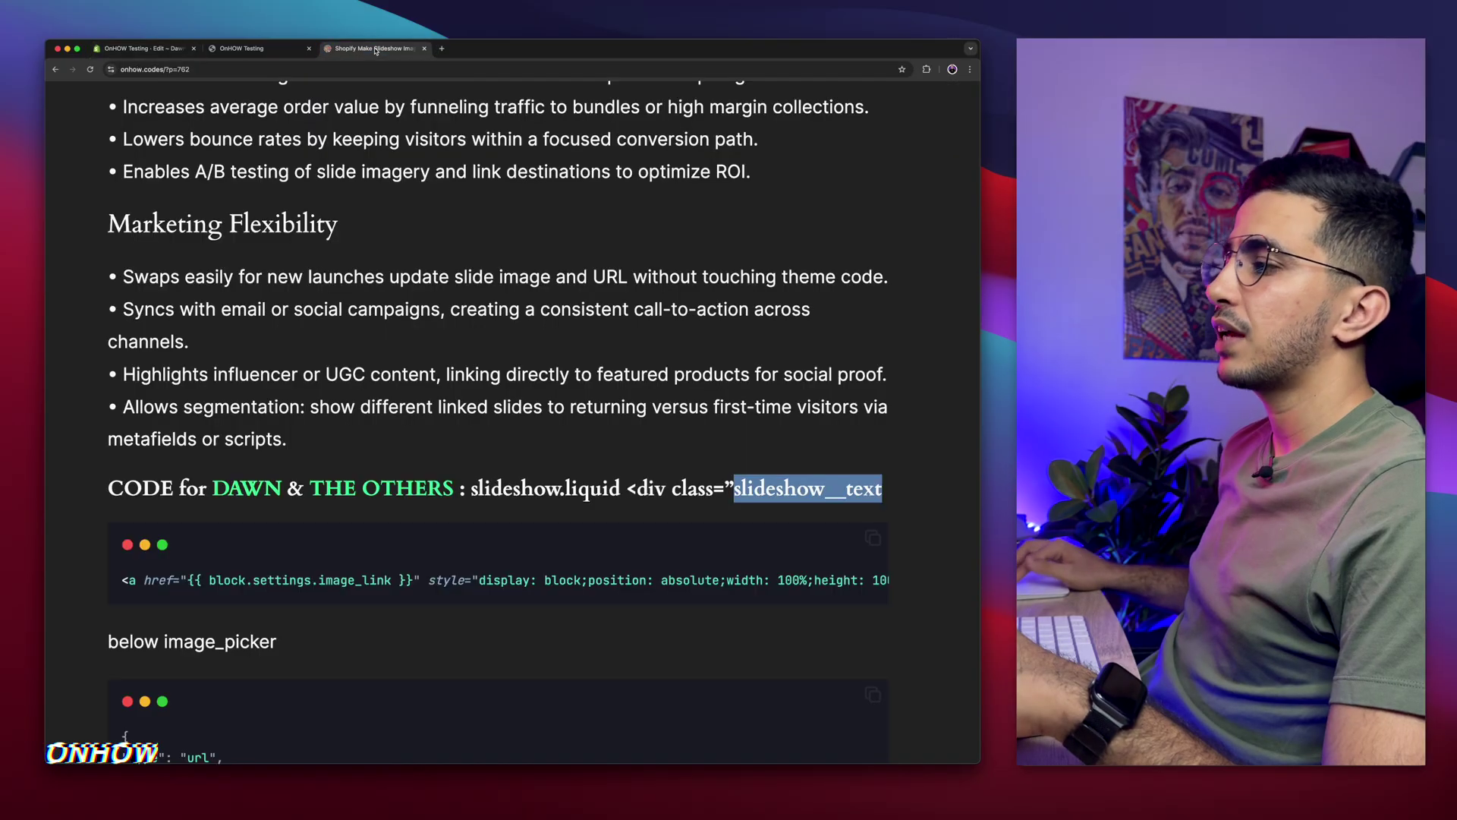
{"action": "left_click_drag", "start_coordinate": [189, 580], "coordinate": [586, 579]}
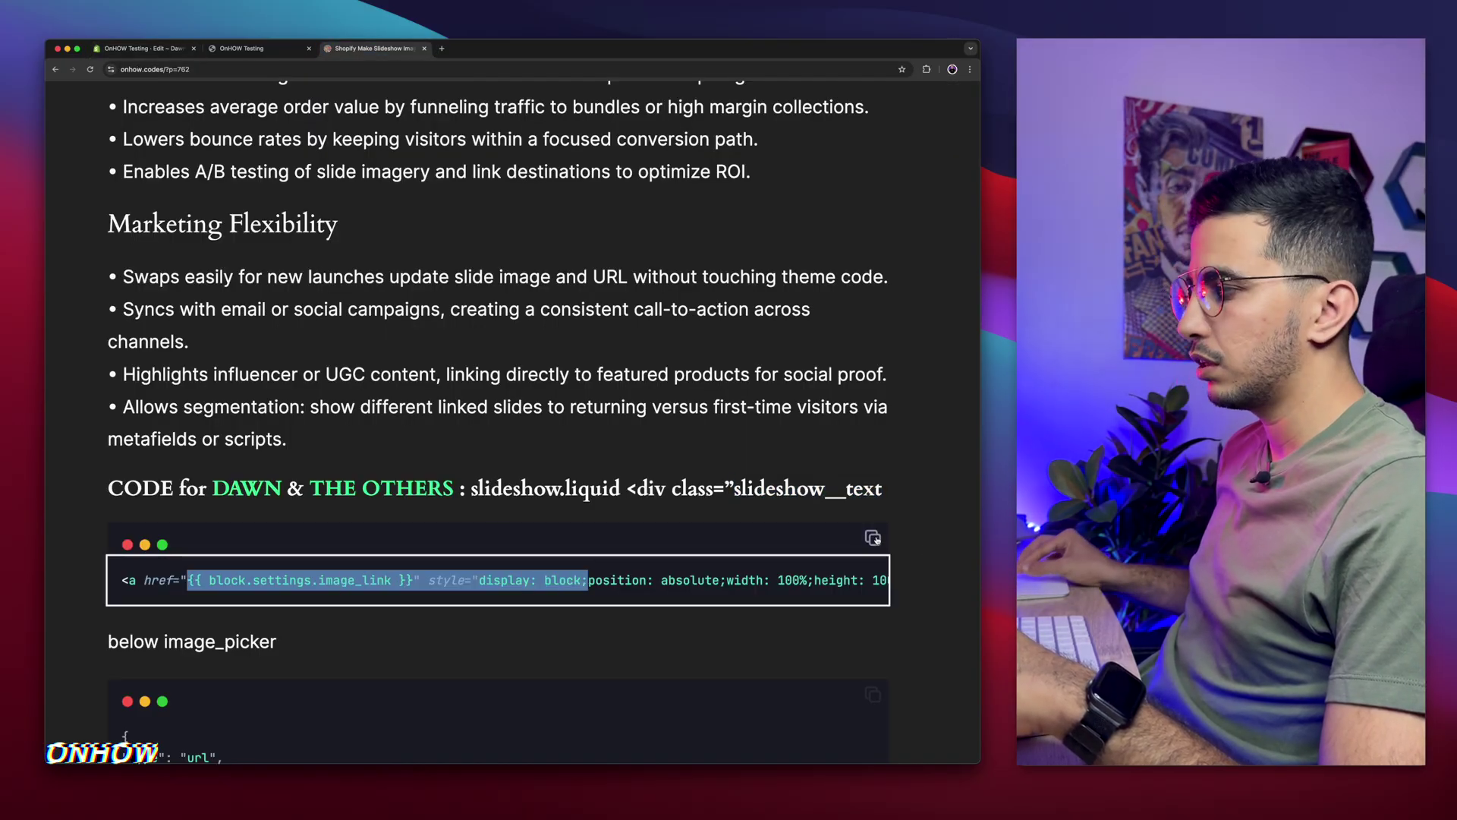
{"action": "scroll", "coordinate": [874, 538], "scroll_direction": "up", "scroll_amount": 3}
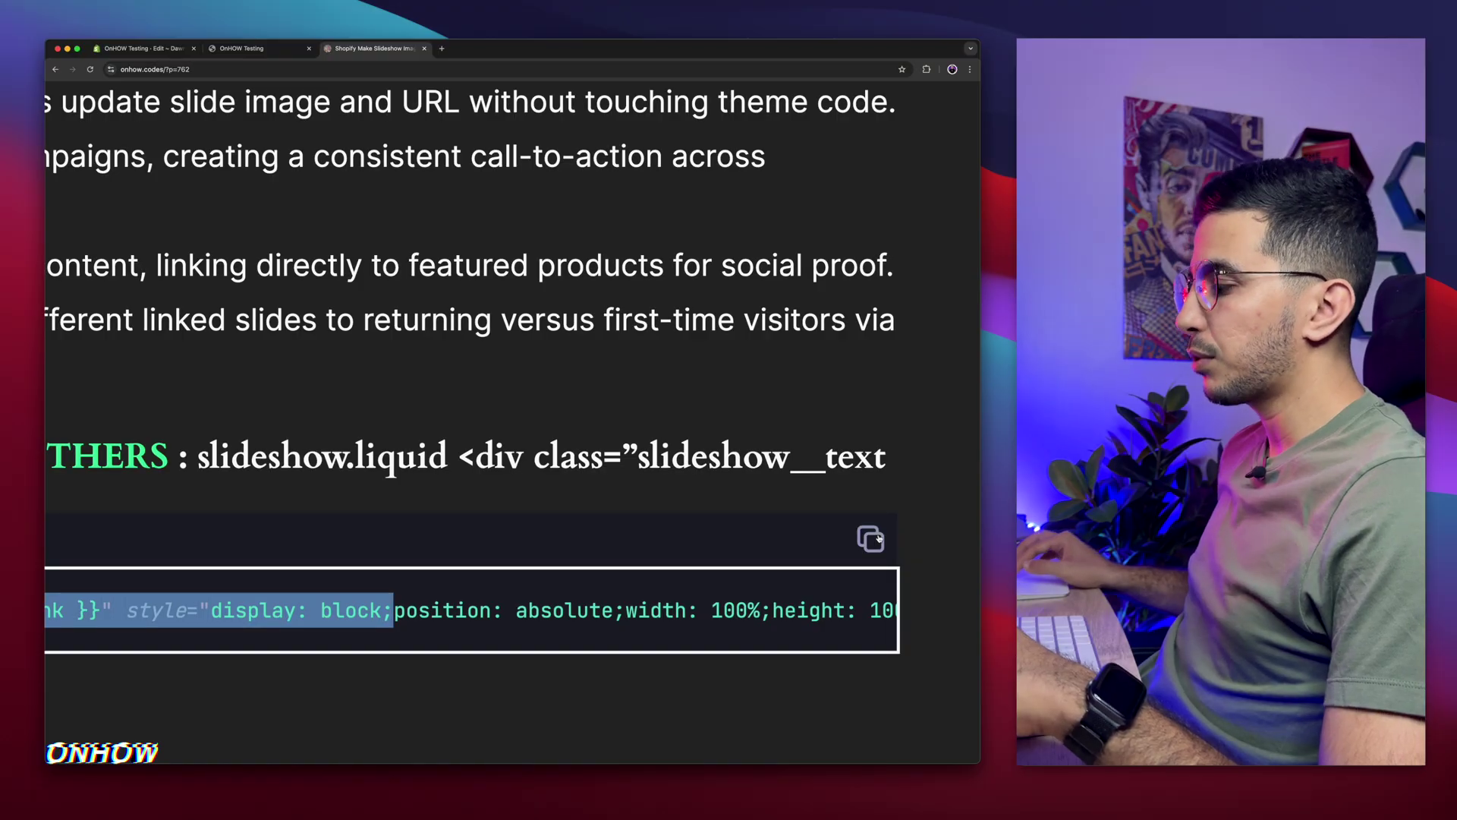
{"action": "scroll", "coordinate": [867, 538], "scroll_direction": "down", "scroll_amount": 3}
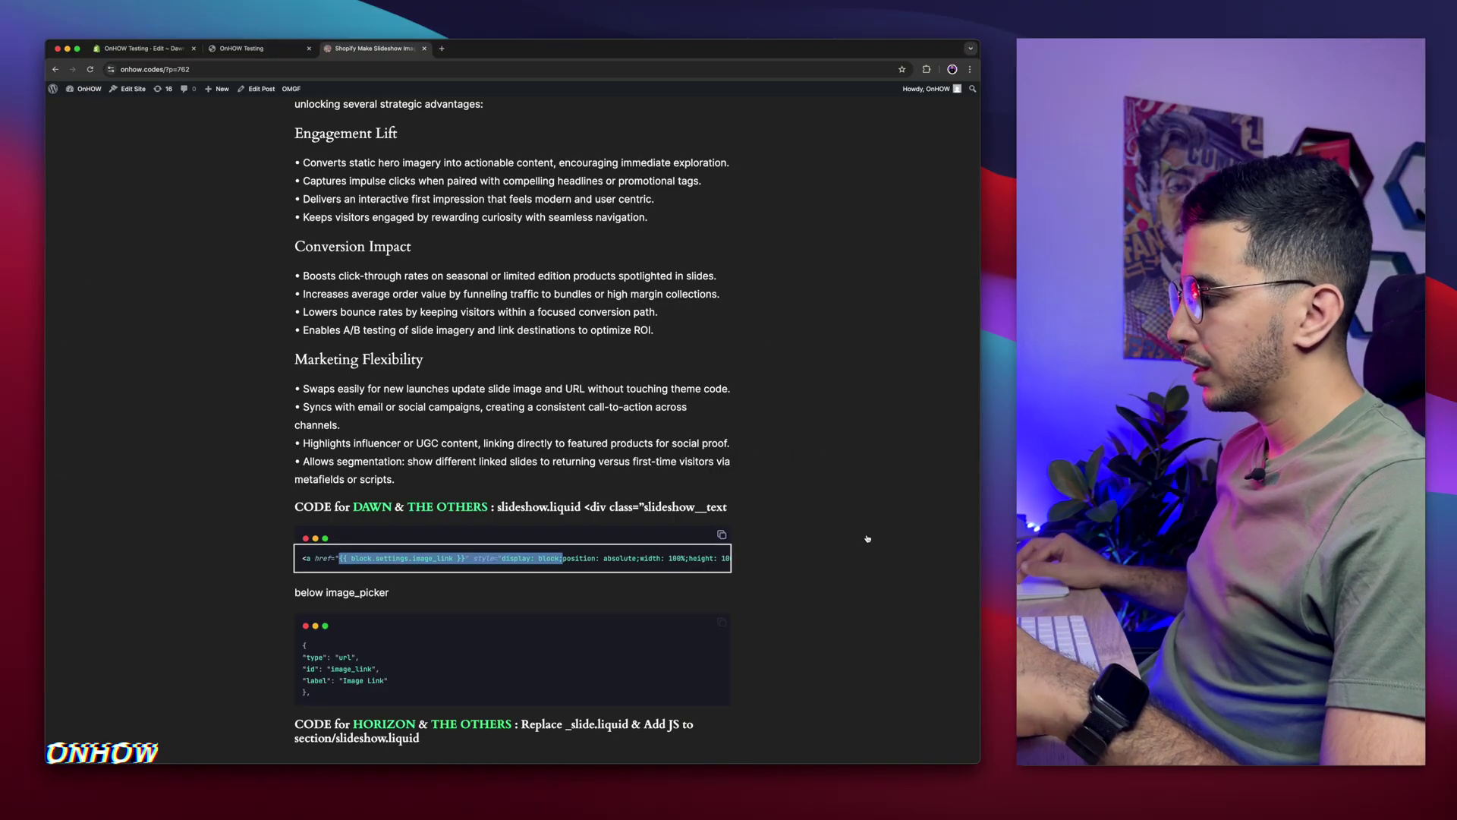
{"action": "left_click", "coordinate": [722, 534]}
{"action": "scroll", "coordinate": [721, 535], "scroll_direction": "up", "scroll_amount": 3}
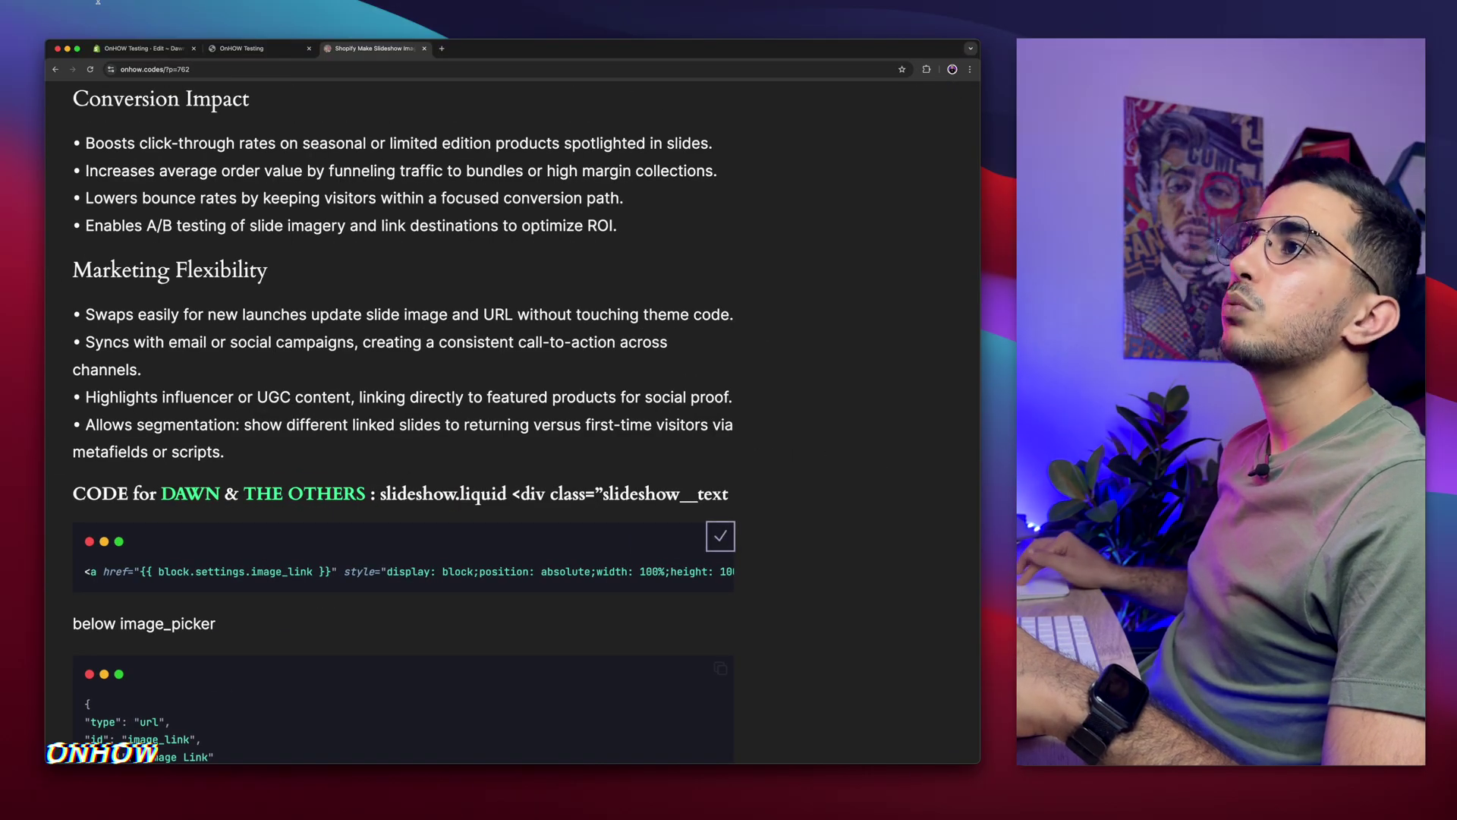
{"action": "left_click", "coordinate": [136, 48]}
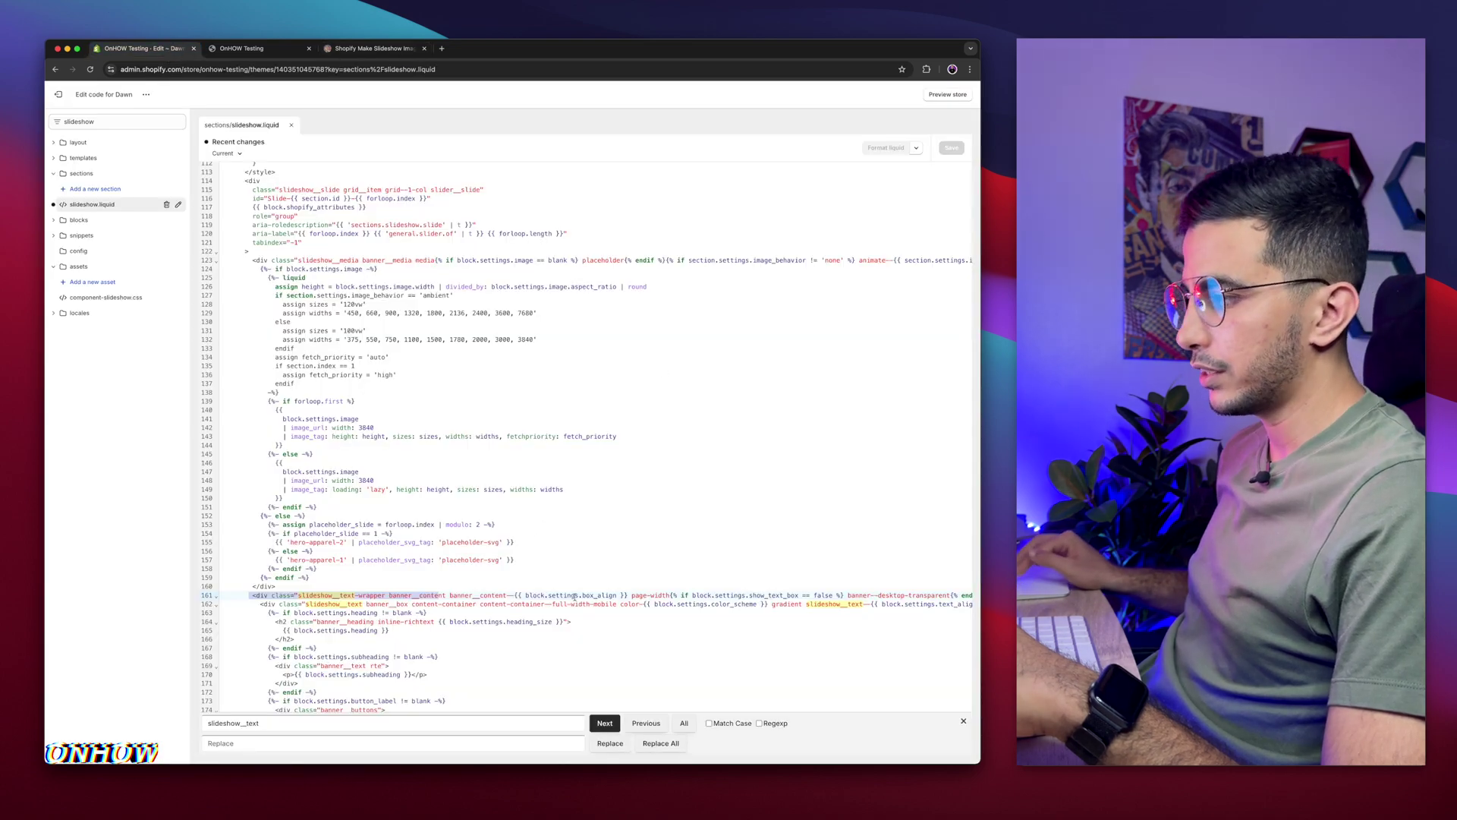
- Remove the trailing space on line 161 and paste the image_link anchor after the wrapper's opening tag
{"action": "scroll", "coordinate": [574, 596], "scroll_direction": "right", "scroll_amount": 5}
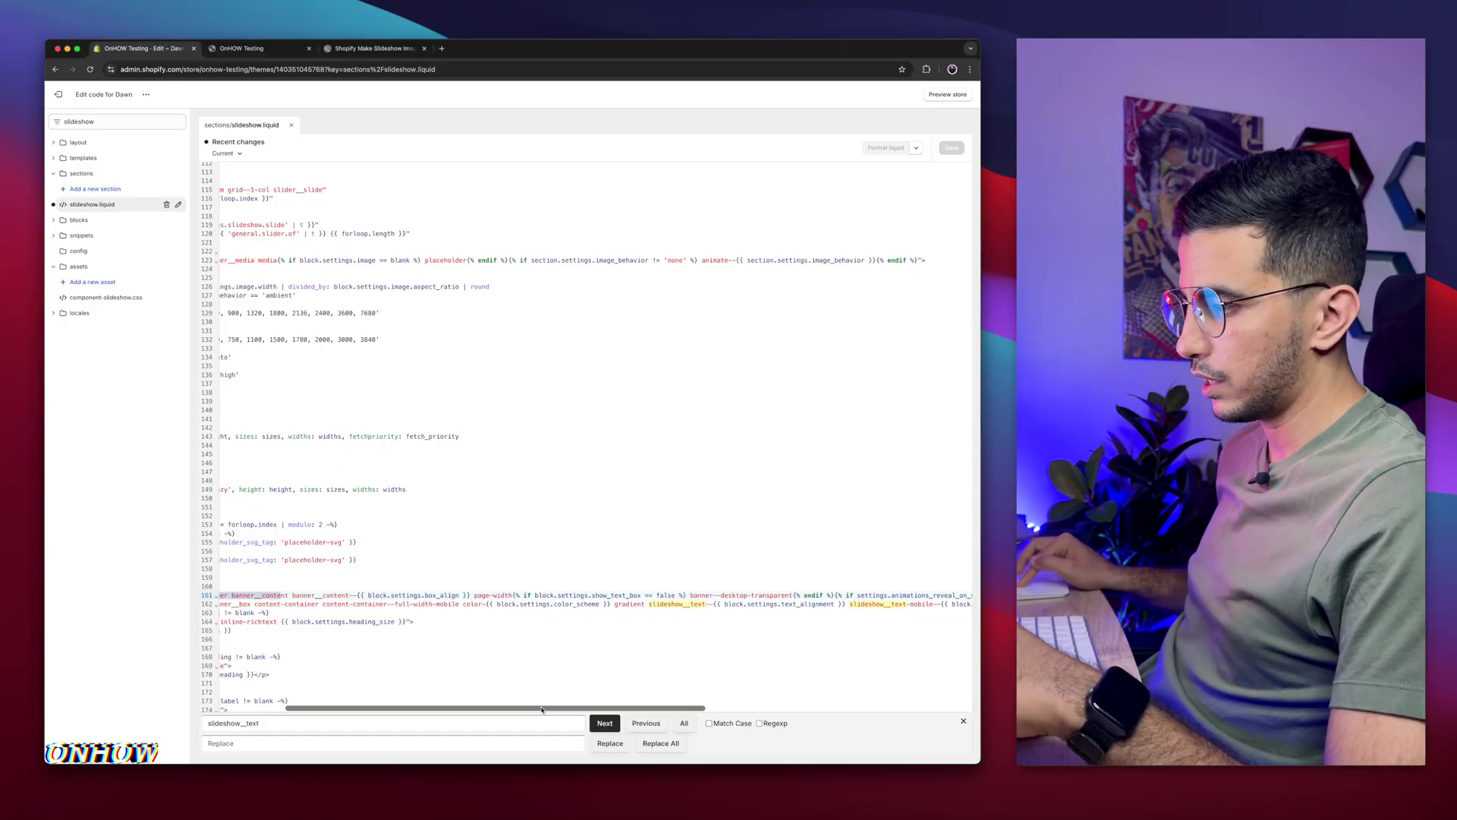
{"action": "left_click_drag", "start_coordinate": [542, 709], "coordinate": [833, 696]}
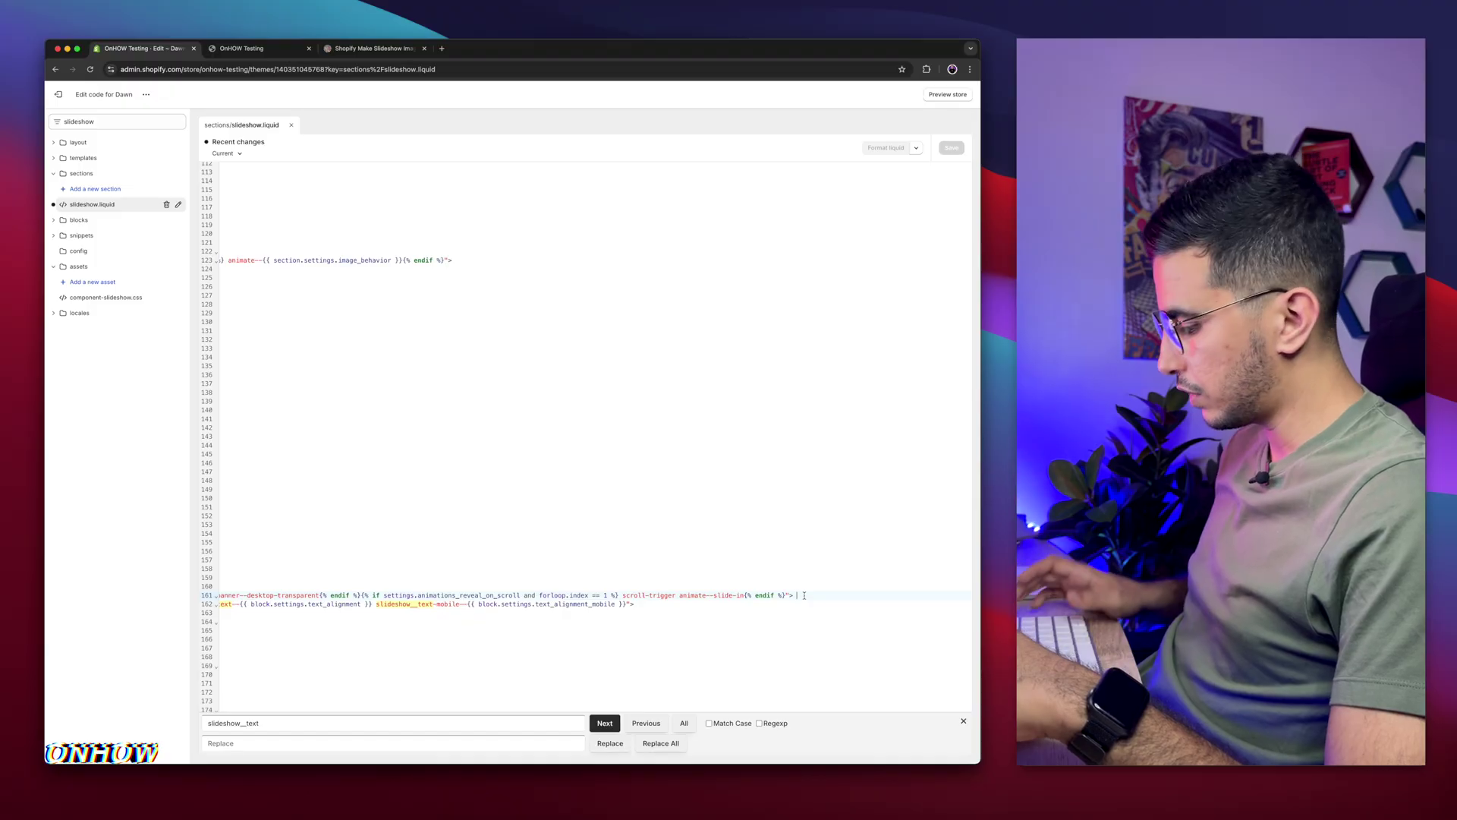
{"action": "key", "text": "BackSpace"}
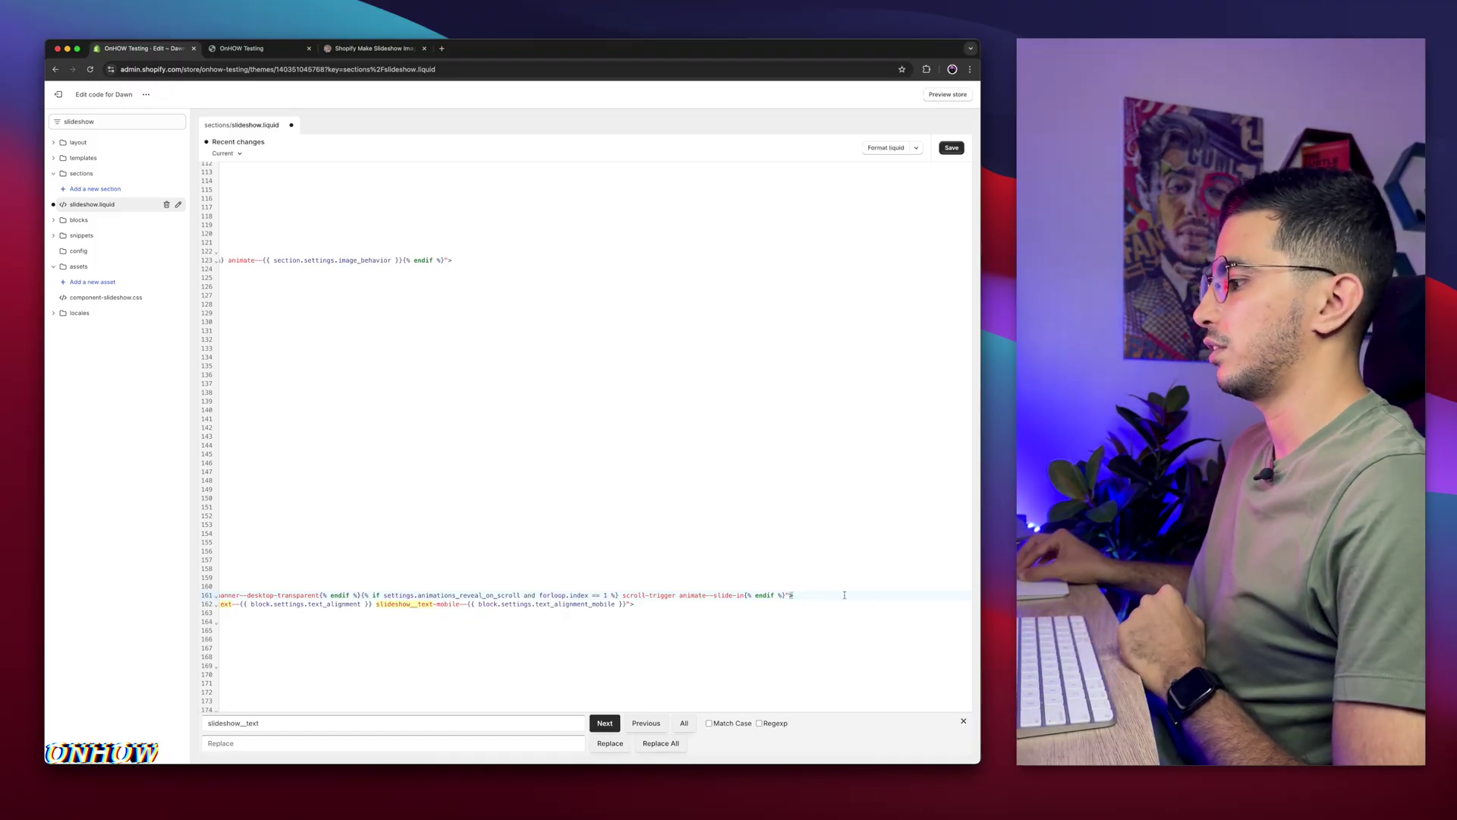
{"action": "key", "text": "super+equal"}
{"action": "key", "text": "super+equal"}
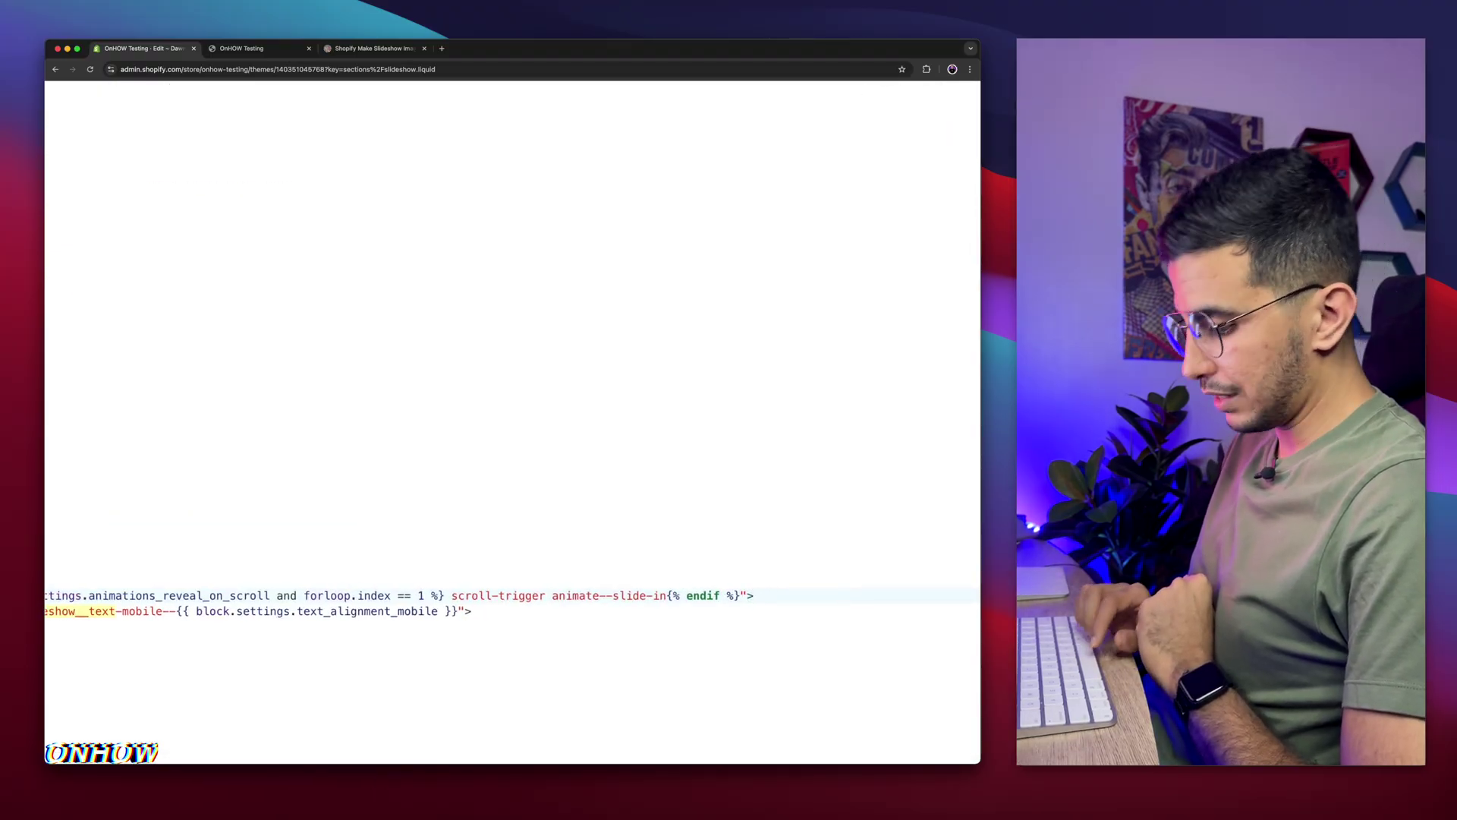
{"action": "key", "text": "super+v"}
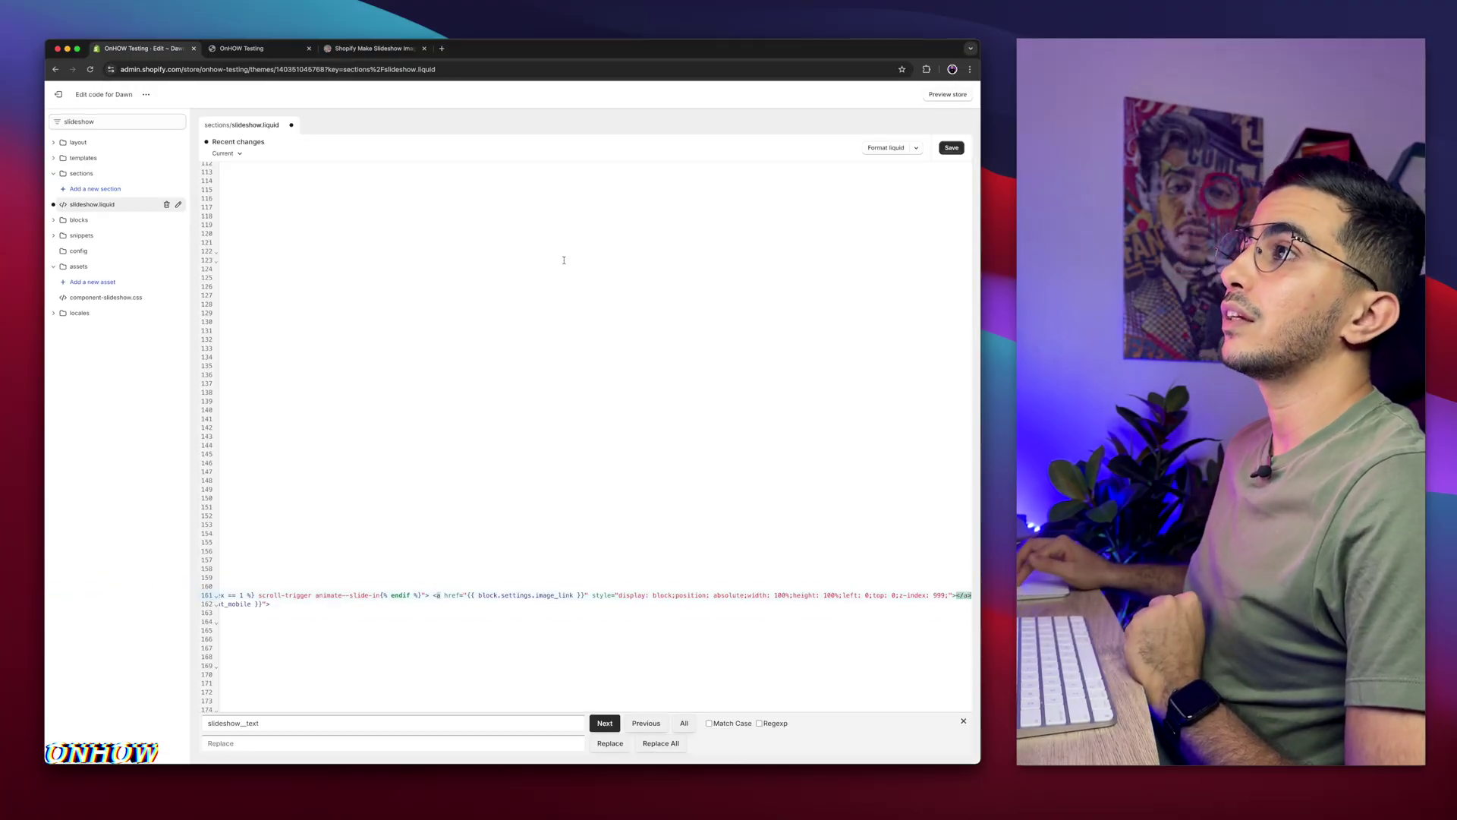
- Copy 'image_picker' from the article and find it at line 394 of slideshow.liquid
{"action": "left_click", "coordinate": [374, 48]}
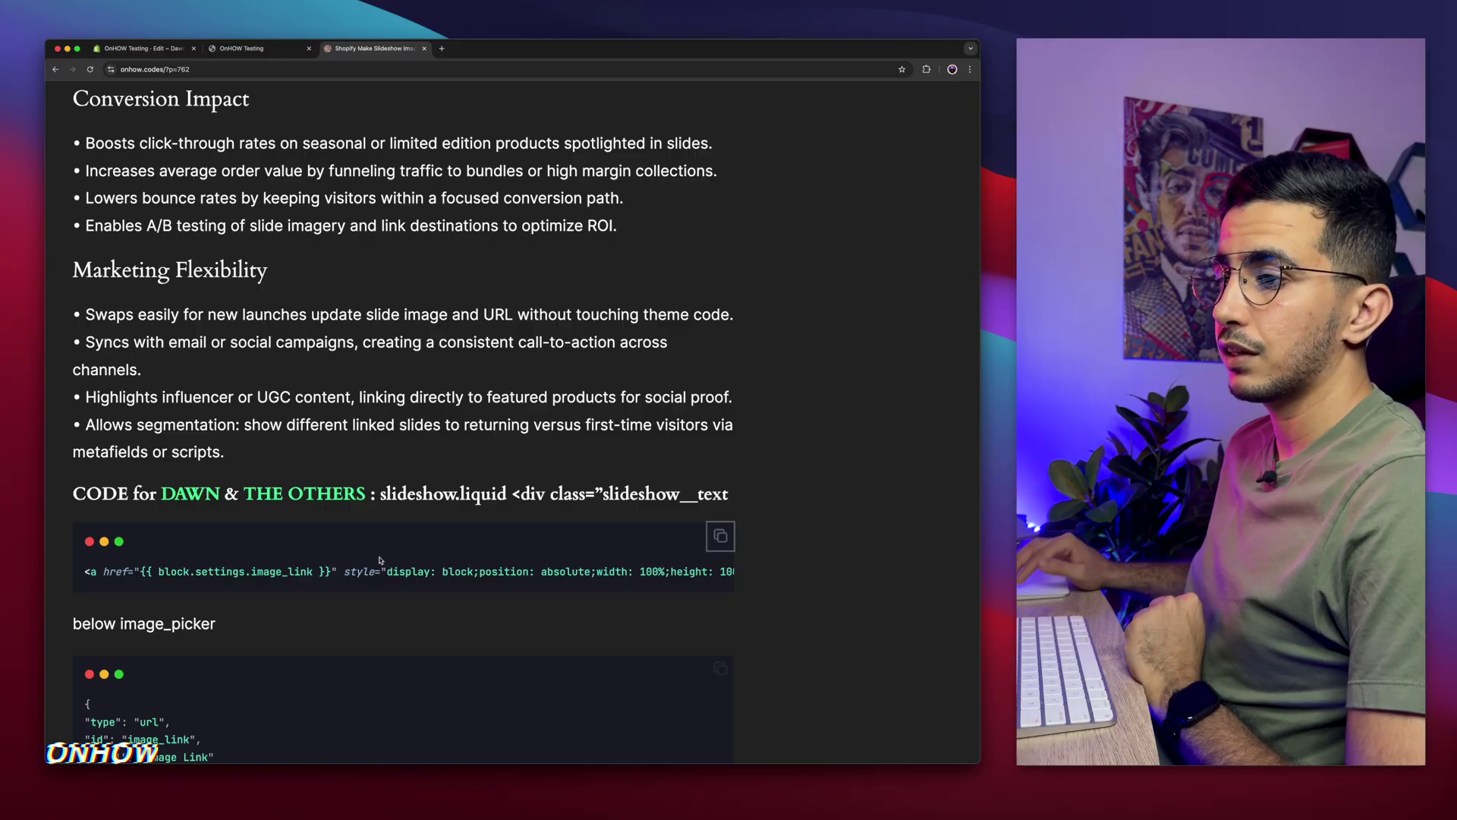
{"action": "scroll", "coordinate": [462, 608], "scroll_direction": "down", "scroll_amount": 3}
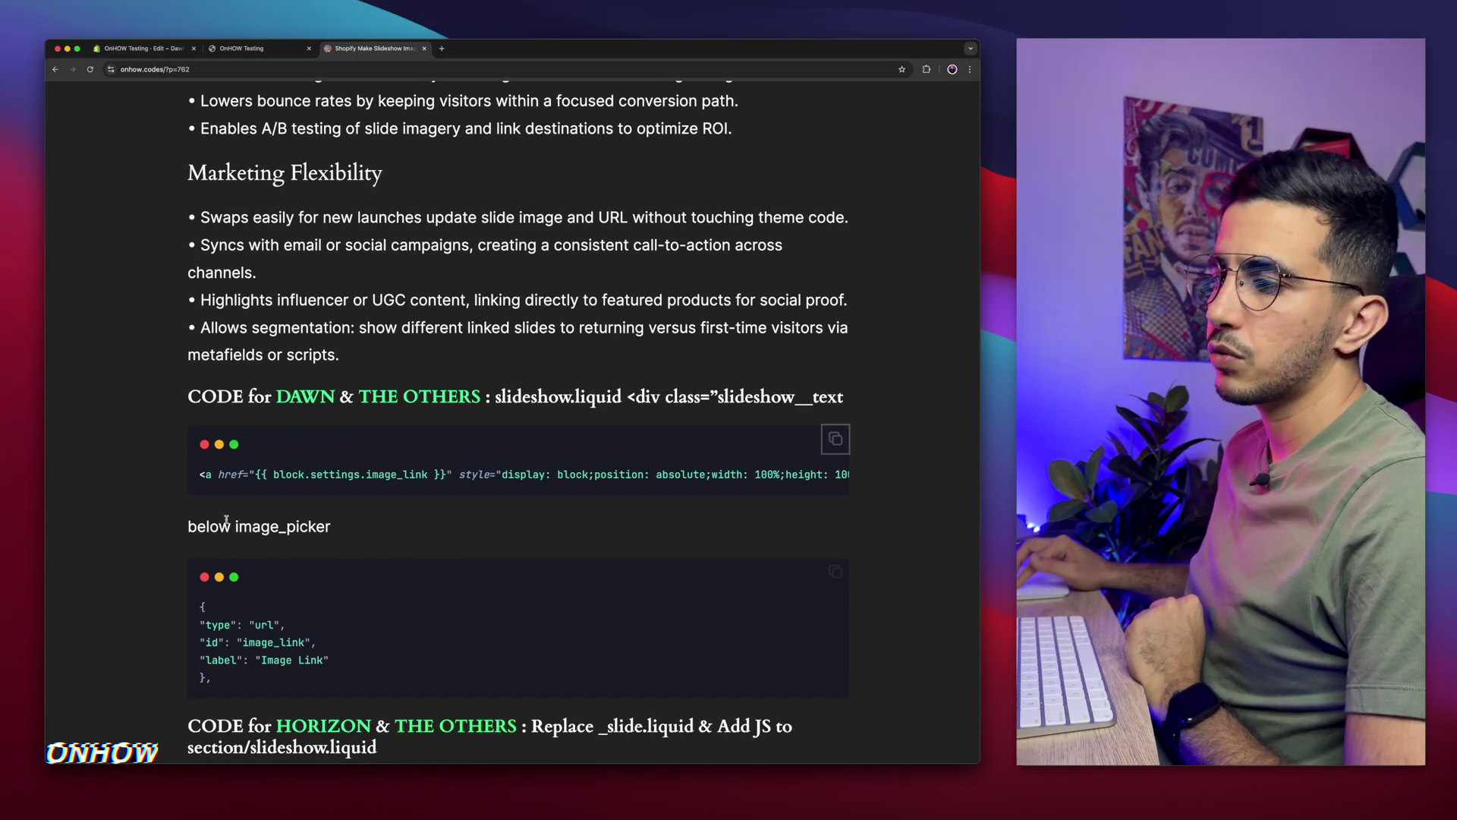
{"action": "mouse_move", "coordinate": [235, 527]}
{"action": "left_mouse_down"}
{"action": "mouse_move", "coordinate": [330, 529]}
{"action": "mouse_move", "coordinate": [235, 526]}
{"action": "left_mouse_up"}
{"action": "left_click", "coordinate": [337, 524]}
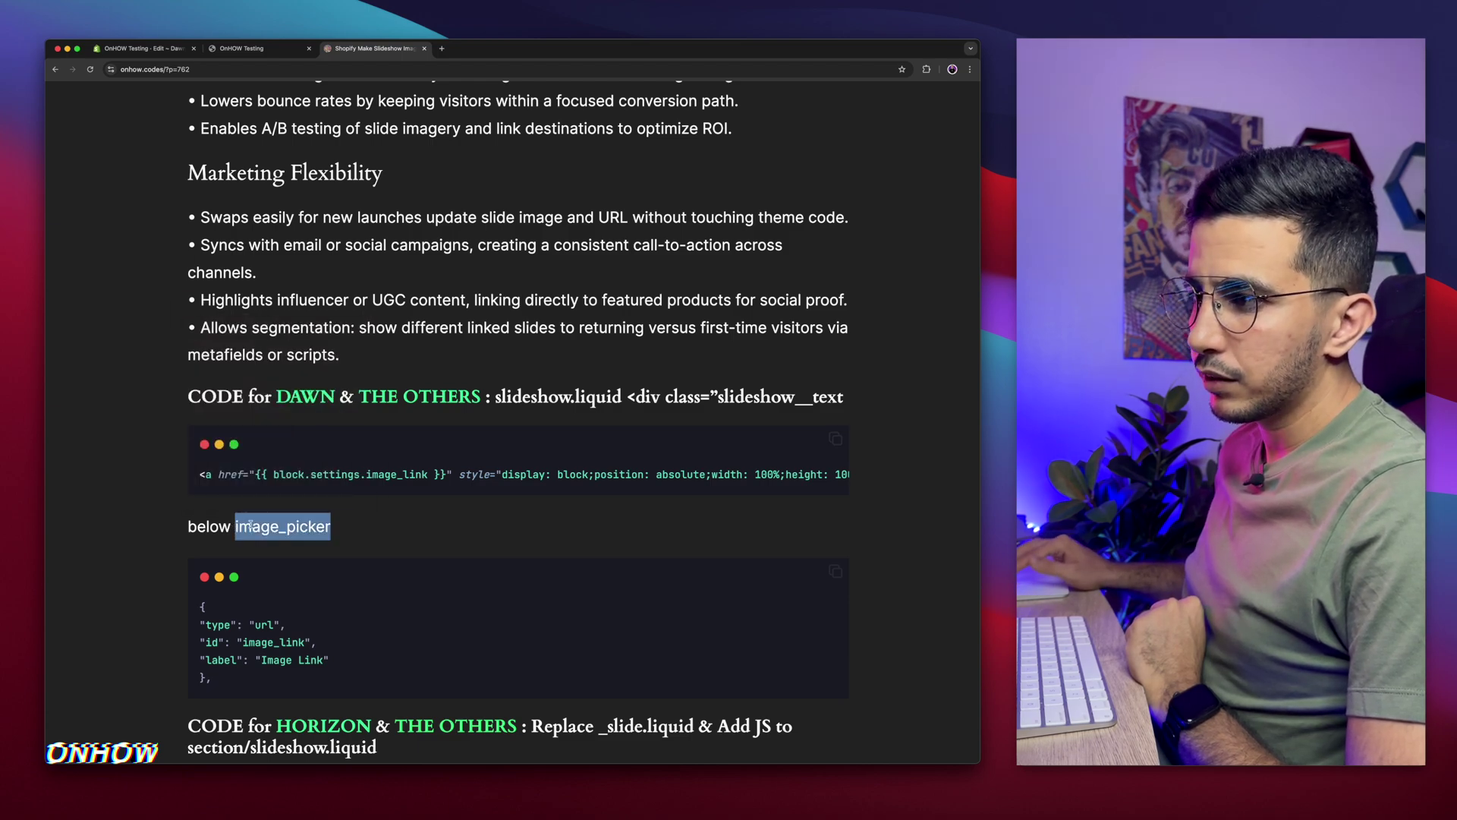
{"action": "right_click", "coordinate": [251, 525]}
{"action": "left_click", "coordinate": [269, 547]}
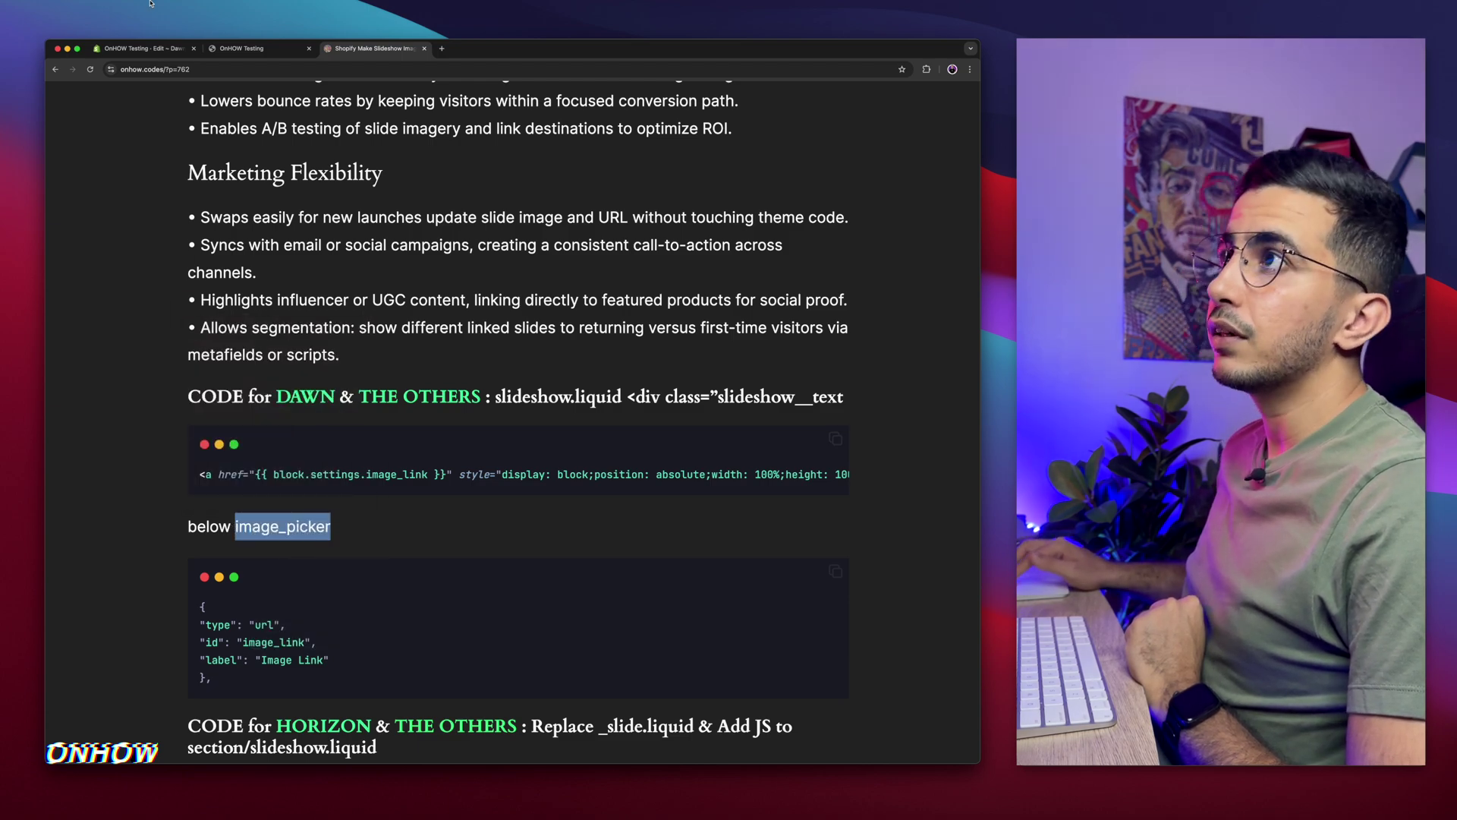
{"action": "left_click", "coordinate": [157, 49]}
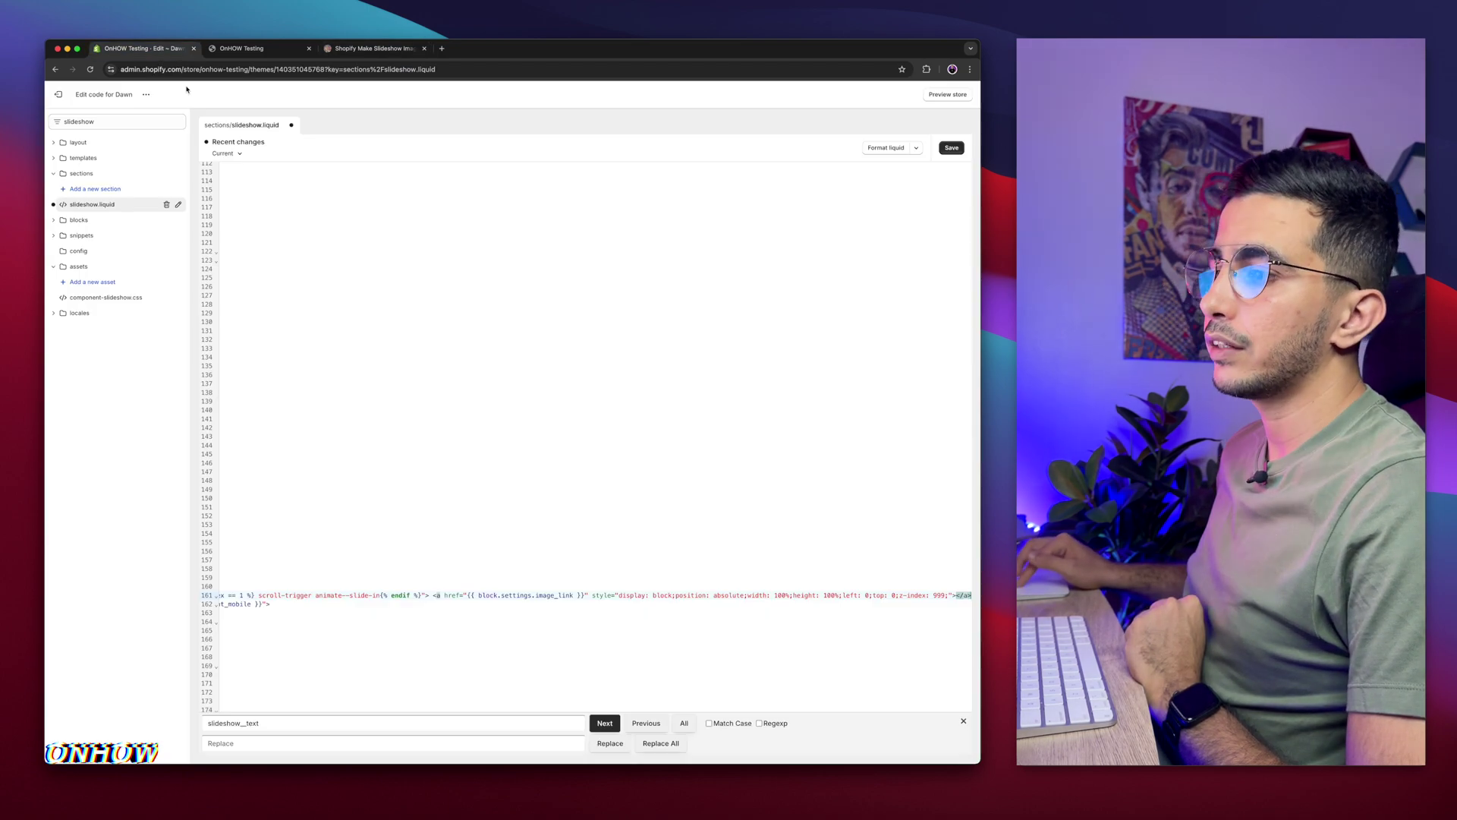
{"action": "double_click", "coordinate": [298, 723]}
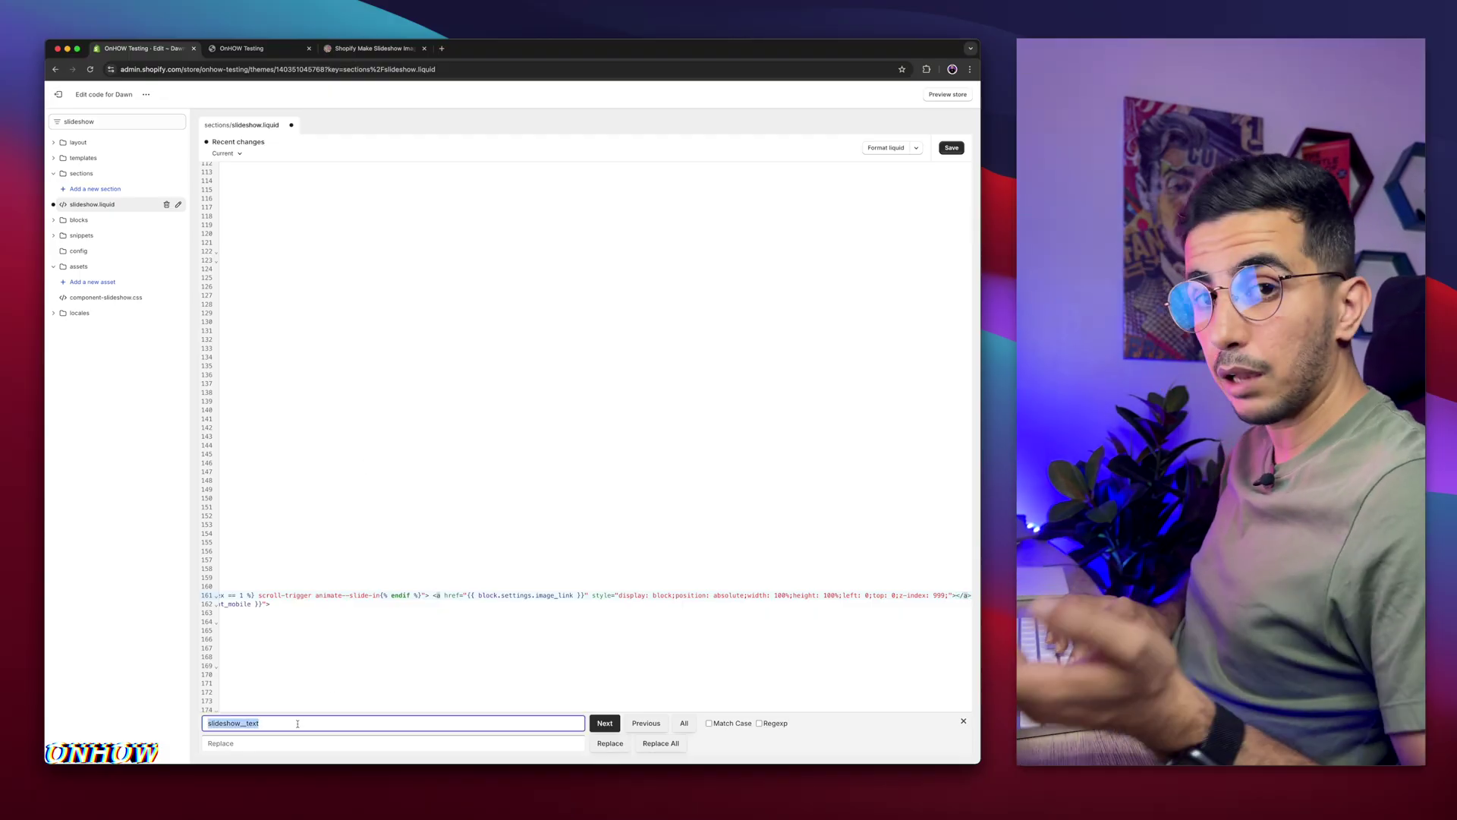
{"action": "key", "text": "super+v"}
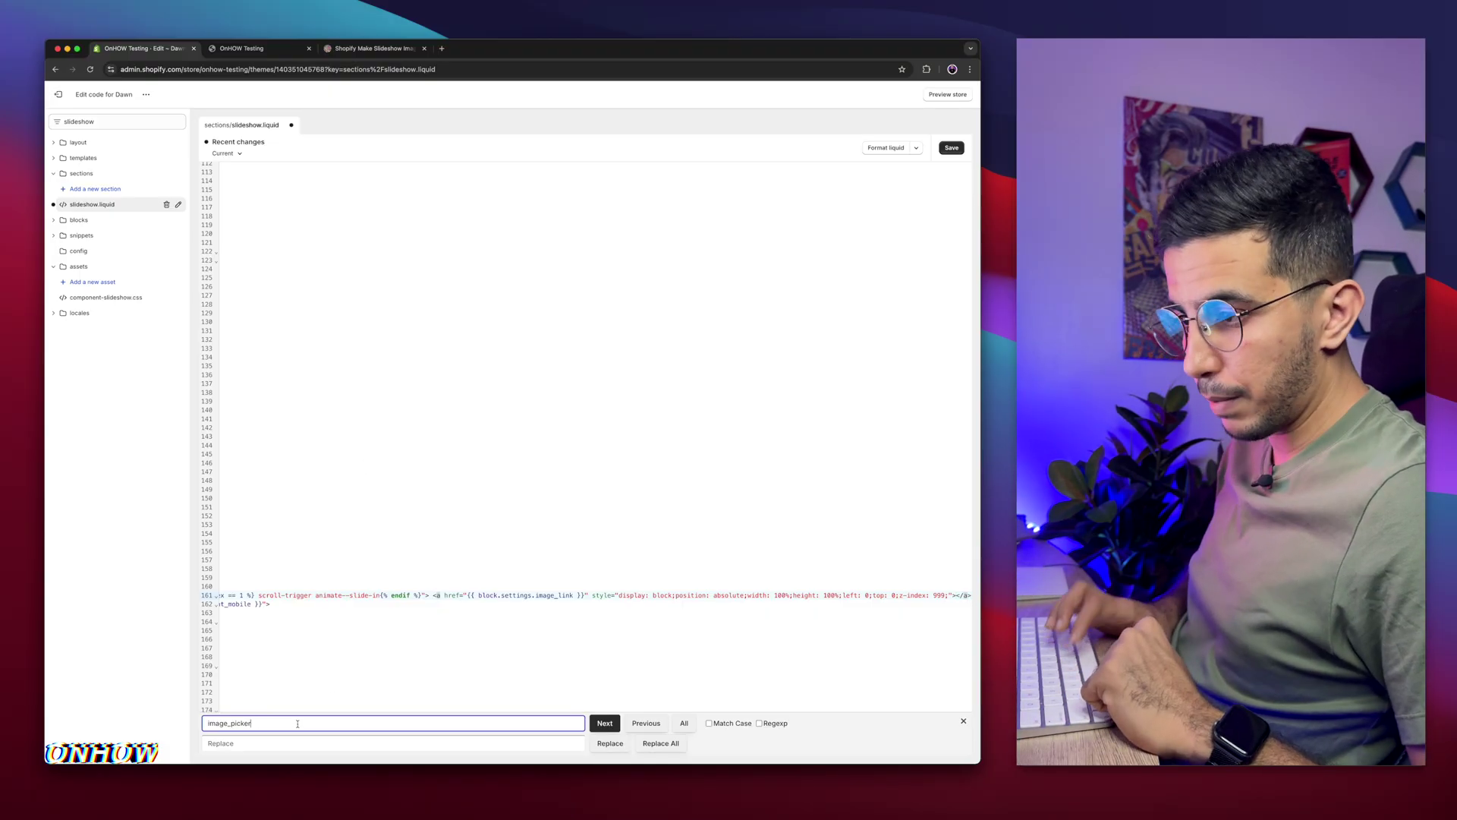
{"action": "key", "text": "Return"}
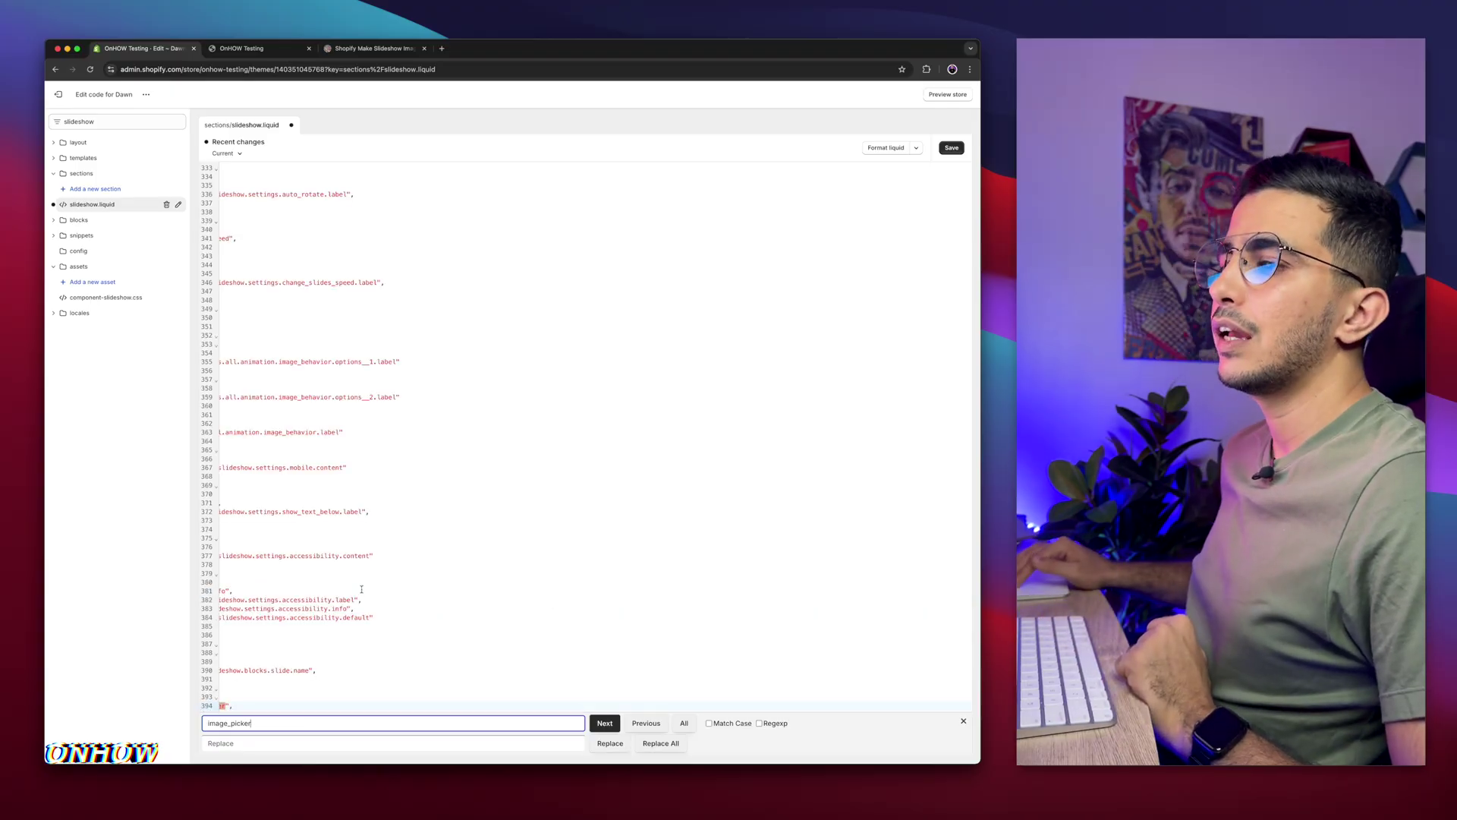
{"action": "scroll", "coordinate": [361, 589], "scroll_direction": "down", "scroll_amount": 5}
{"action": "scroll", "coordinate": [361, 589], "scroll_direction": "left", "scroll_amount": 3}
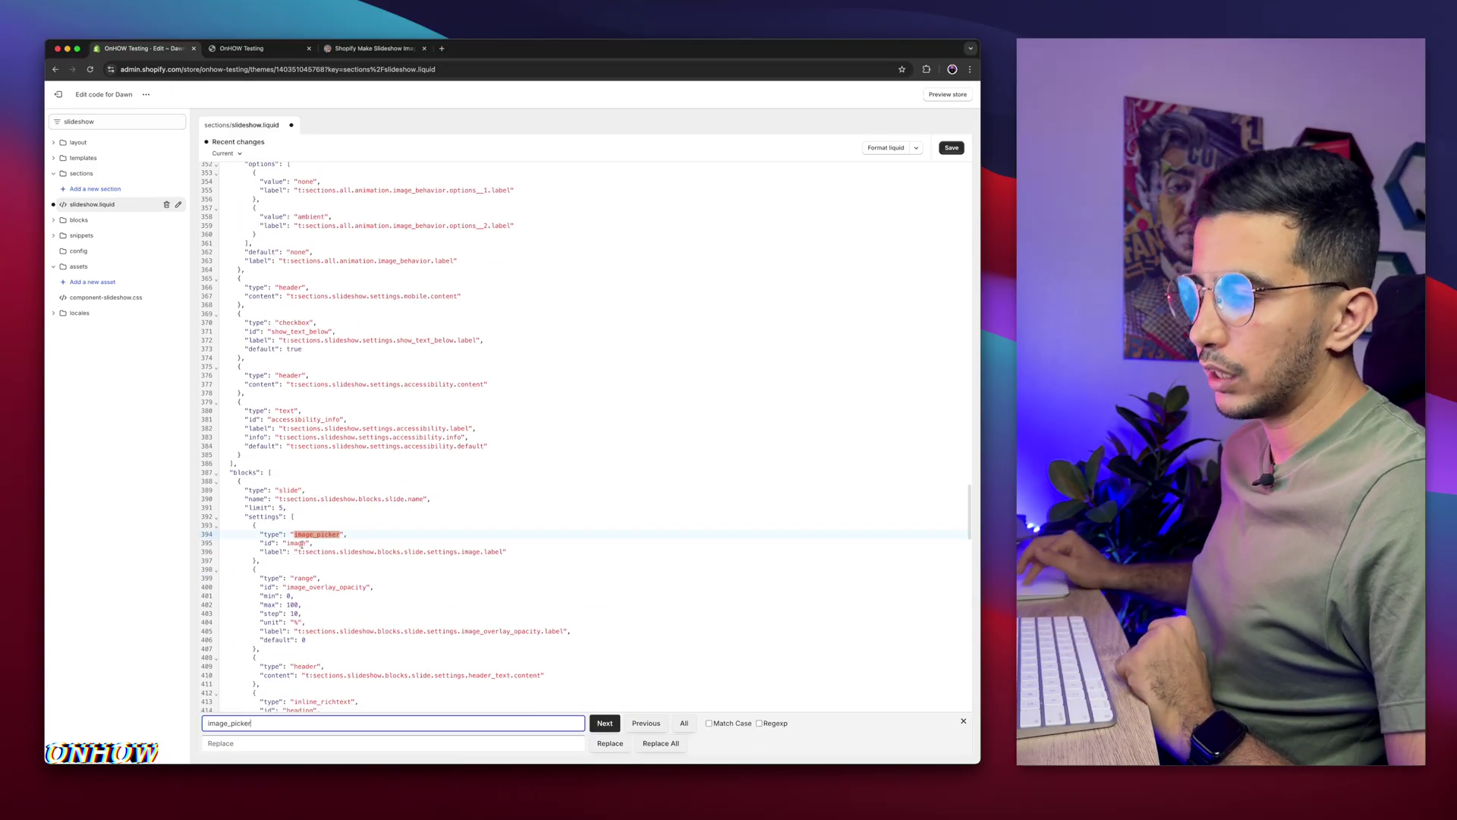
- Copy the url setting JSON block from the OnHow Codes article
{"action": "left_click", "coordinate": [345, 49]}
{"action": "left_click", "coordinate": [322, 641]}
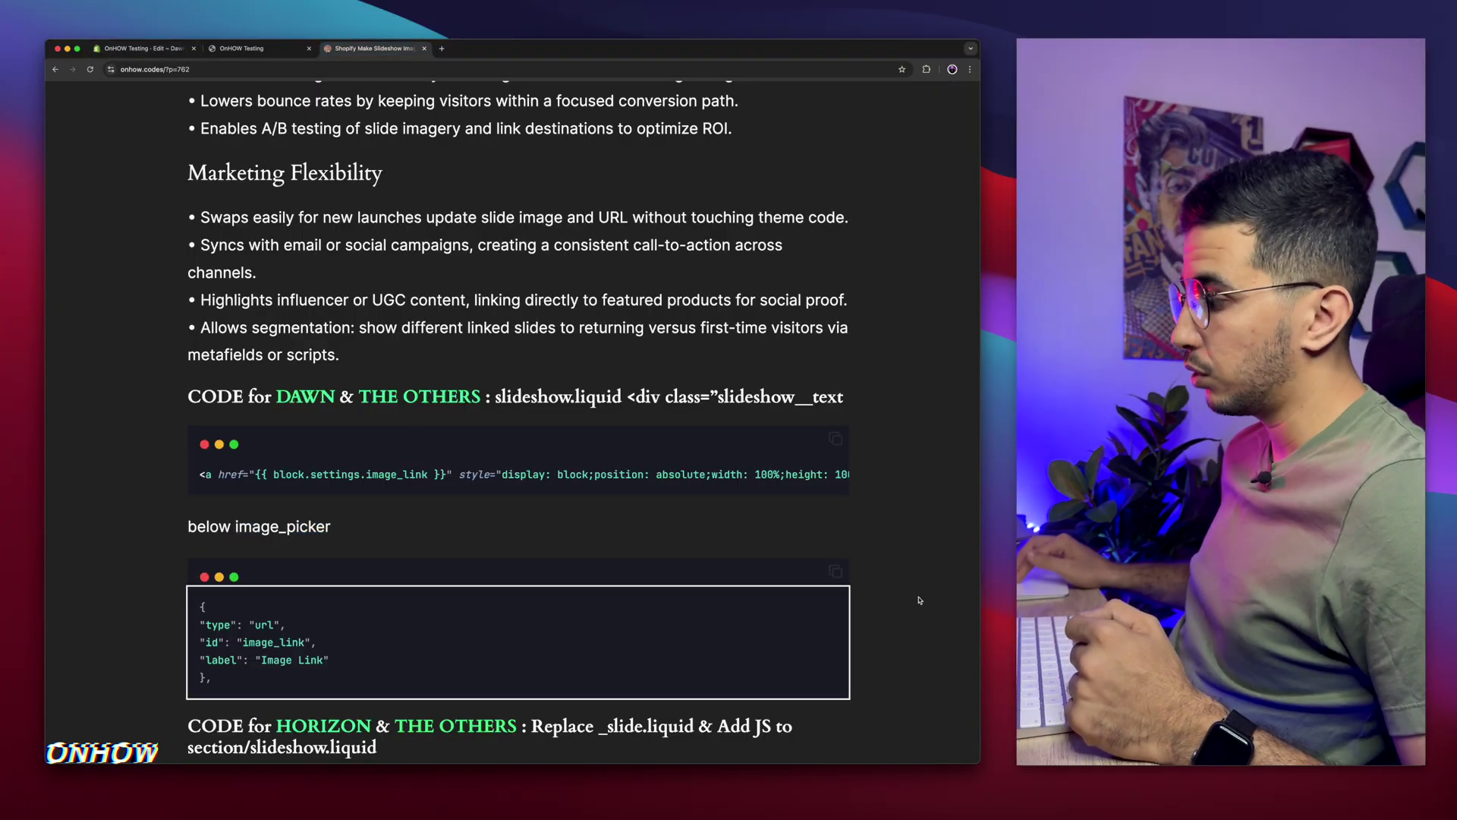
{"action": "left_click", "coordinate": [836, 572]}
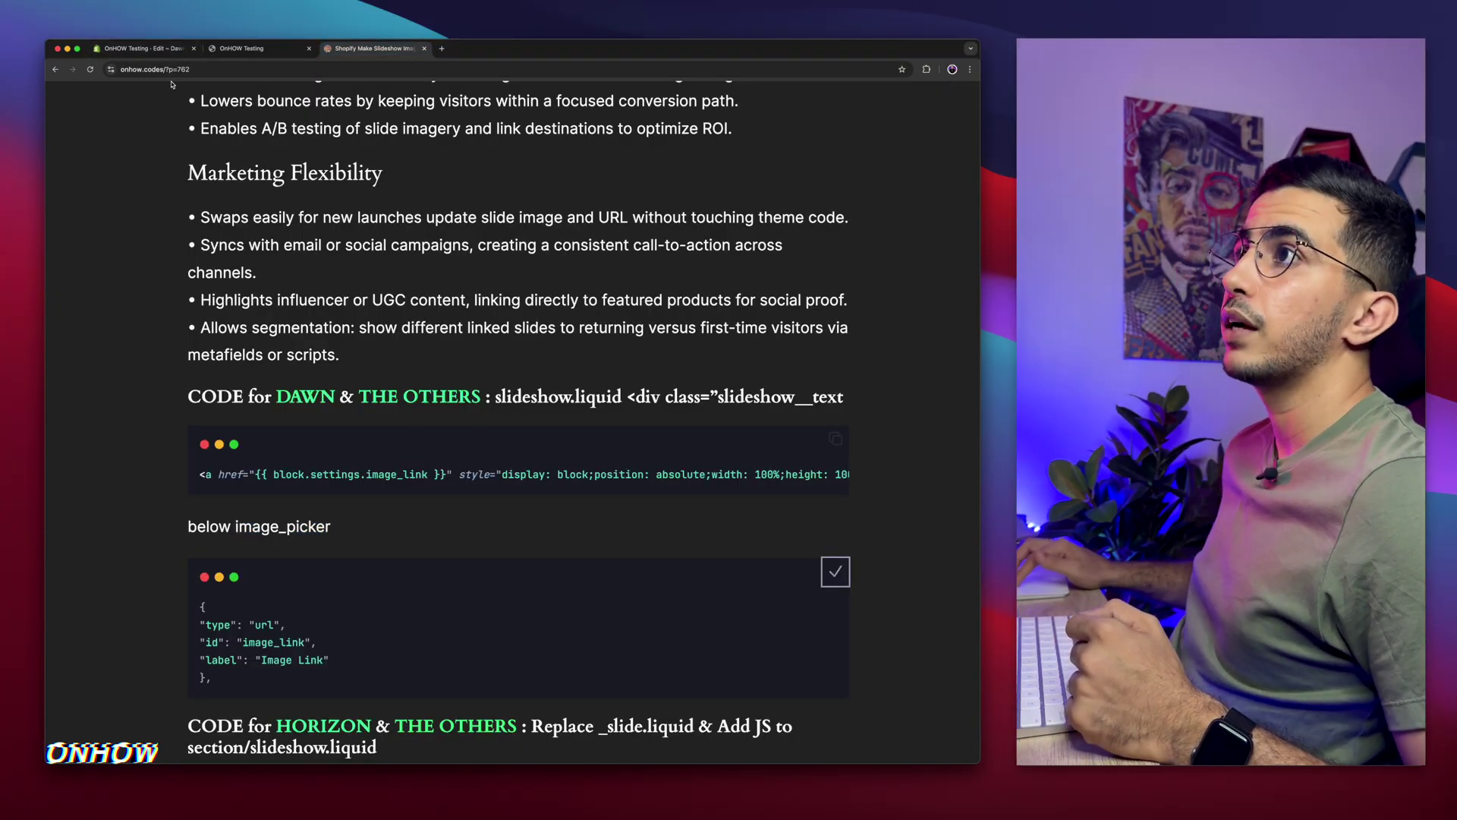
{"action": "left_click", "coordinate": [140, 48]}
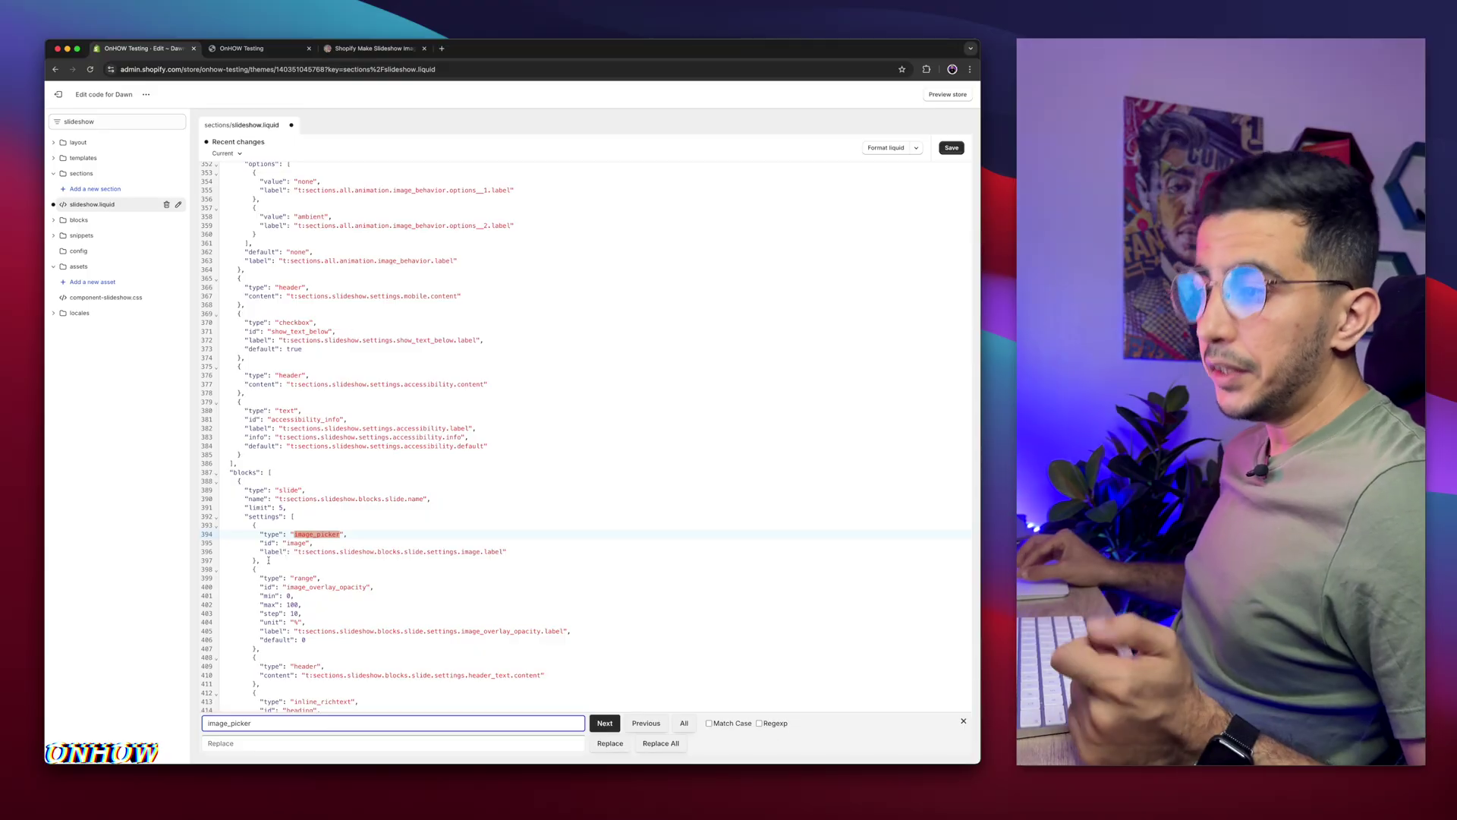
- Paste the url setting block on a new line after the image_picker setting at line 397
{"action": "key", "text": "super+equal"}
{"action": "key", "text": "super+equal"}
{"action": "key", "text": "super+equal"}
{"action": "key", "text": "super+equal"}
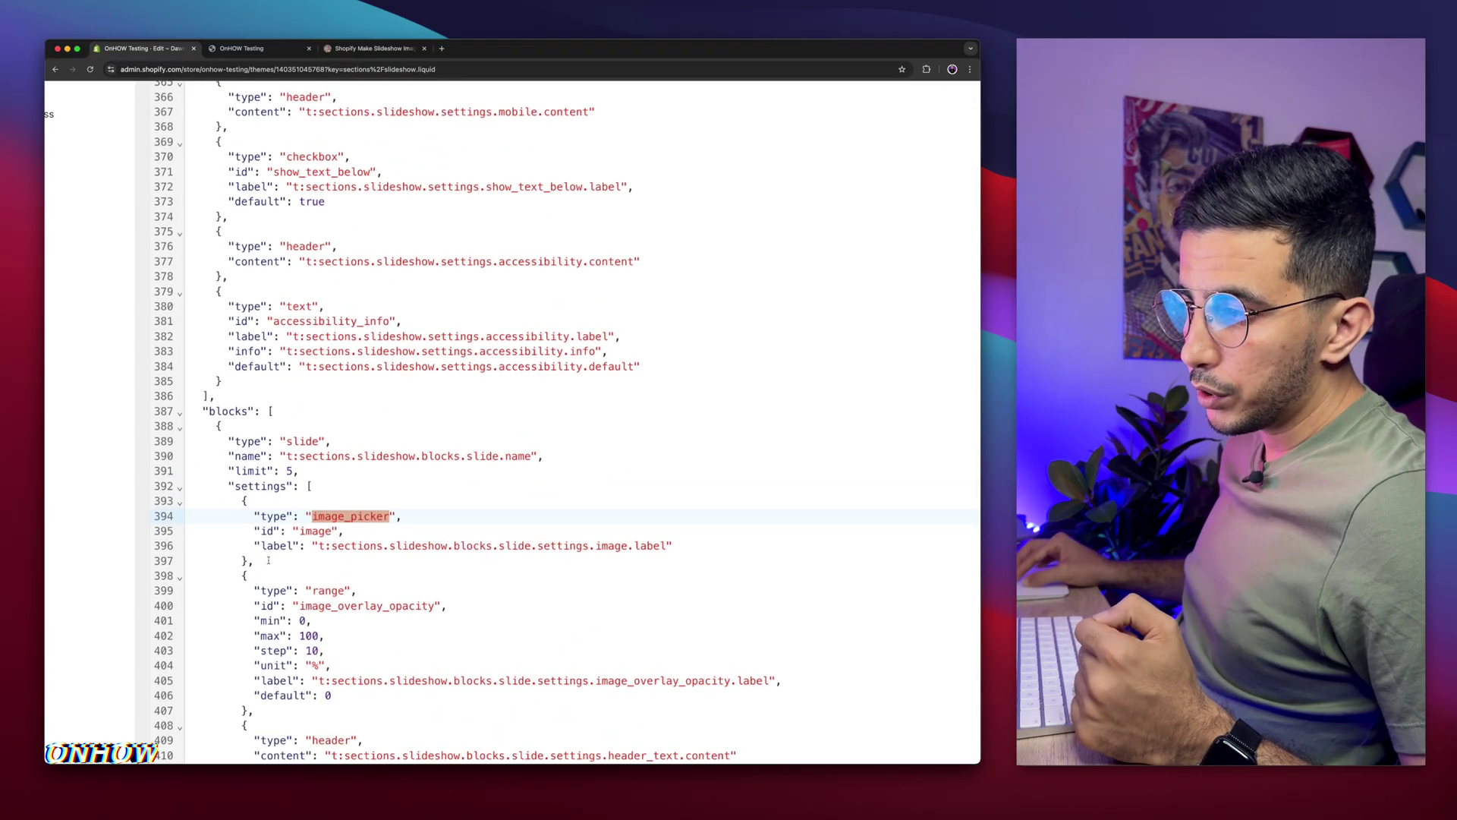
{"action": "key", "text": "super+equal"}
{"action": "left_click", "coordinate": [261, 562]}
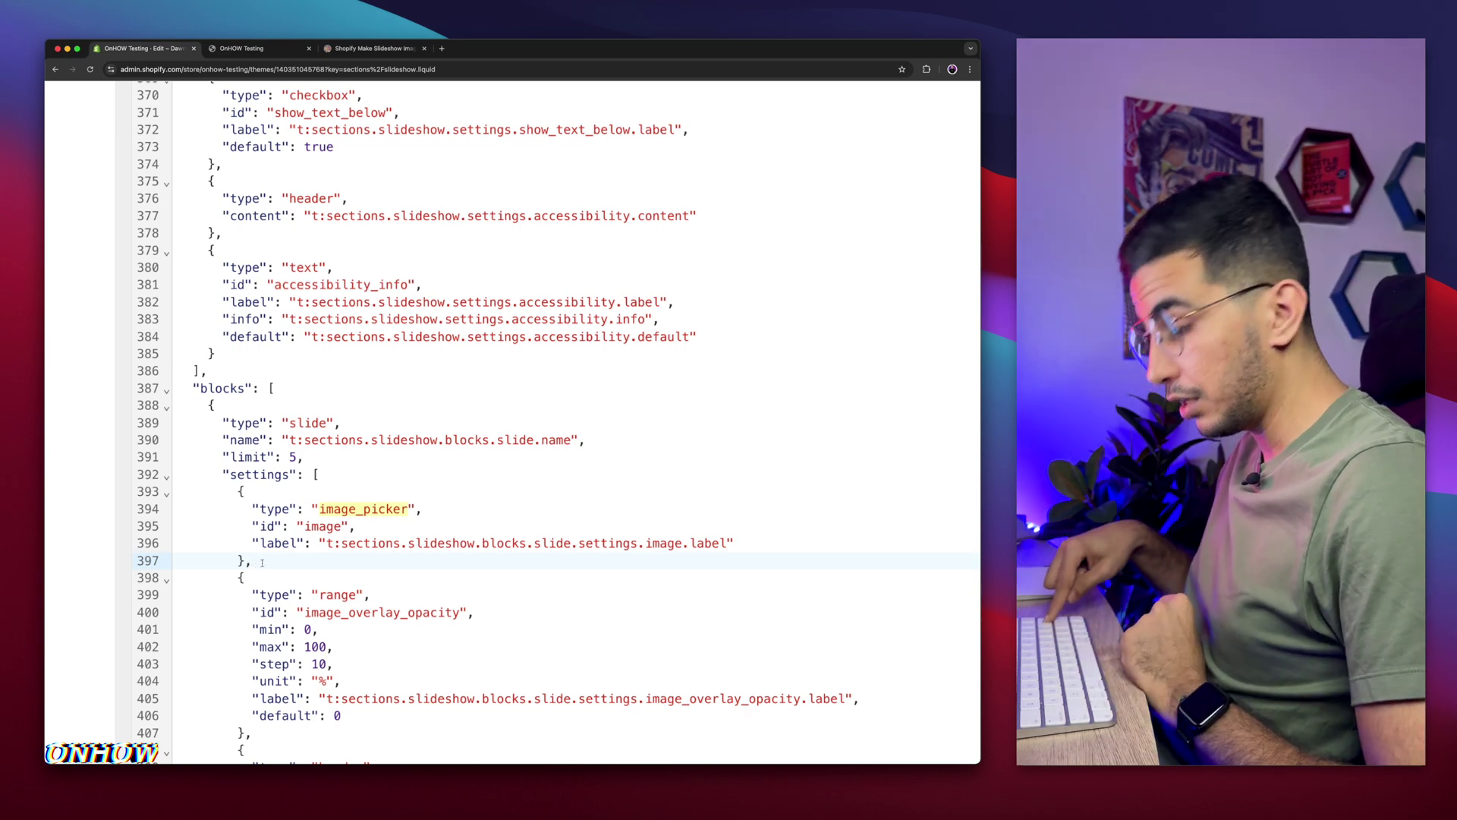
{"action": "key", "text": "Return"}
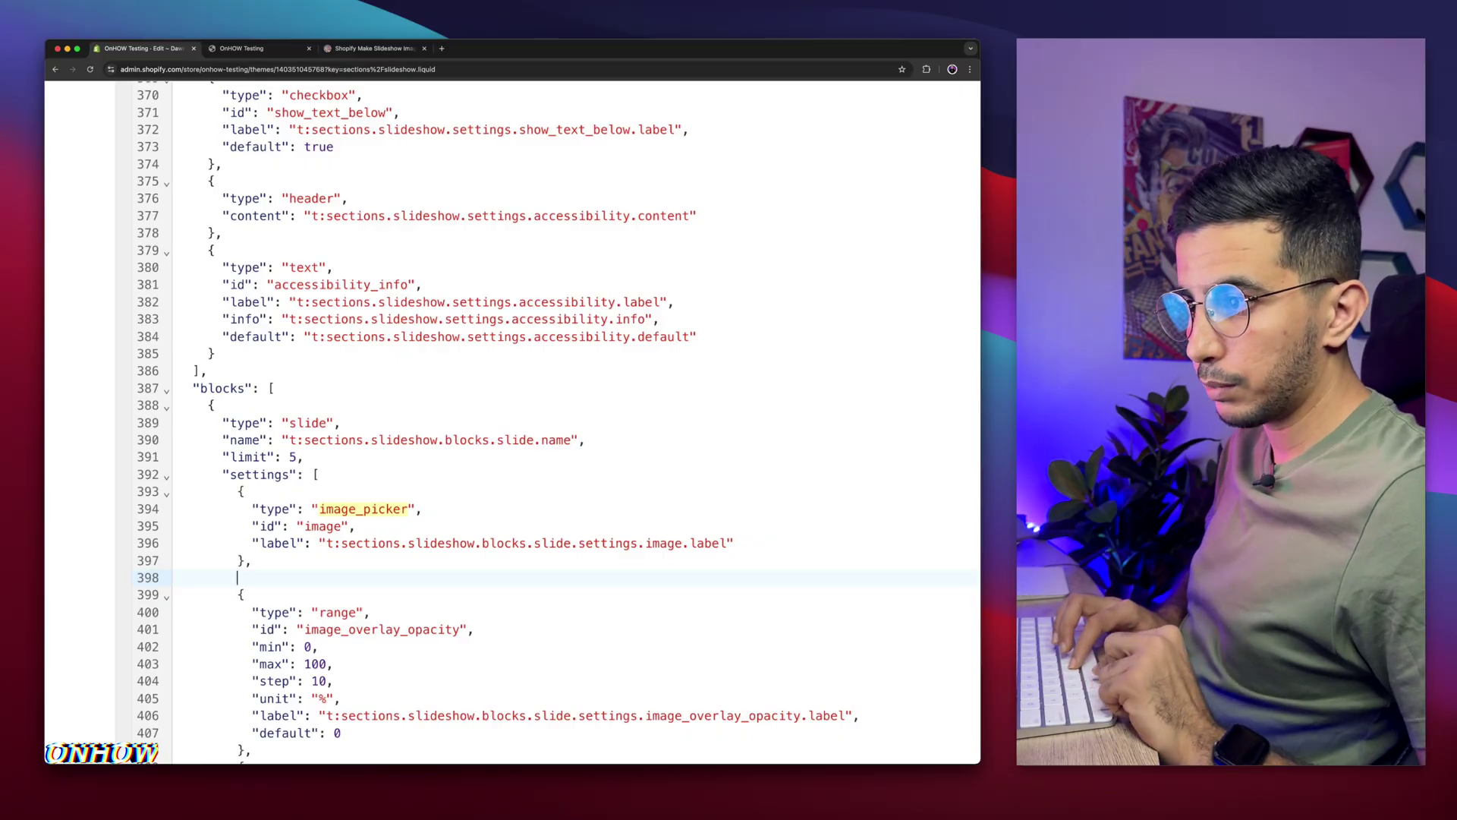
{"action": "key", "text": "super+v"}
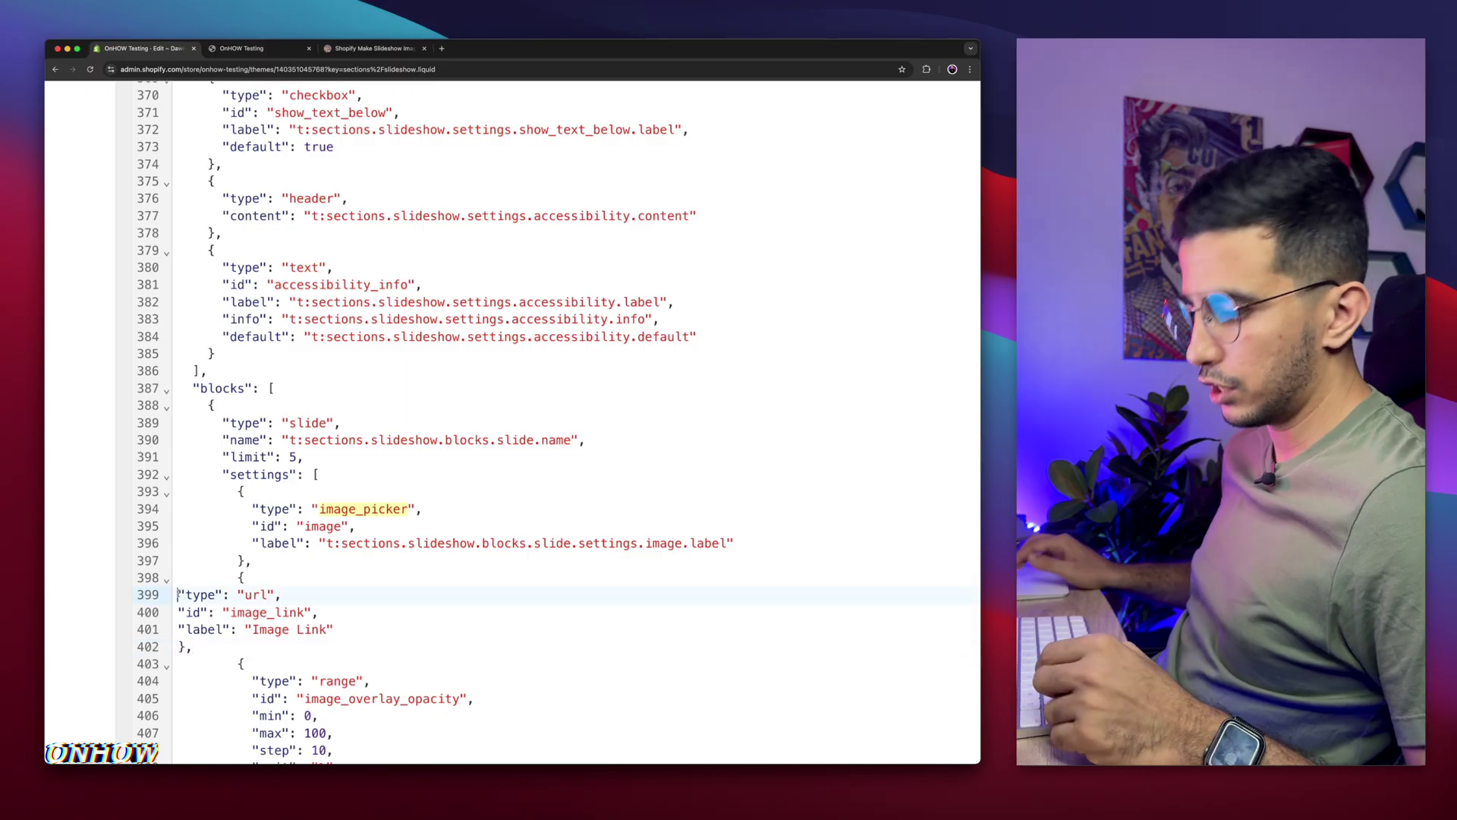
- Indent the new 'image_link' setting's lines to align, then save slideshow.liquid
{"action": "key", "text": "Tab"}
{"action": "key", "text": "Tab"}
{"action": "key", "text": "Tab"}
{"action": "key", "text": "Tab"}
{"action": "key", "text": "Tab"}
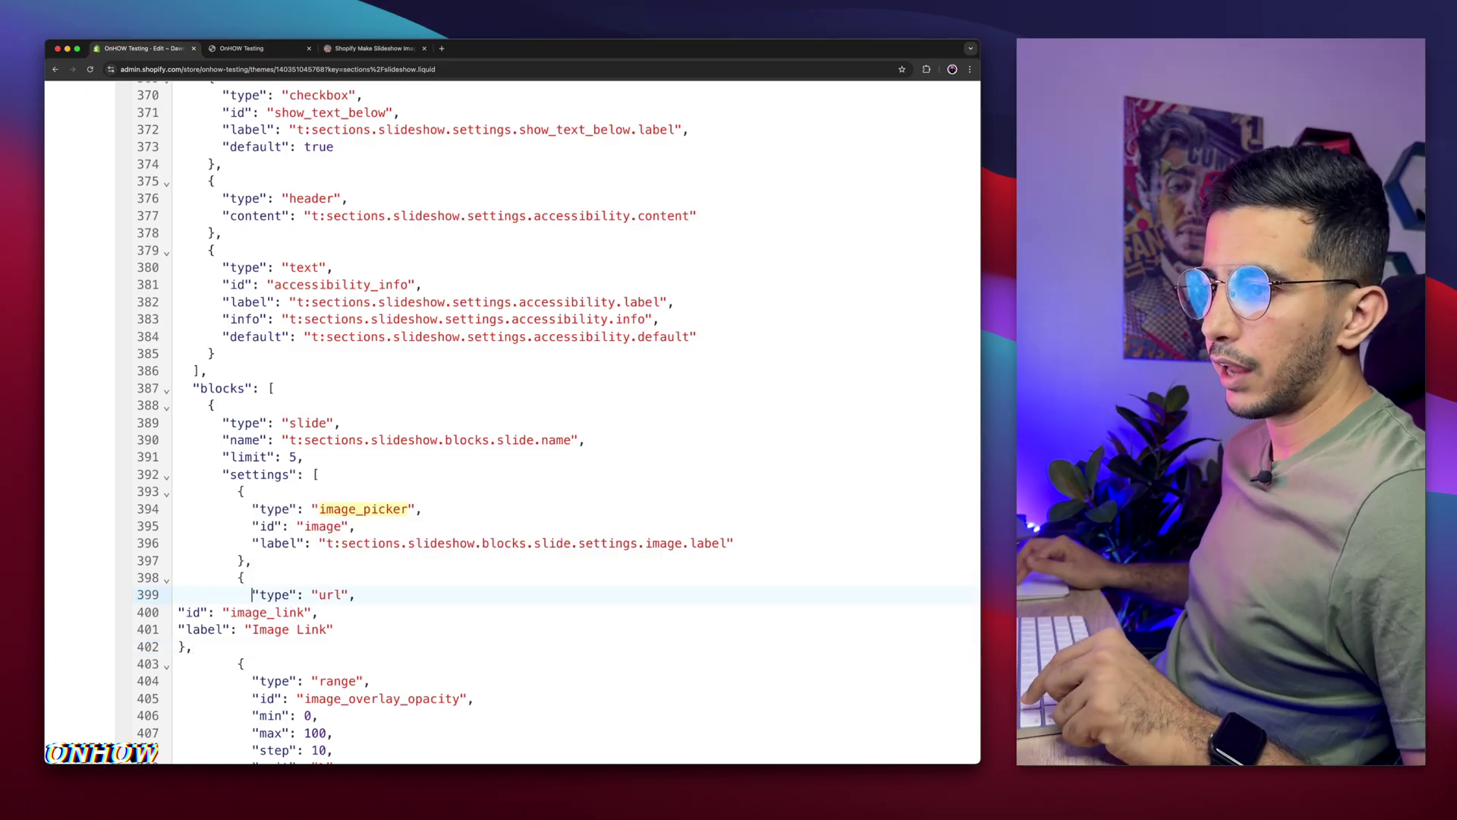
{"action": "left_click", "coordinate": [177, 611]}
{"action": "key", "text": "Tab"}
{"action": "key", "text": "Tab"}
{"action": "key", "text": "Tab"}
{"action": "key", "text": "Tab"}
{"action": "key", "text": "Tab"}
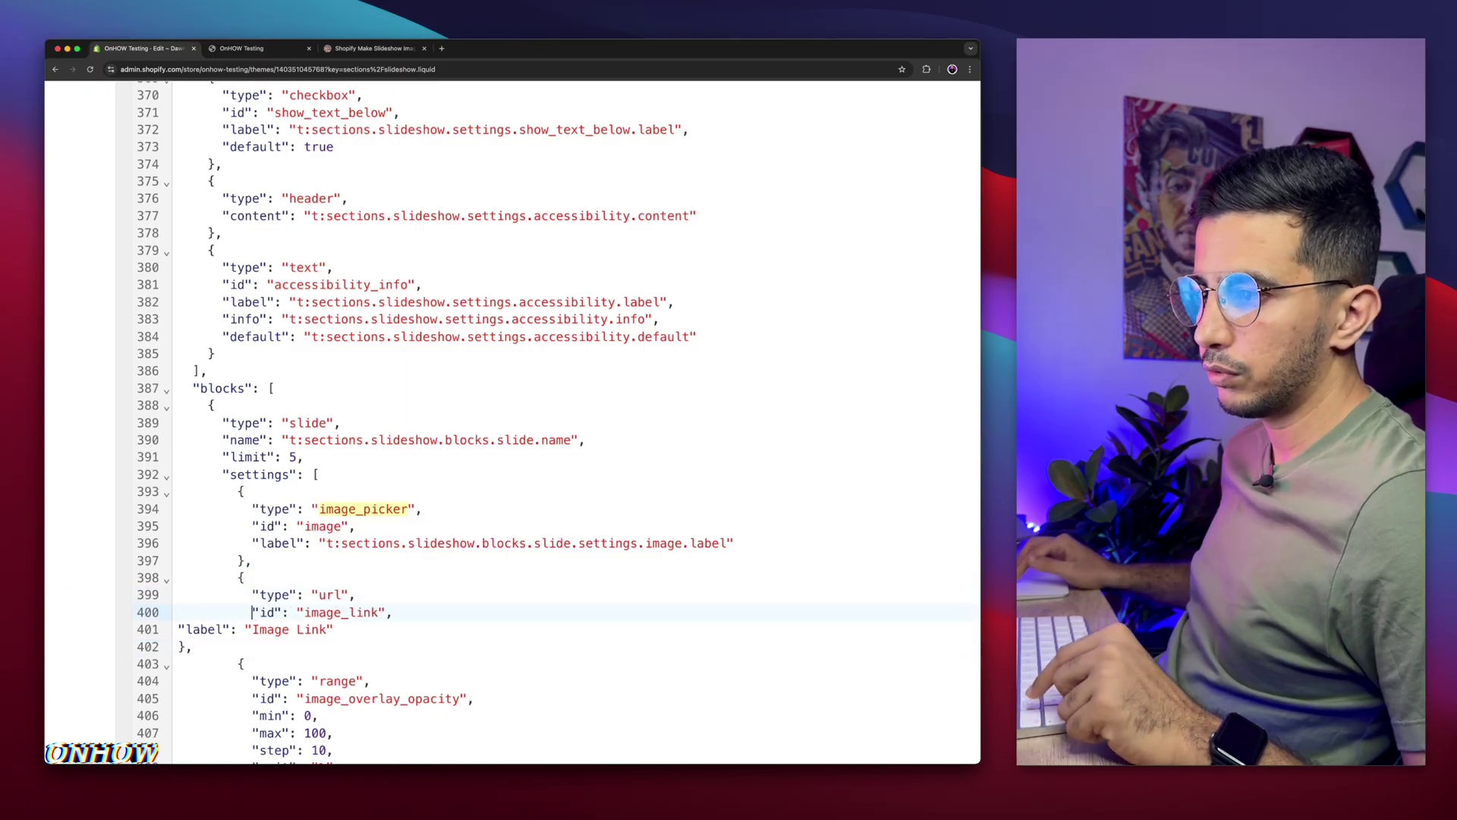
{"action": "left_click", "coordinate": [178, 628]}
{"action": "key", "text": "Tab"}
{"action": "key", "text": "Tab"}
{"action": "key", "text": "Tab"}
{"action": "key", "text": "Tab"}
{"action": "key", "text": "Tab"}
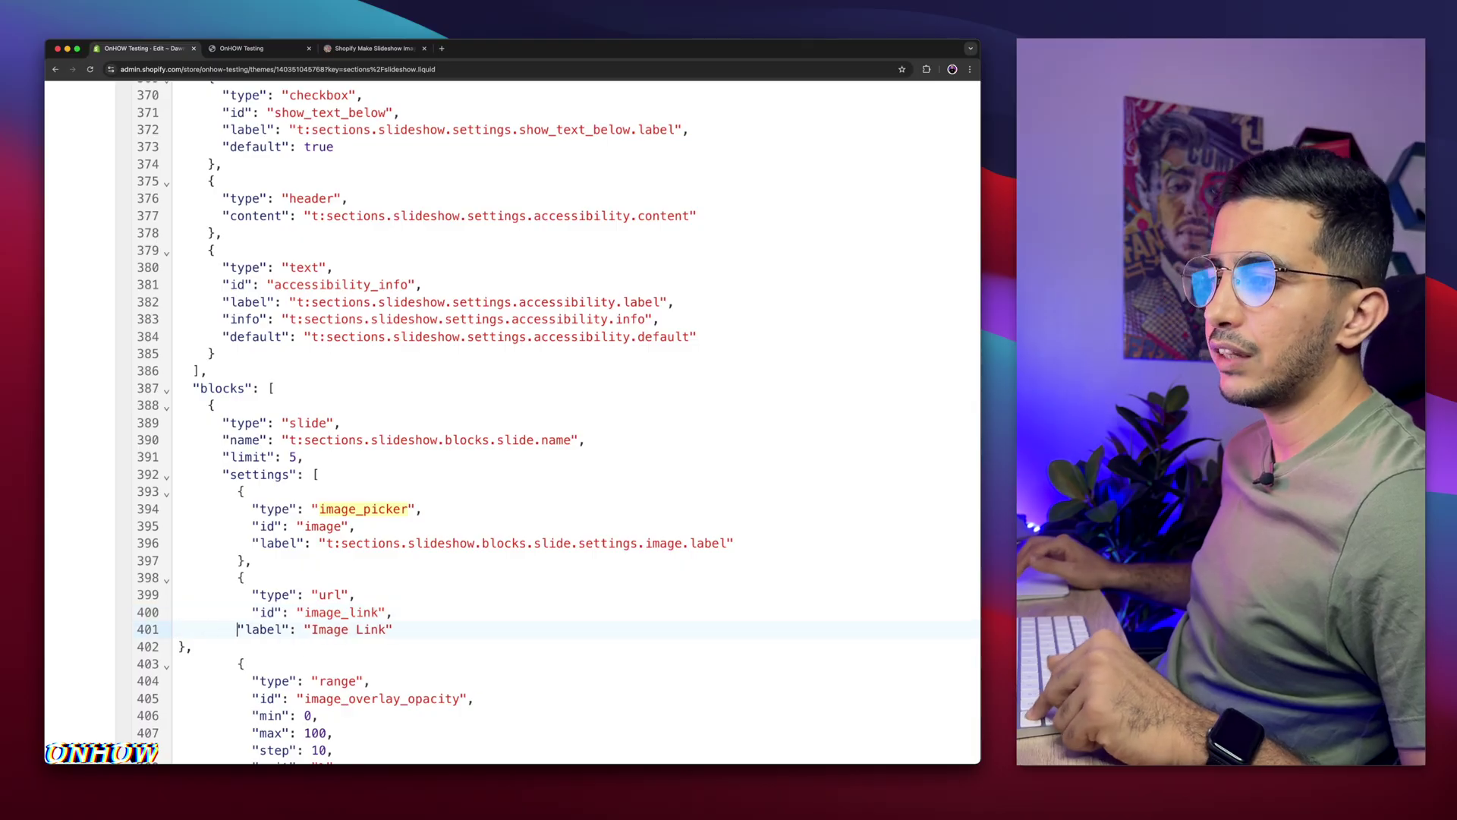
{"action": "left_click", "coordinate": [176, 646]}
{"action": "key", "text": "Tab"}
{"action": "key", "text": "Tab"}
{"action": "key", "text": "Tab"}
{"action": "key", "text": "Tab"}
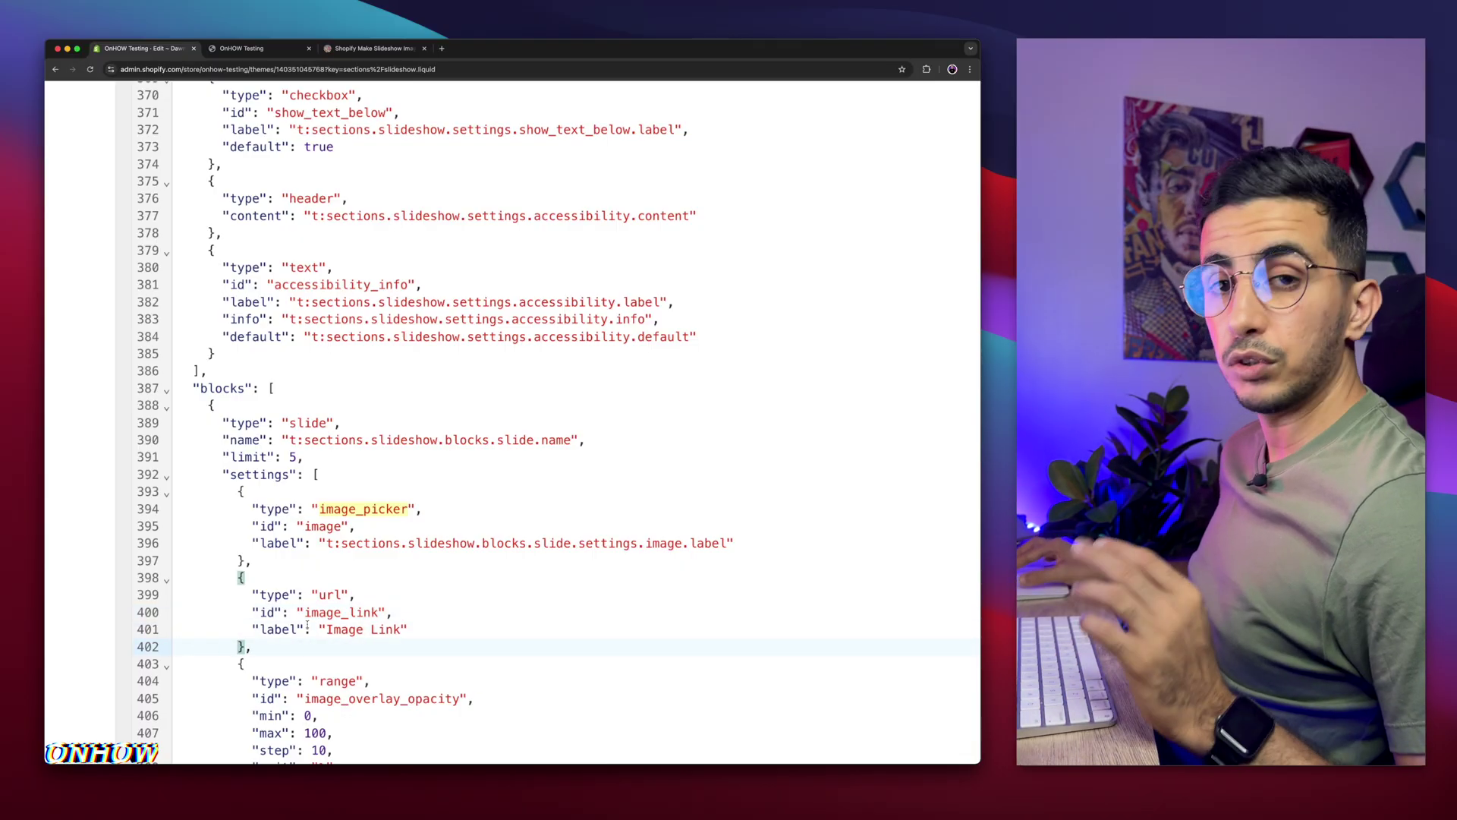
{"action": "key", "text": "super+0"}
{"action": "left_click", "coordinate": [953, 145]}
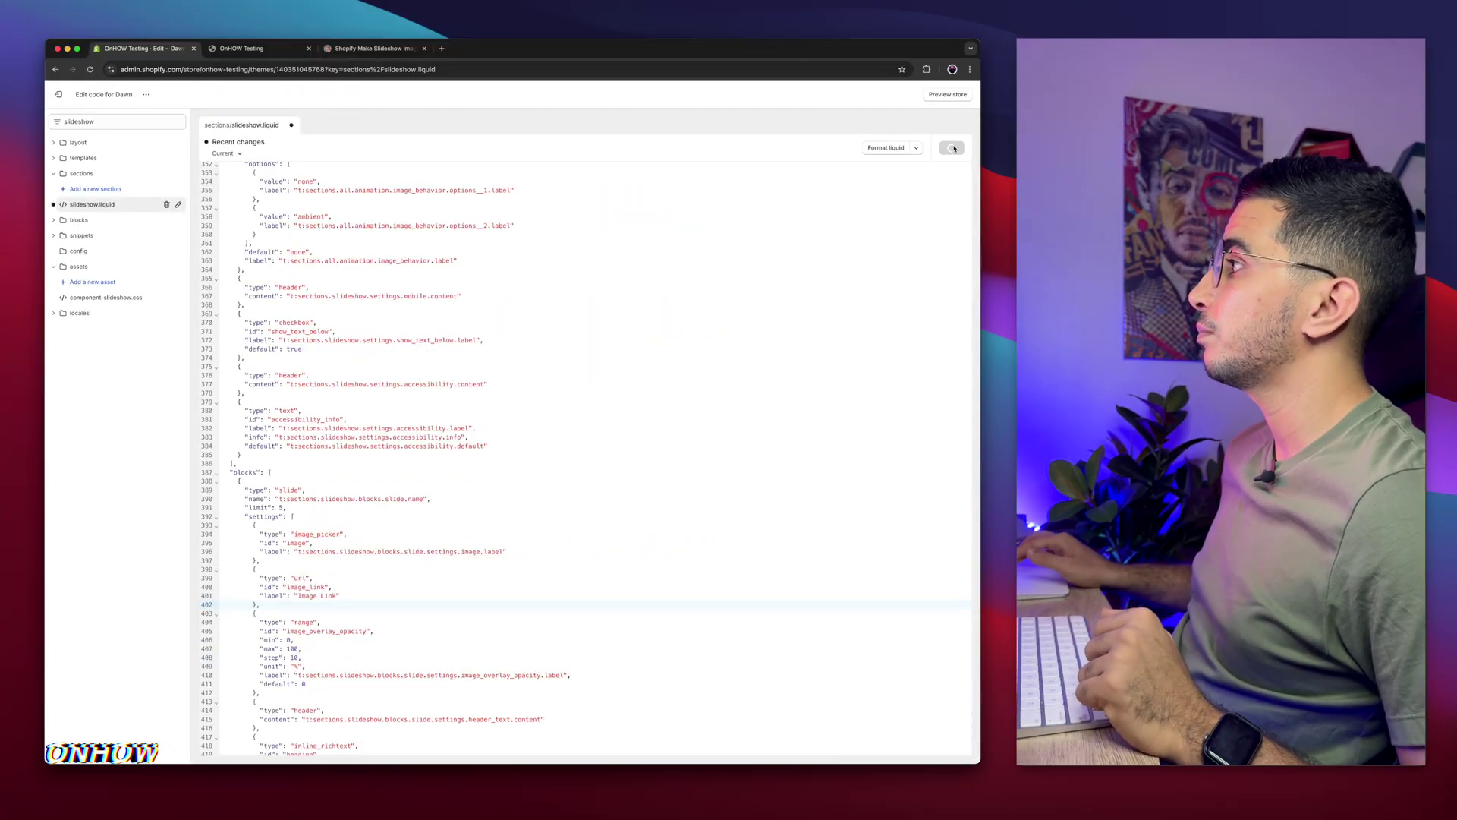
- In the theme customizer, add a Slideshow section to the home page and select its first slide
{"action": "left_click", "coordinate": [59, 94]}
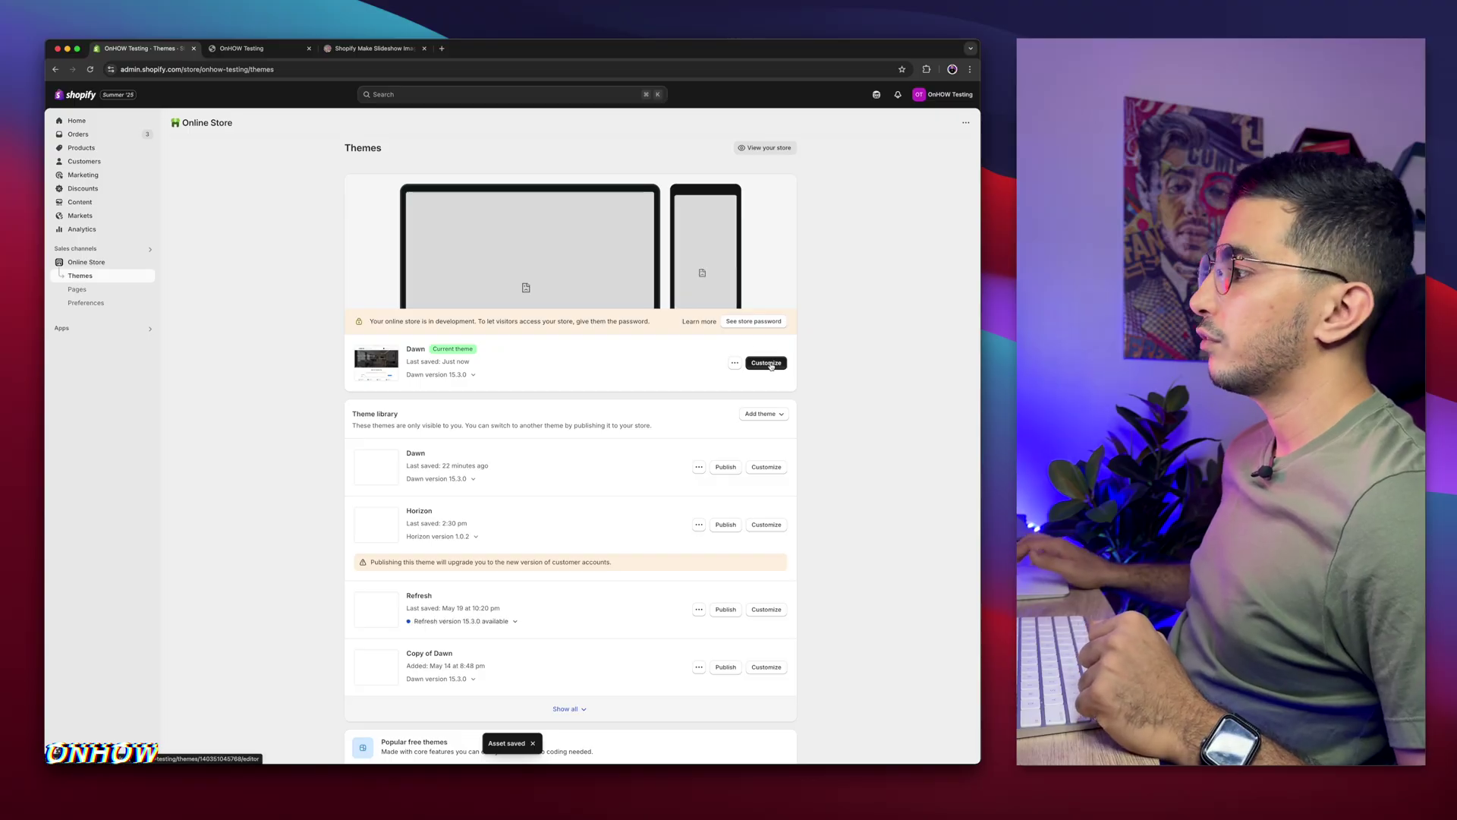
{"action": "left_click", "coordinate": [768, 364]}
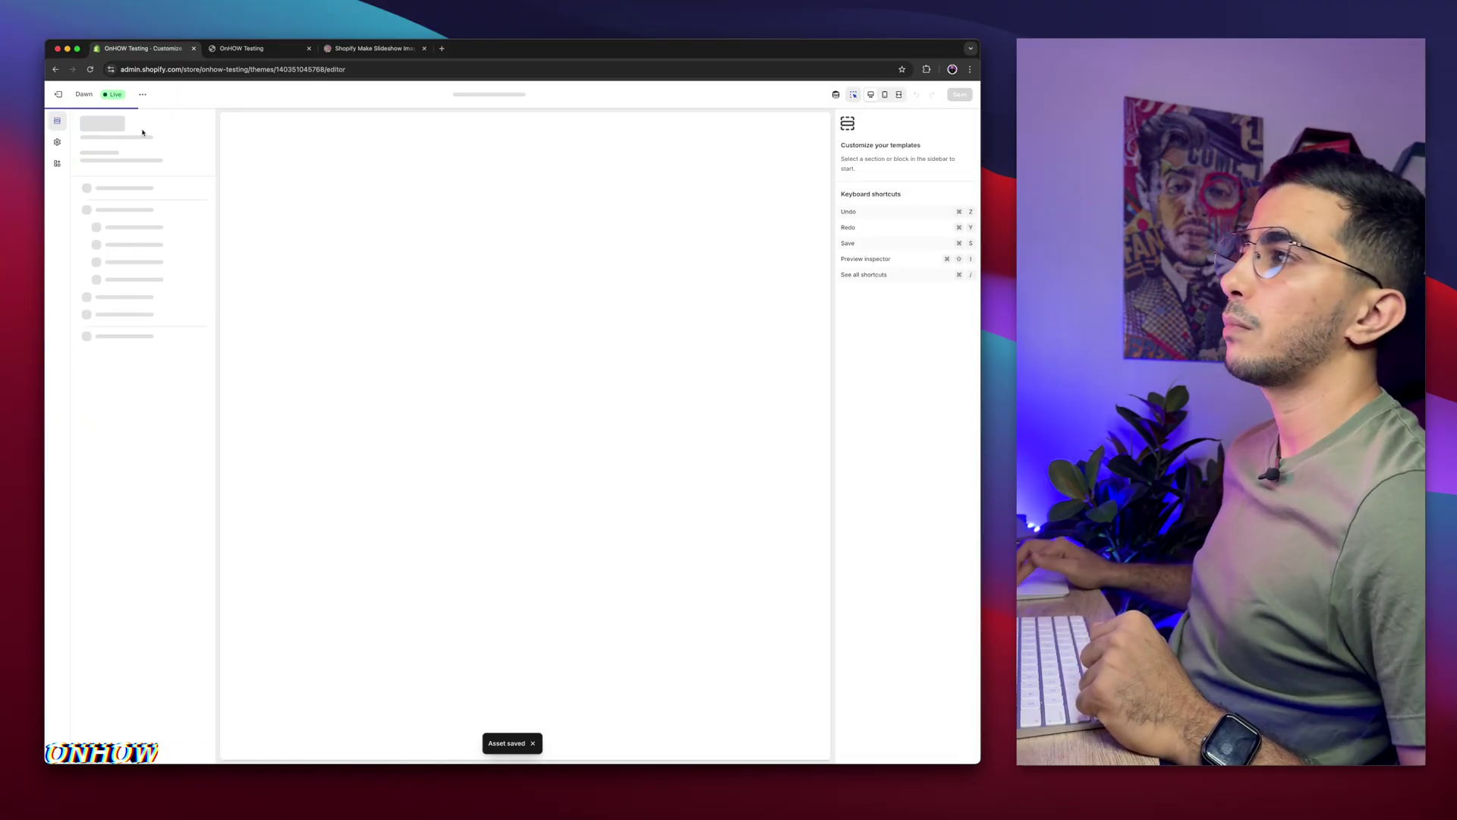
{"action": "scroll", "coordinate": [508, 346], "scroll_direction": "down", "scroll_amount": 3}
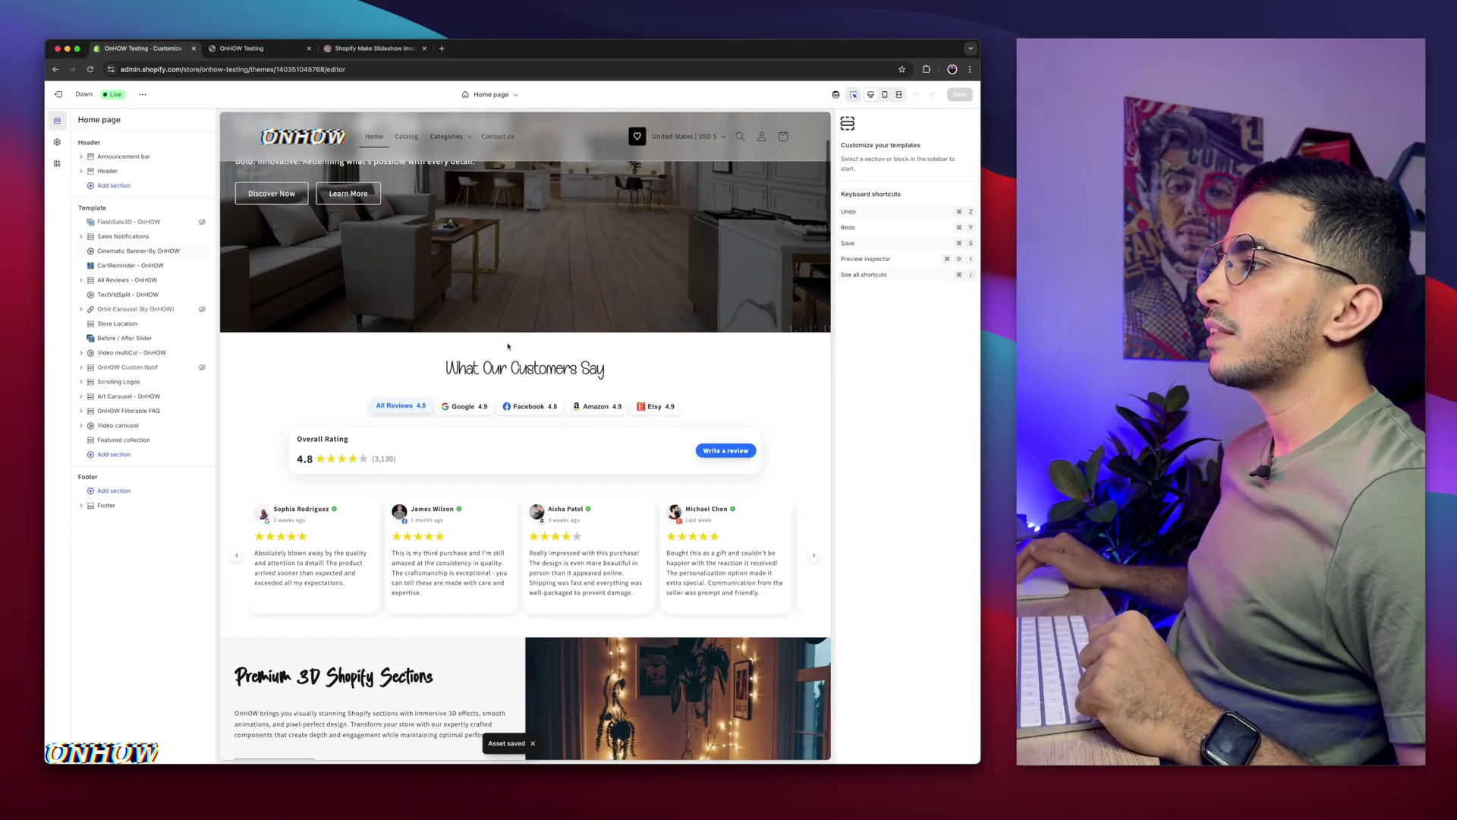
{"action": "left_click", "coordinate": [523, 333]}
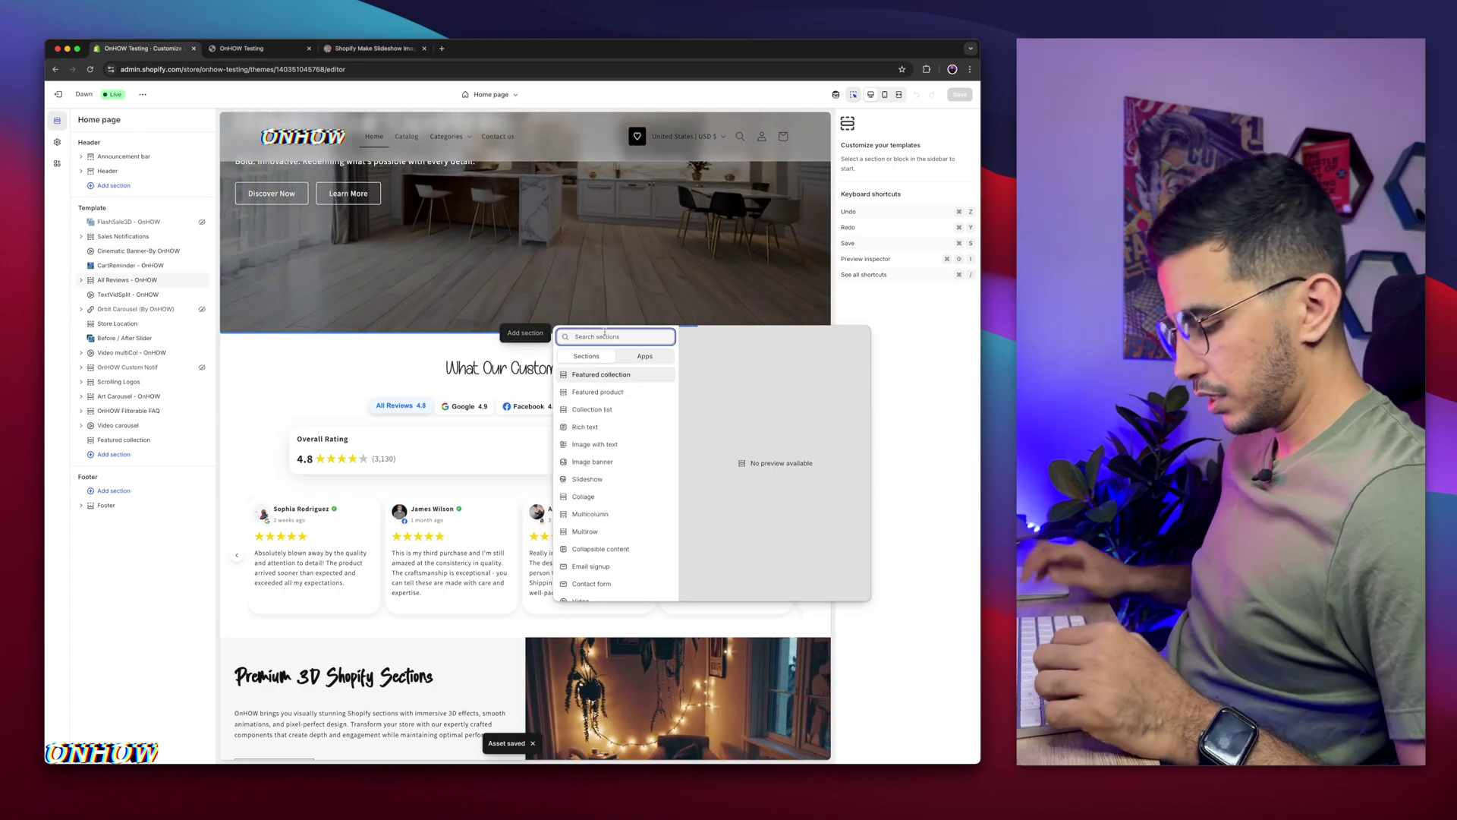
{"action": "type", "text": "slide"}
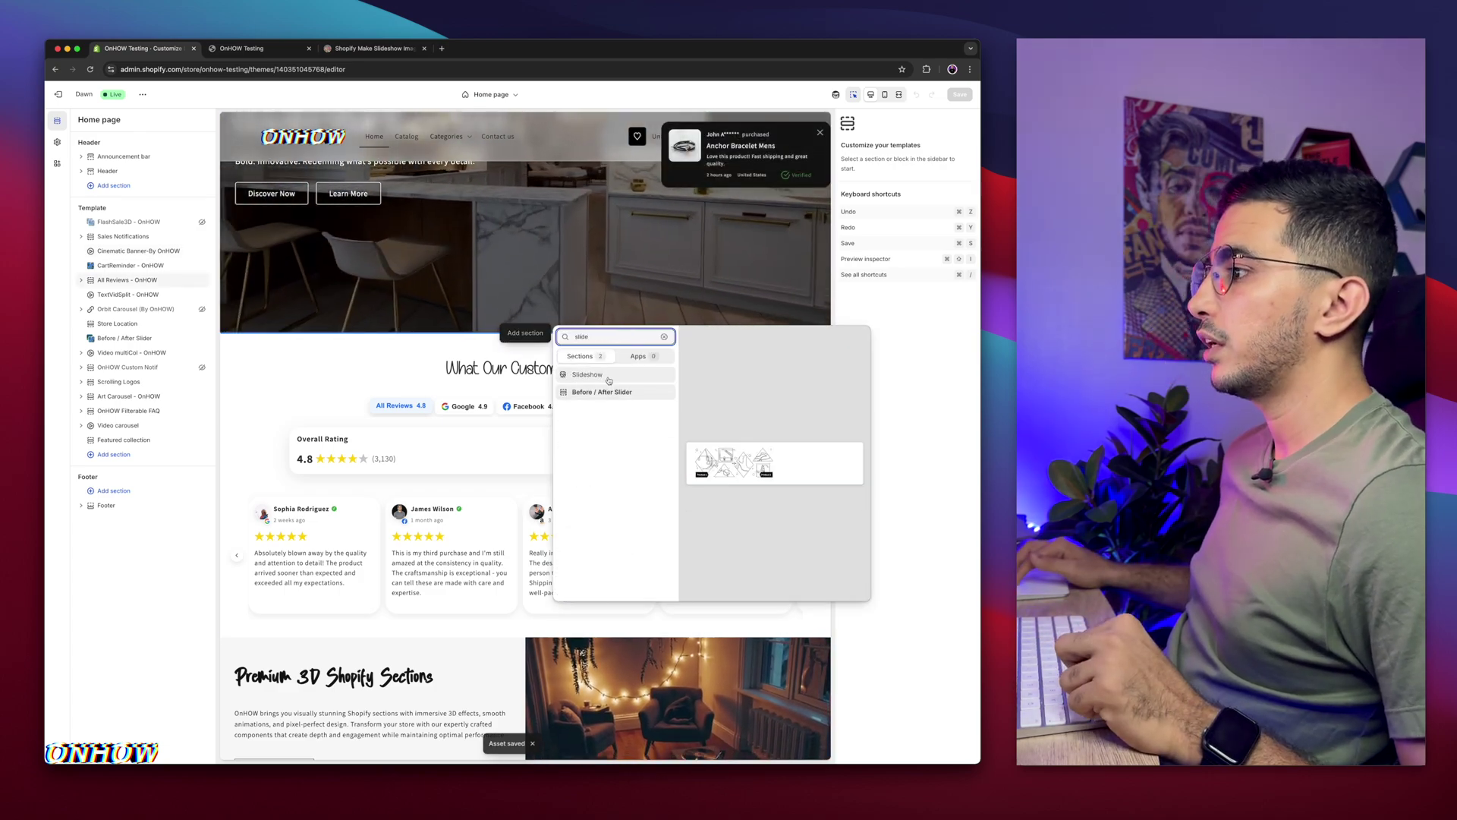
{"action": "left_click", "coordinate": [609, 377]}
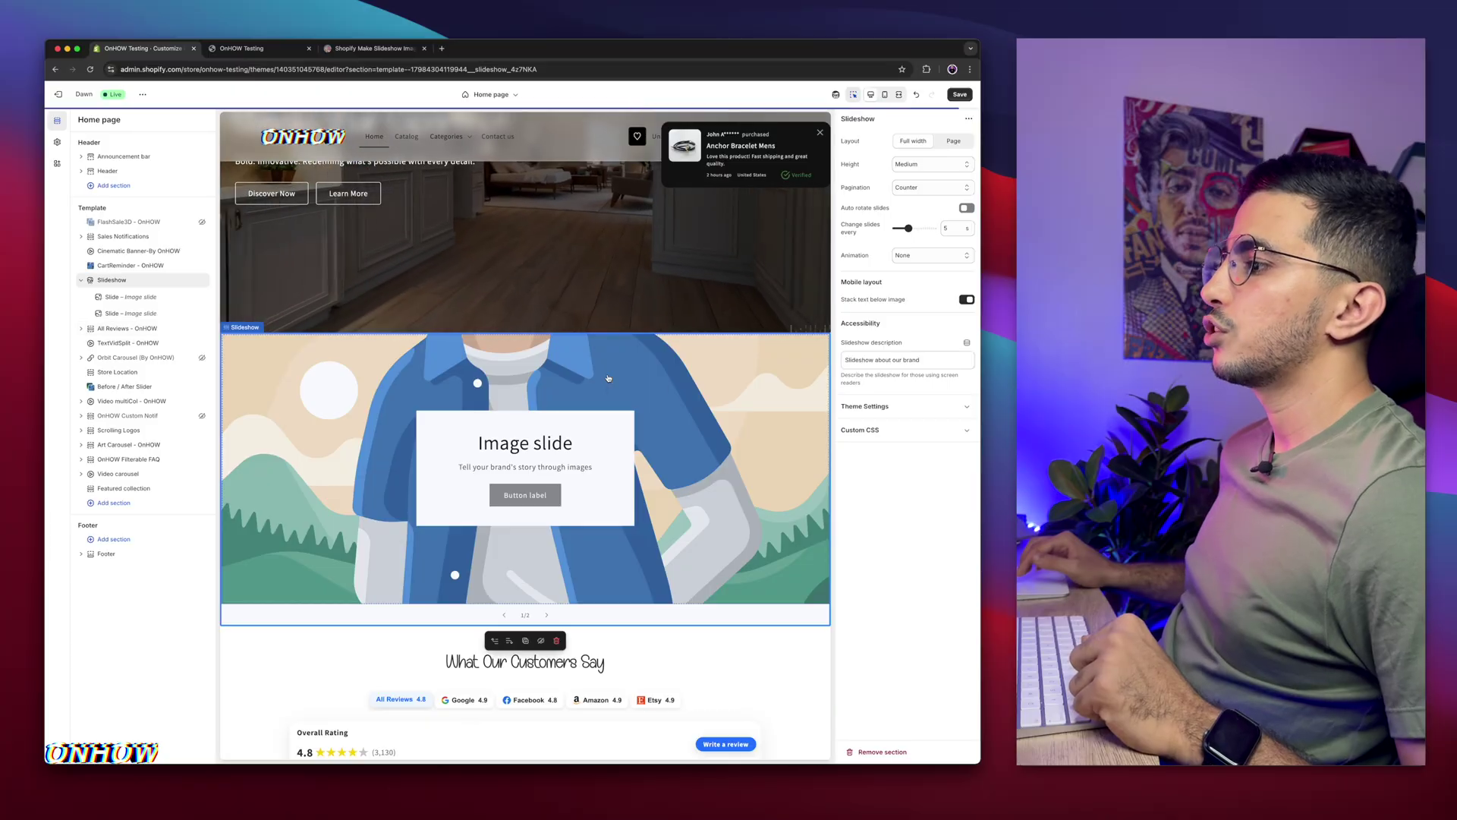
{"action": "left_click", "coordinate": [750, 457]}
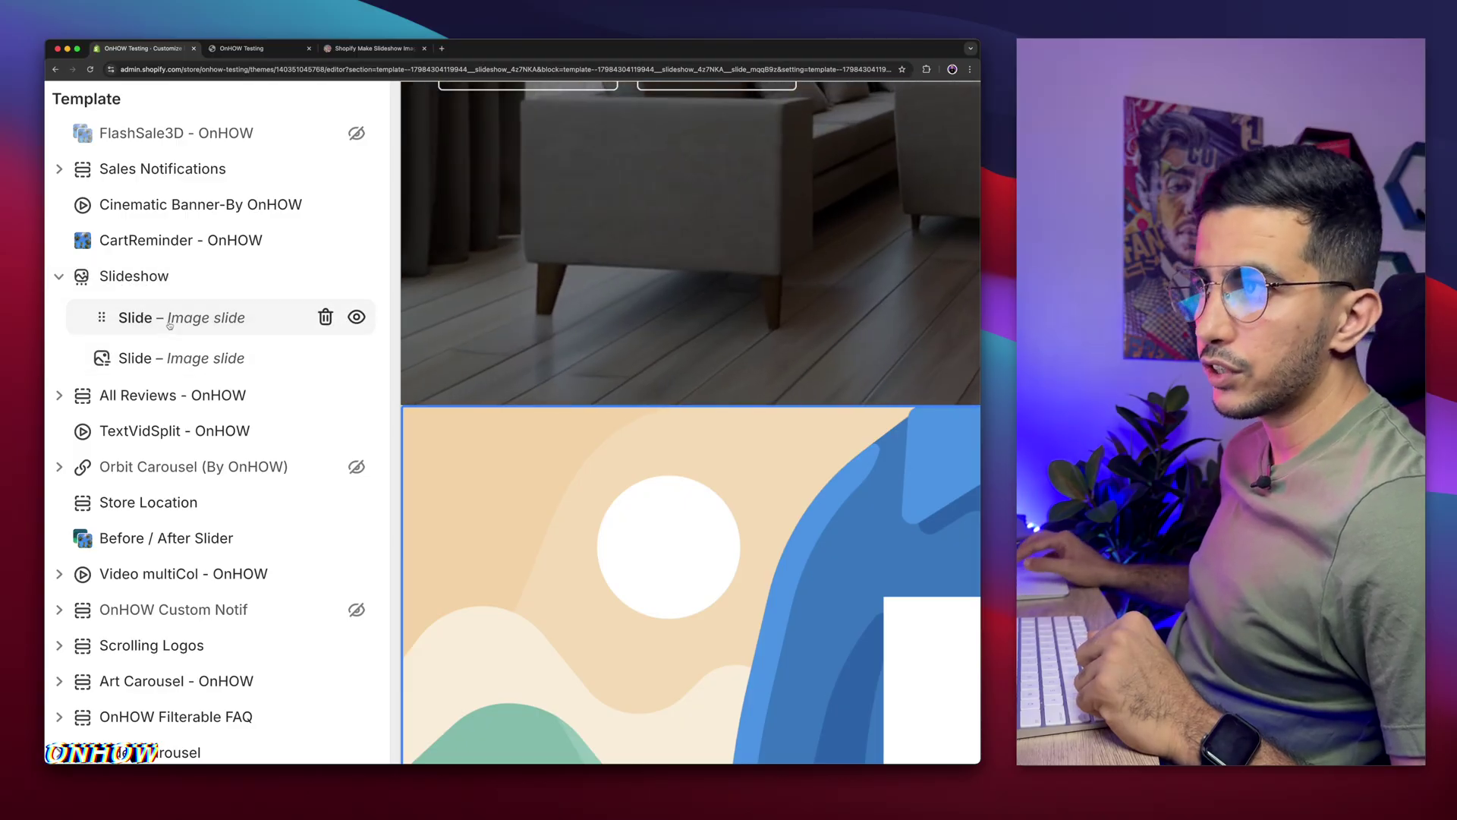
{"action": "left_click", "coordinate": [170, 324]}
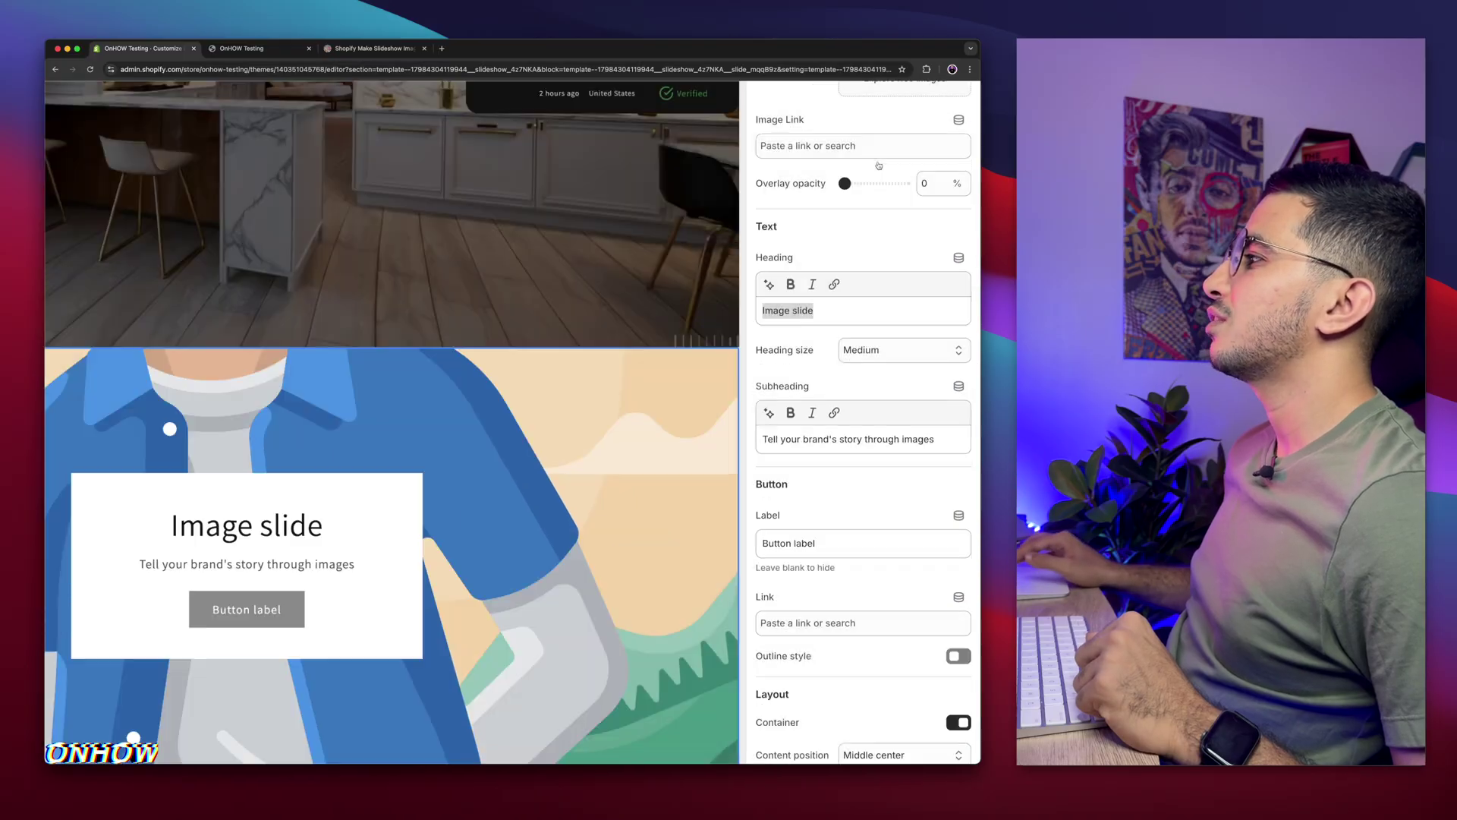
- Set the first slide's image to the palm-trees photo
{"action": "left_click", "coordinate": [925, 147]}
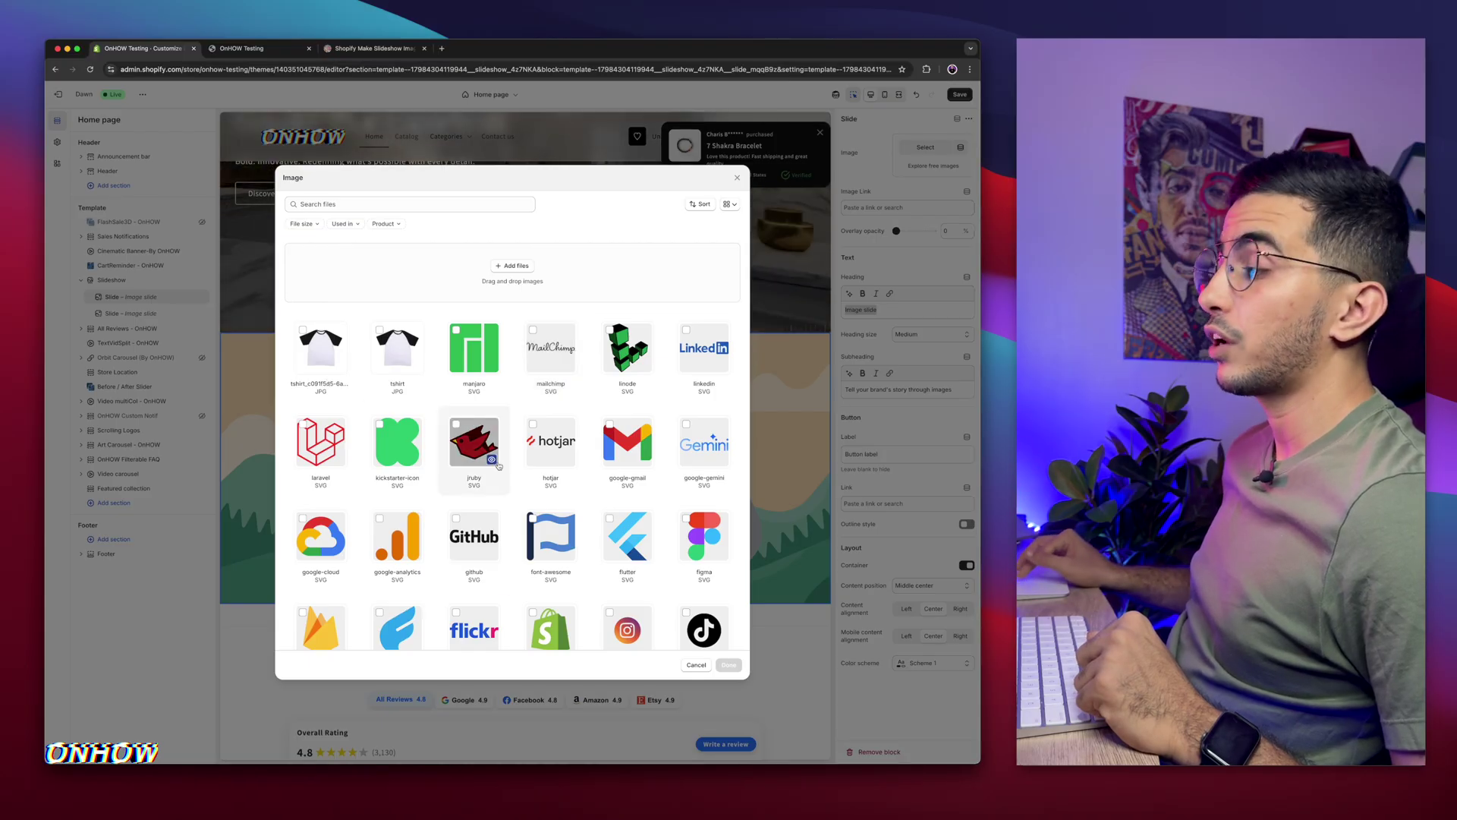
{"action": "scroll", "coordinate": [498, 466], "scroll_direction": "down", "scroll_amount": 6}
{"action": "left_click", "coordinate": [703, 464]}
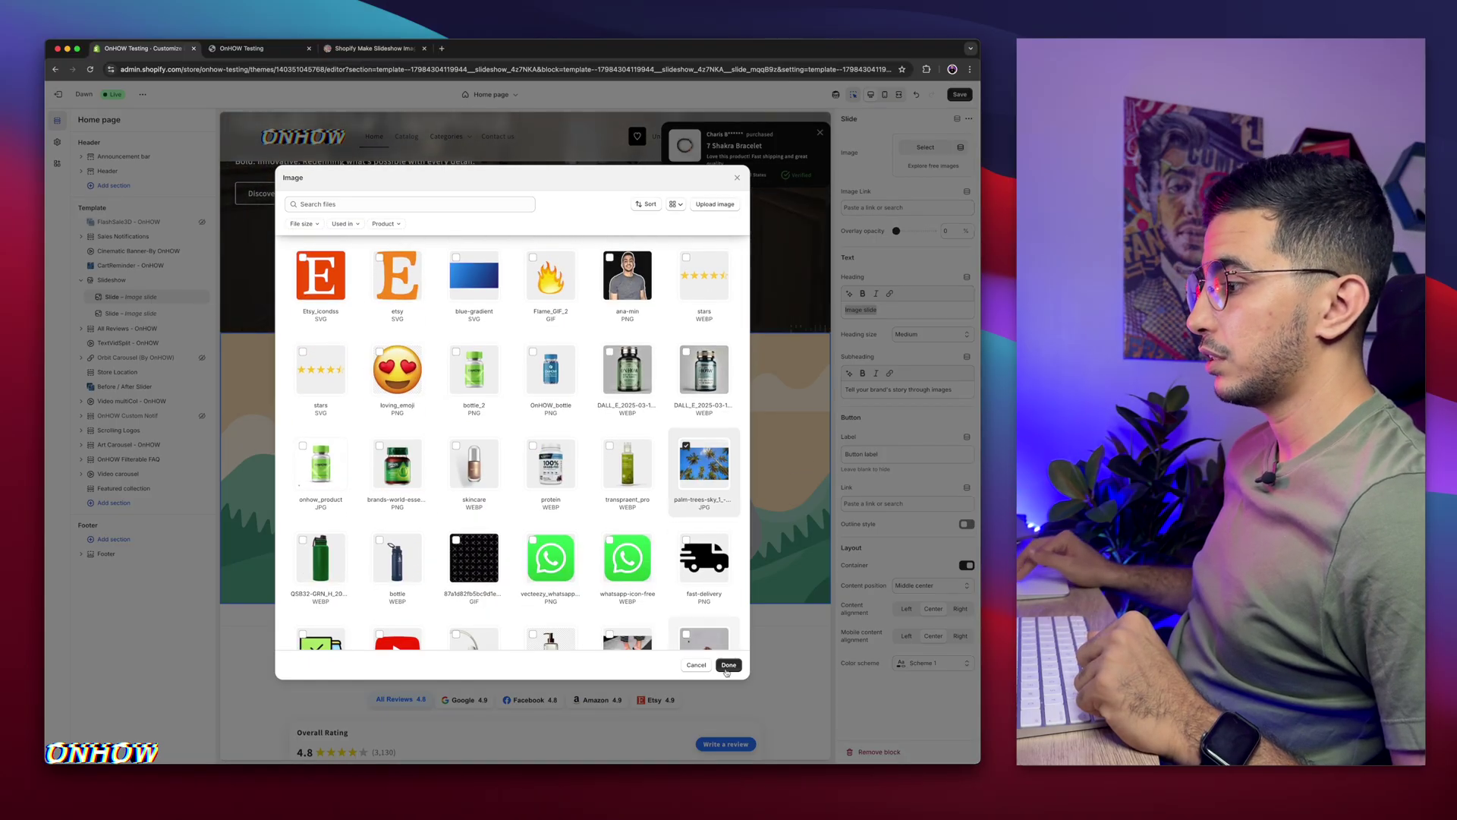
{"action": "left_click", "coordinate": [728, 665]}
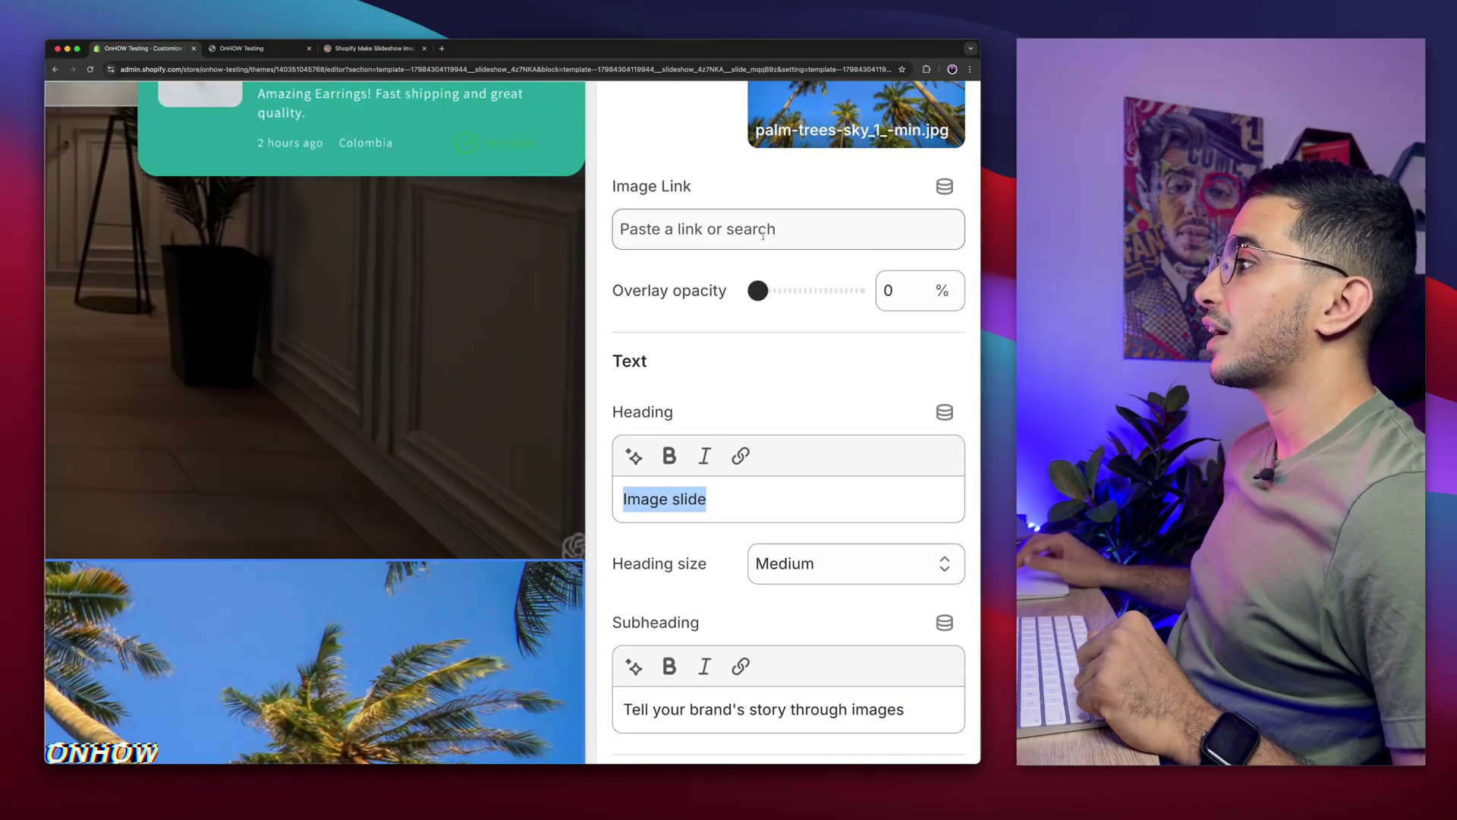
- Link the slide image to the Wishlist page and save the changes
{"action": "left_click", "coordinate": [763, 235]}
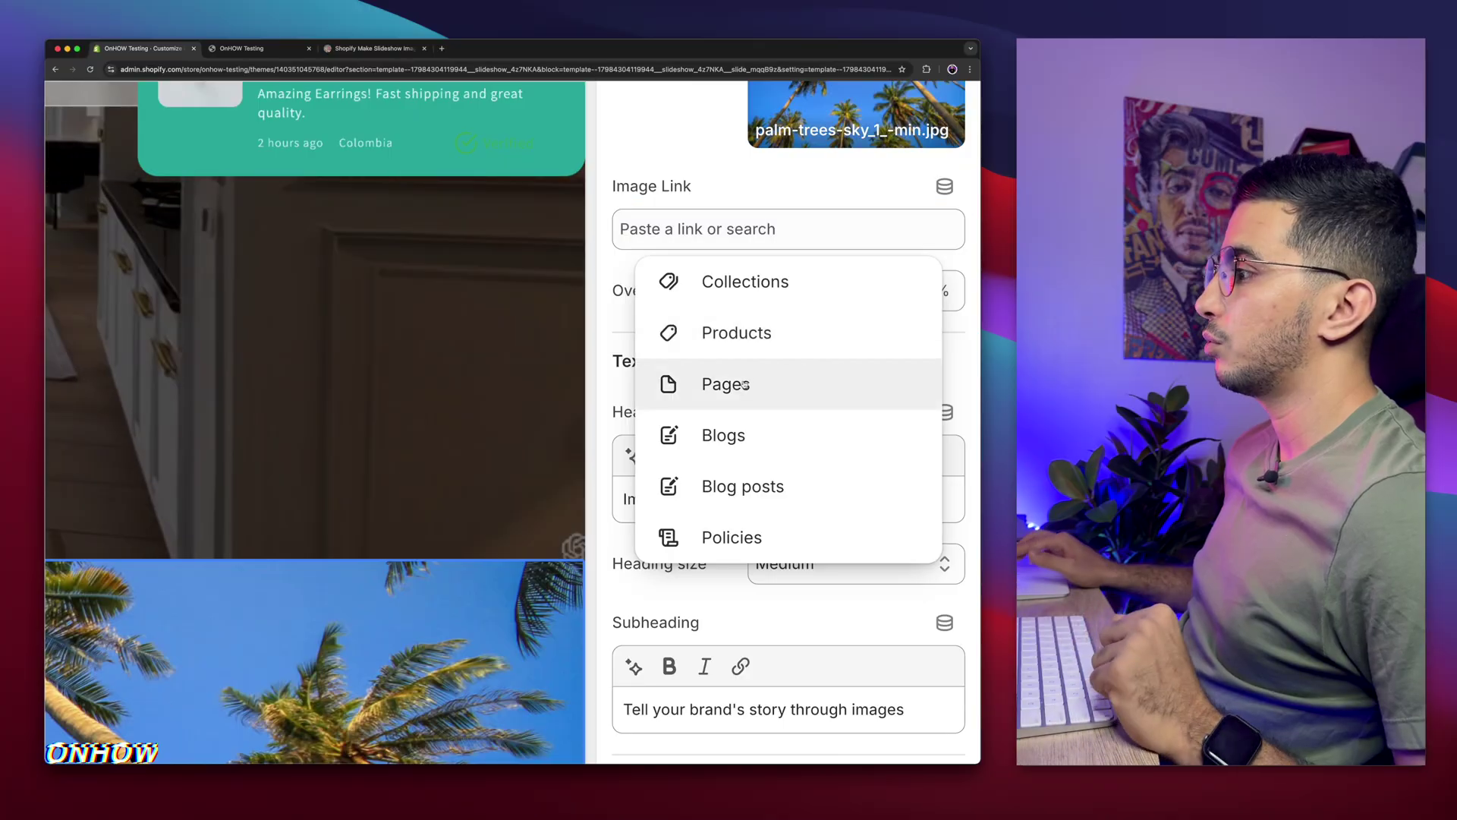
{"action": "left_click", "coordinate": [745, 385]}
{"action": "left_click", "coordinate": [736, 175]}
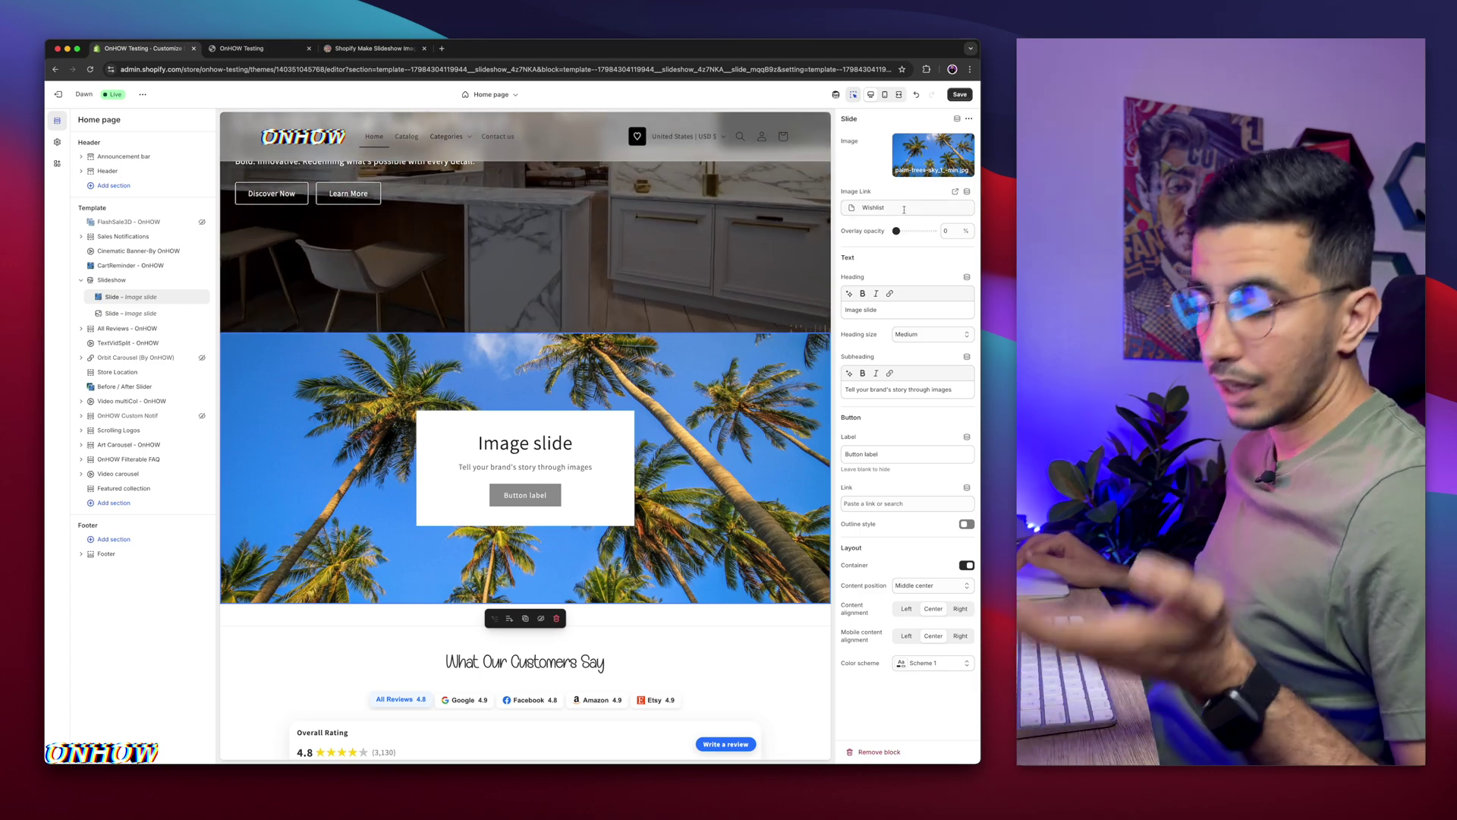
{"action": "left_click", "coordinate": [958, 95]}
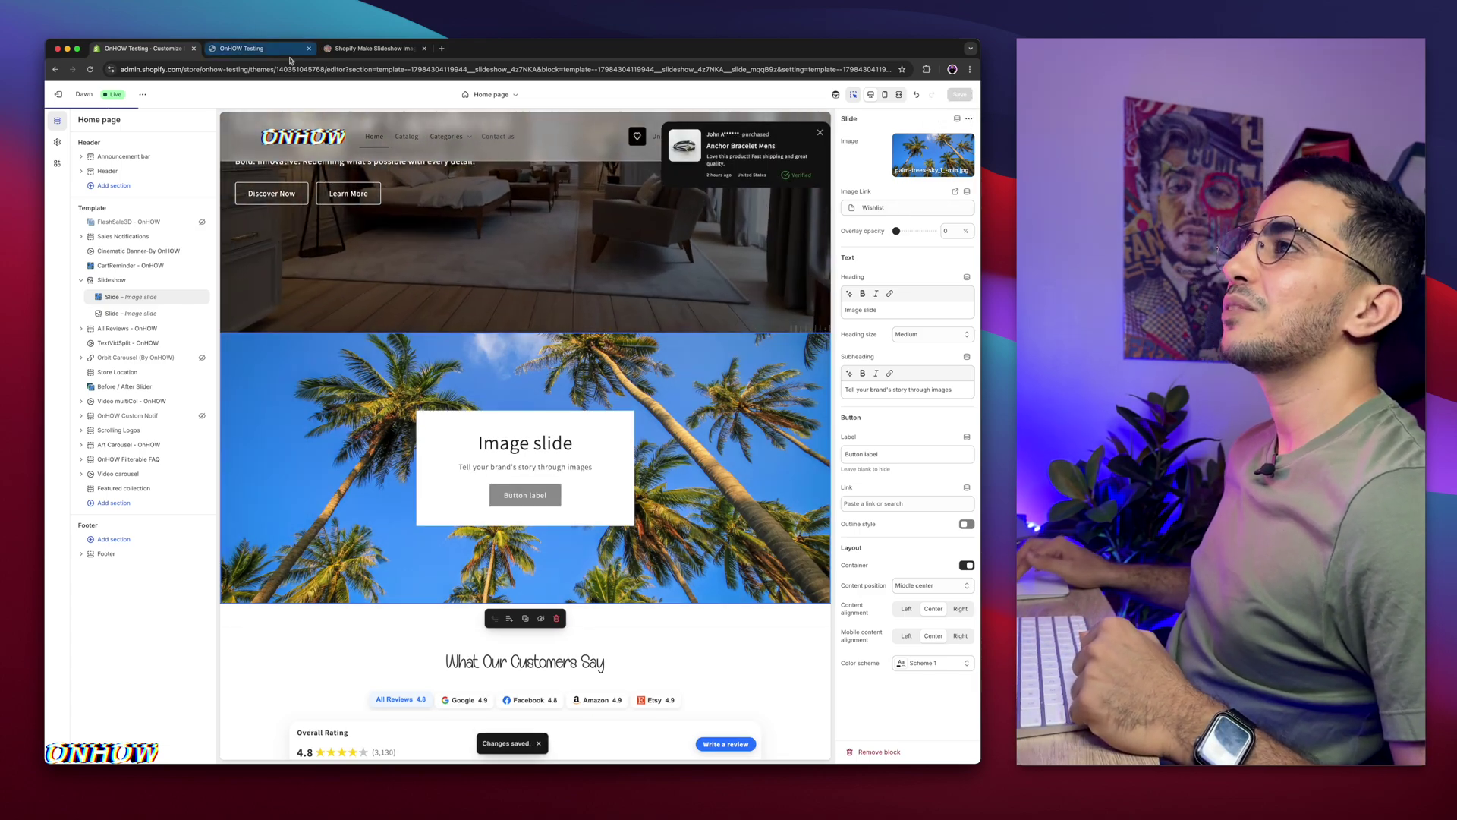
- Reload the storefront tab and scroll down to the updated palm-tree slideshow
{"action": "left_click", "coordinate": [262, 48]}
{"action": "left_click", "coordinate": [275, 68]}
{"action": "key", "text": "Return"}
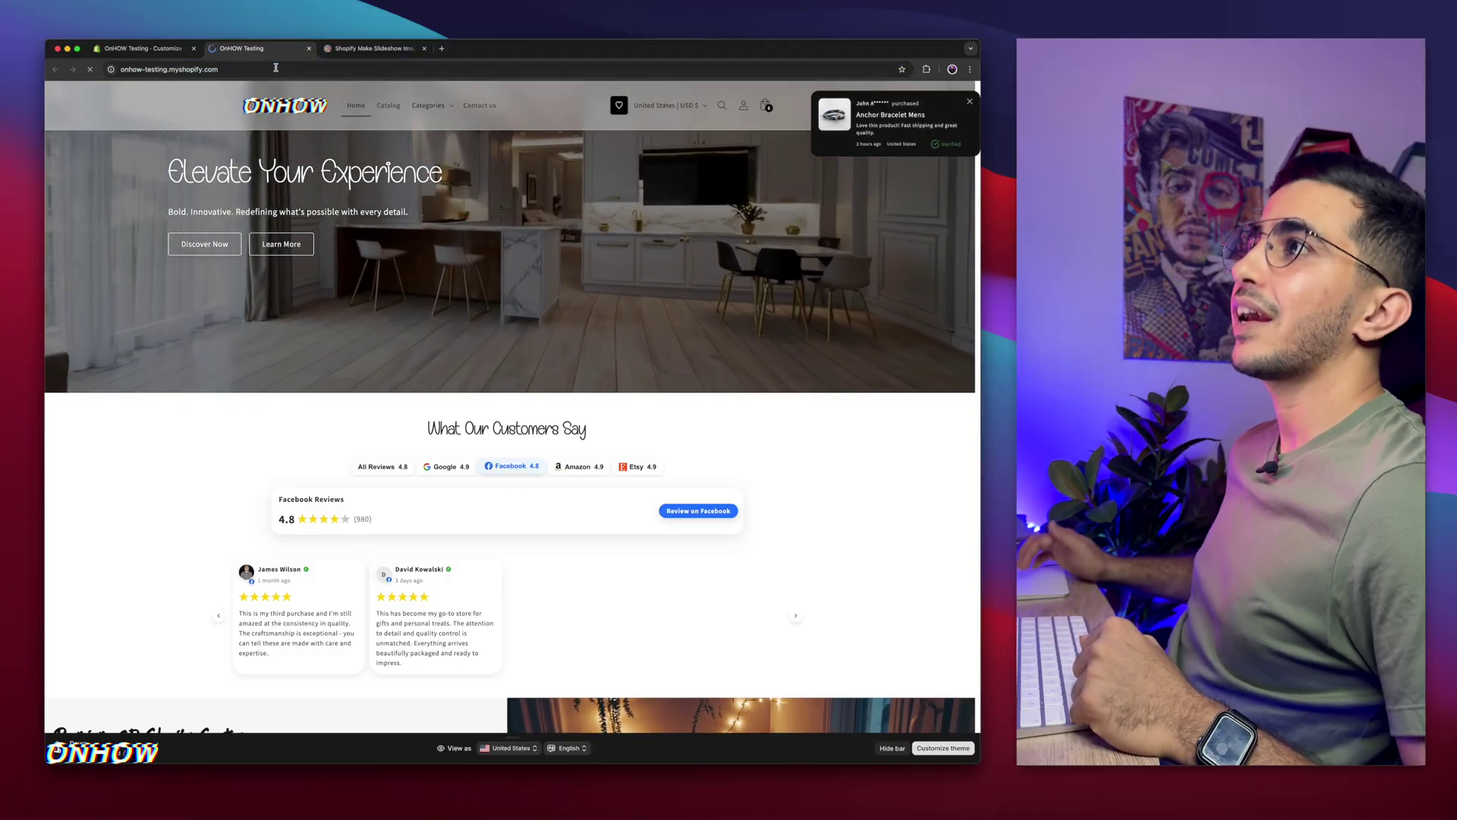
{"action": "scroll", "coordinate": [818, 427], "scroll_direction": "down", "scroll_amount": 3}
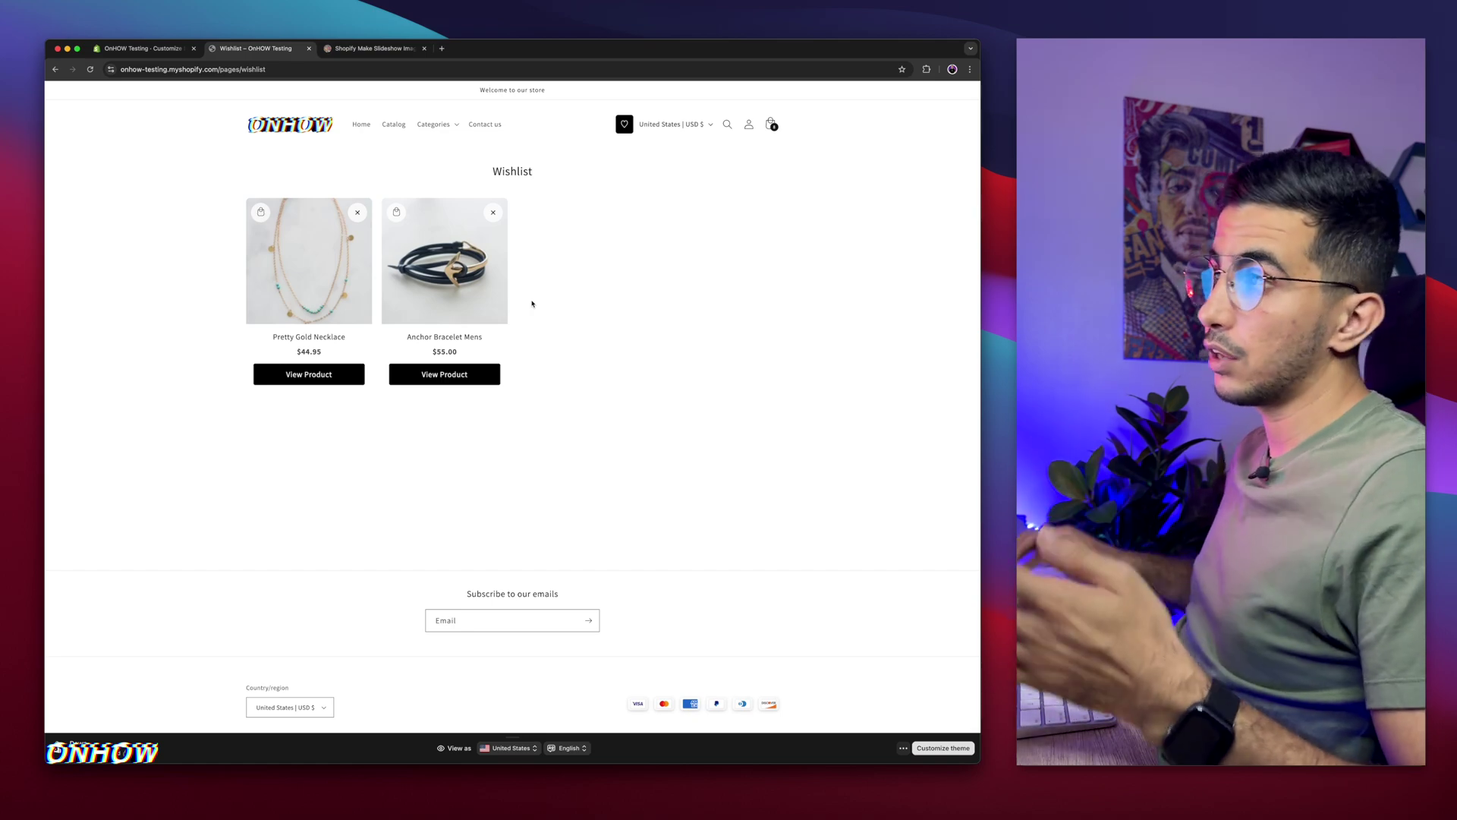
- Exit to the themes list and choose Edit code from the Horizon theme's actions menu
{"action": "left_click", "coordinate": [126, 48]}
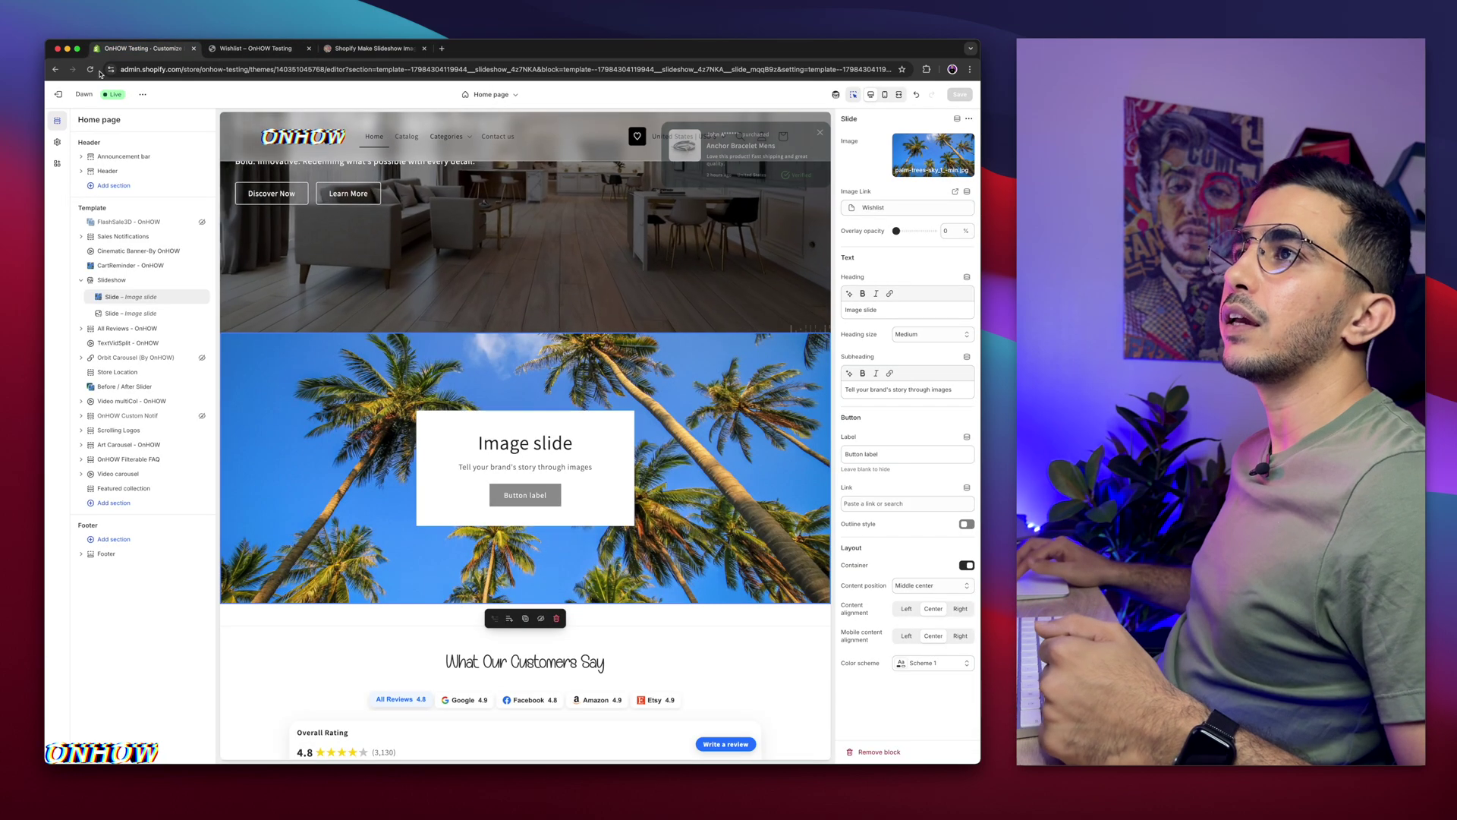
{"action": "left_click", "coordinate": [58, 94]}
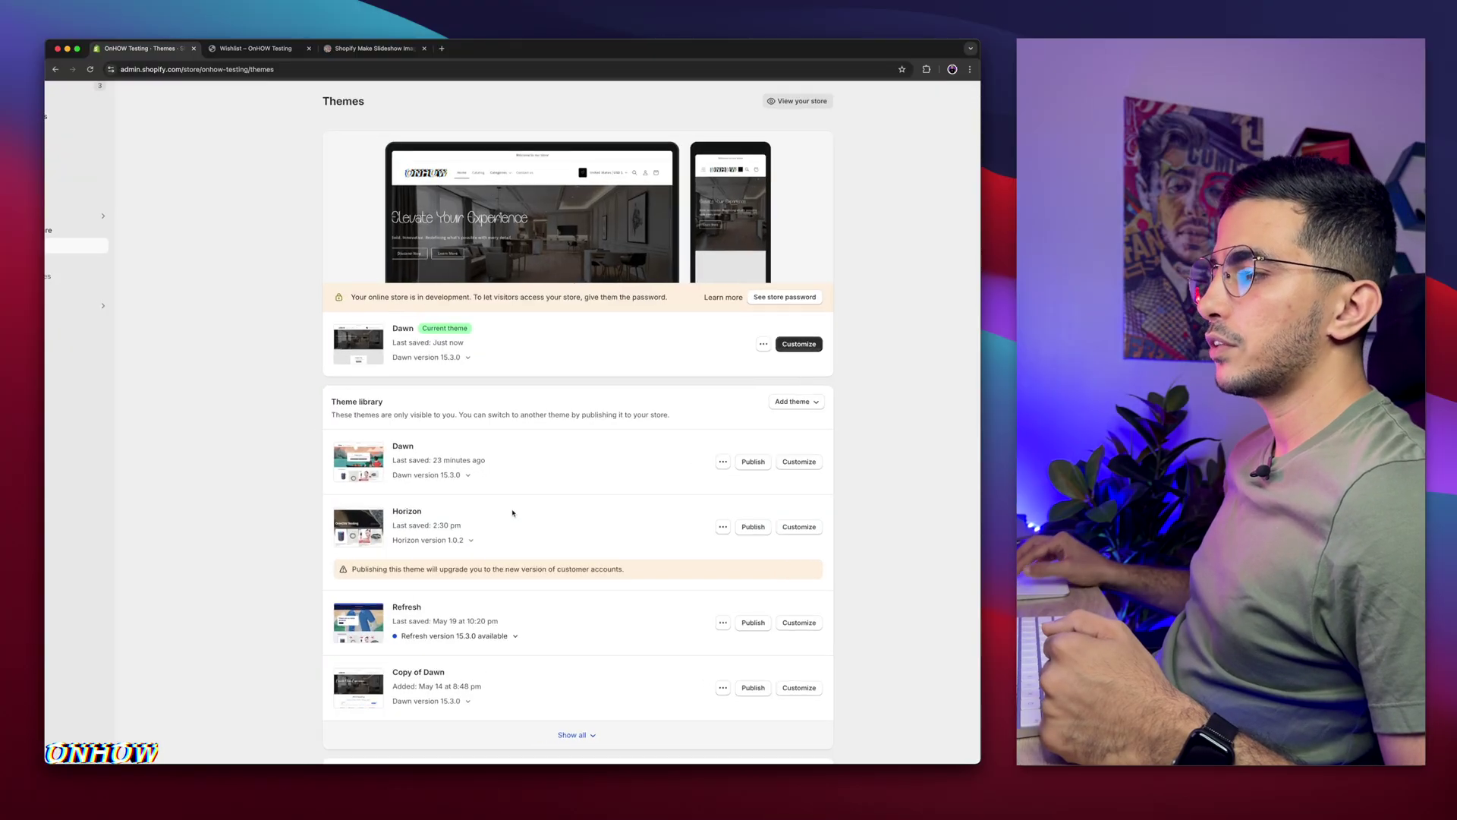
{"action": "scroll", "coordinate": [513, 513], "scroll_direction": "up", "scroll_amount": 3}
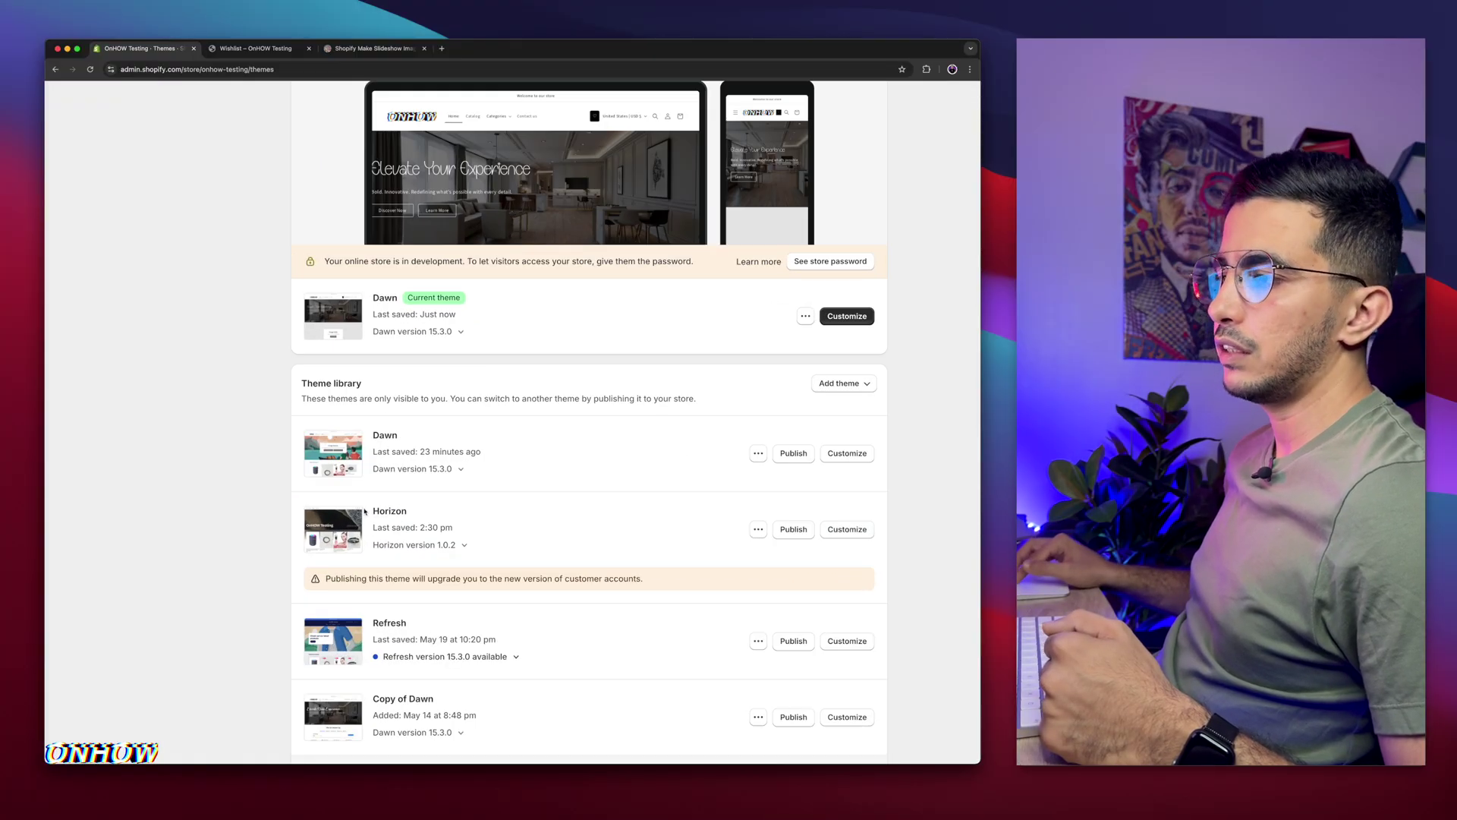
{"action": "left_click", "coordinate": [757, 531]}
{"action": "left_click", "coordinate": [686, 650]}
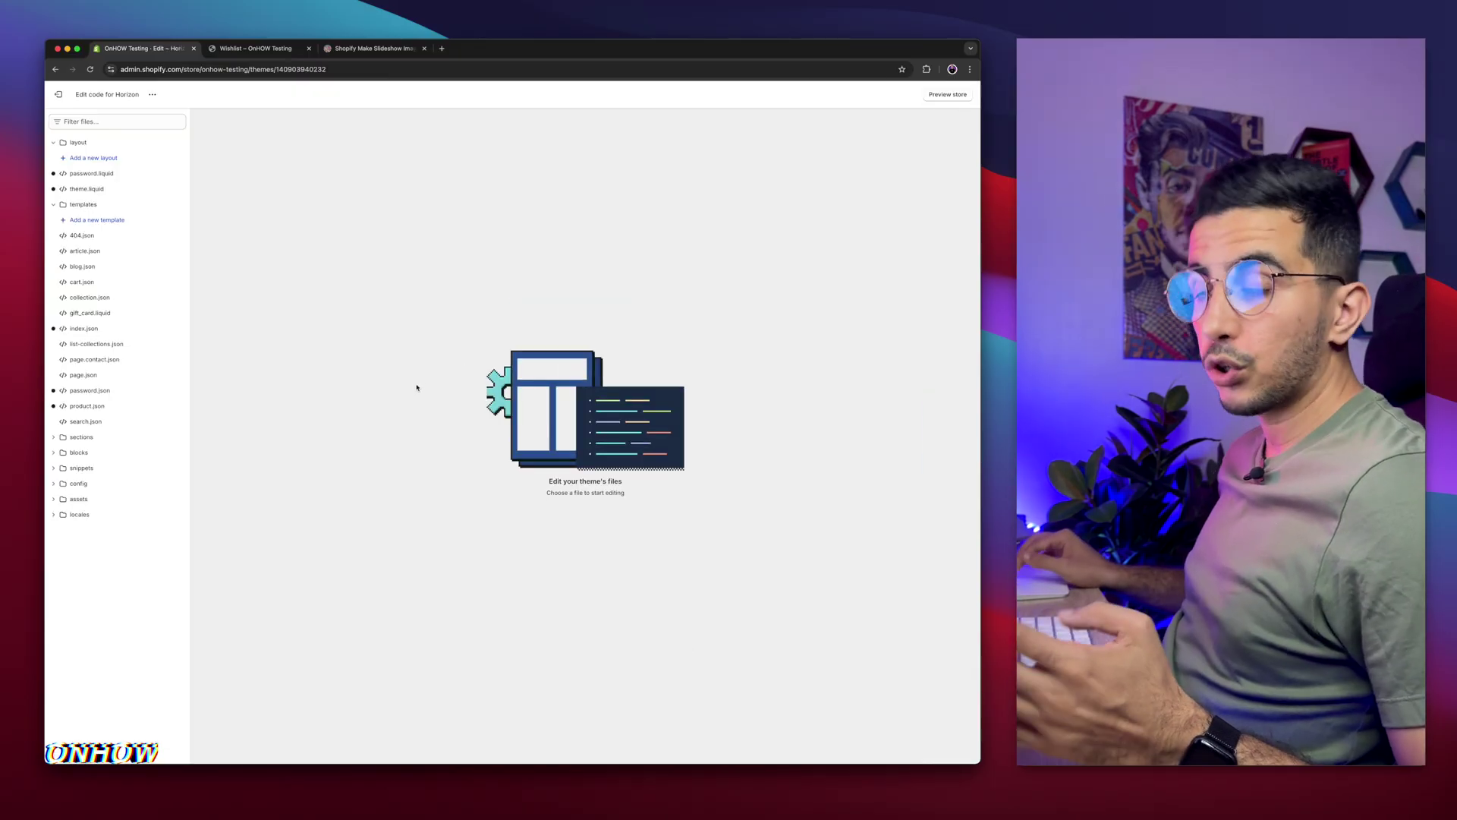
{"action": "scroll", "coordinate": [74, 142], "scroll_direction": "up", "scroll_amount": 3}
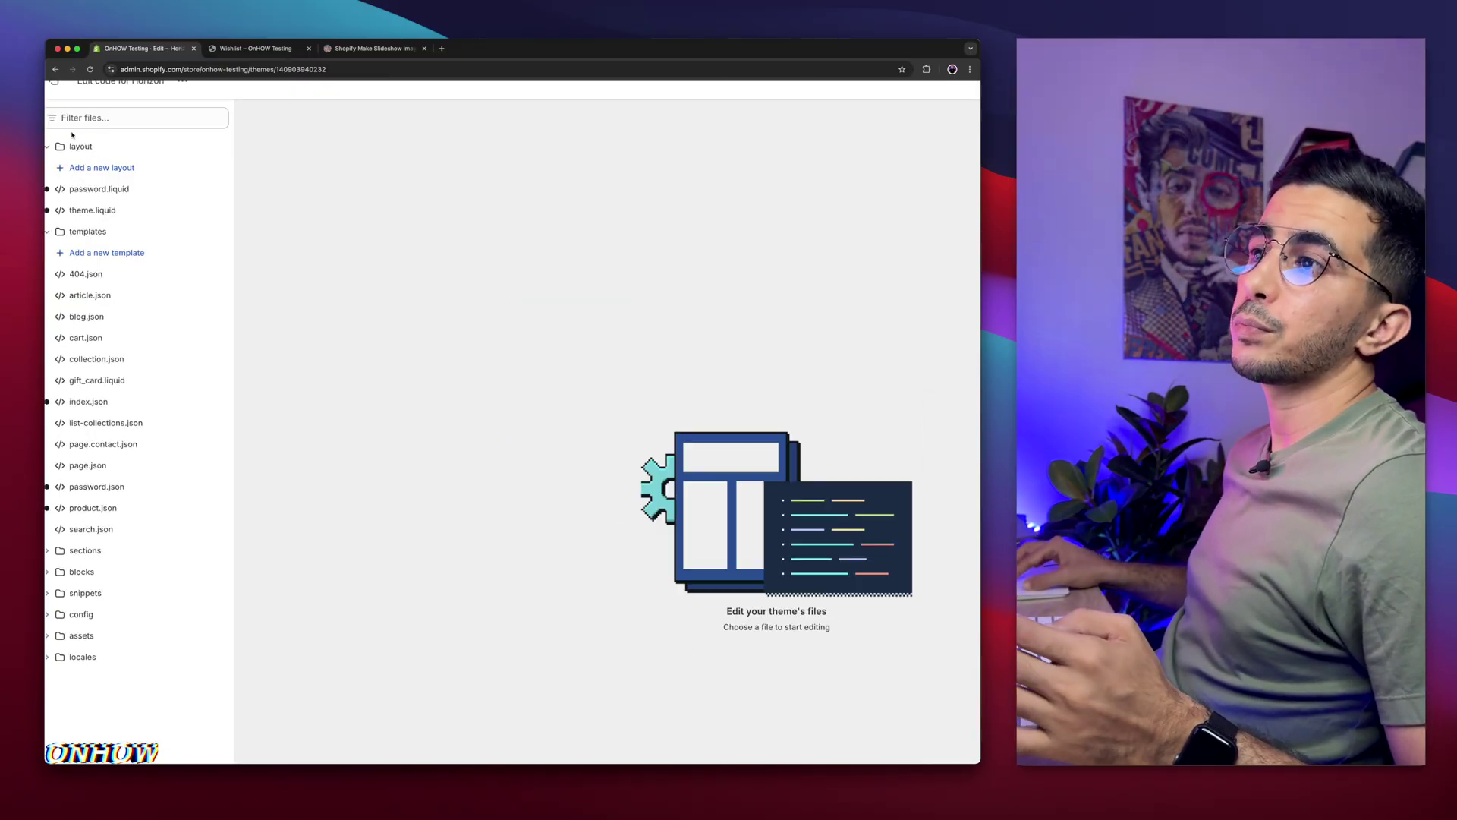
- Filter the theme files by '_sli' and open blocks/_slide.liquid
{"action": "left_click", "coordinate": [112, 113]}
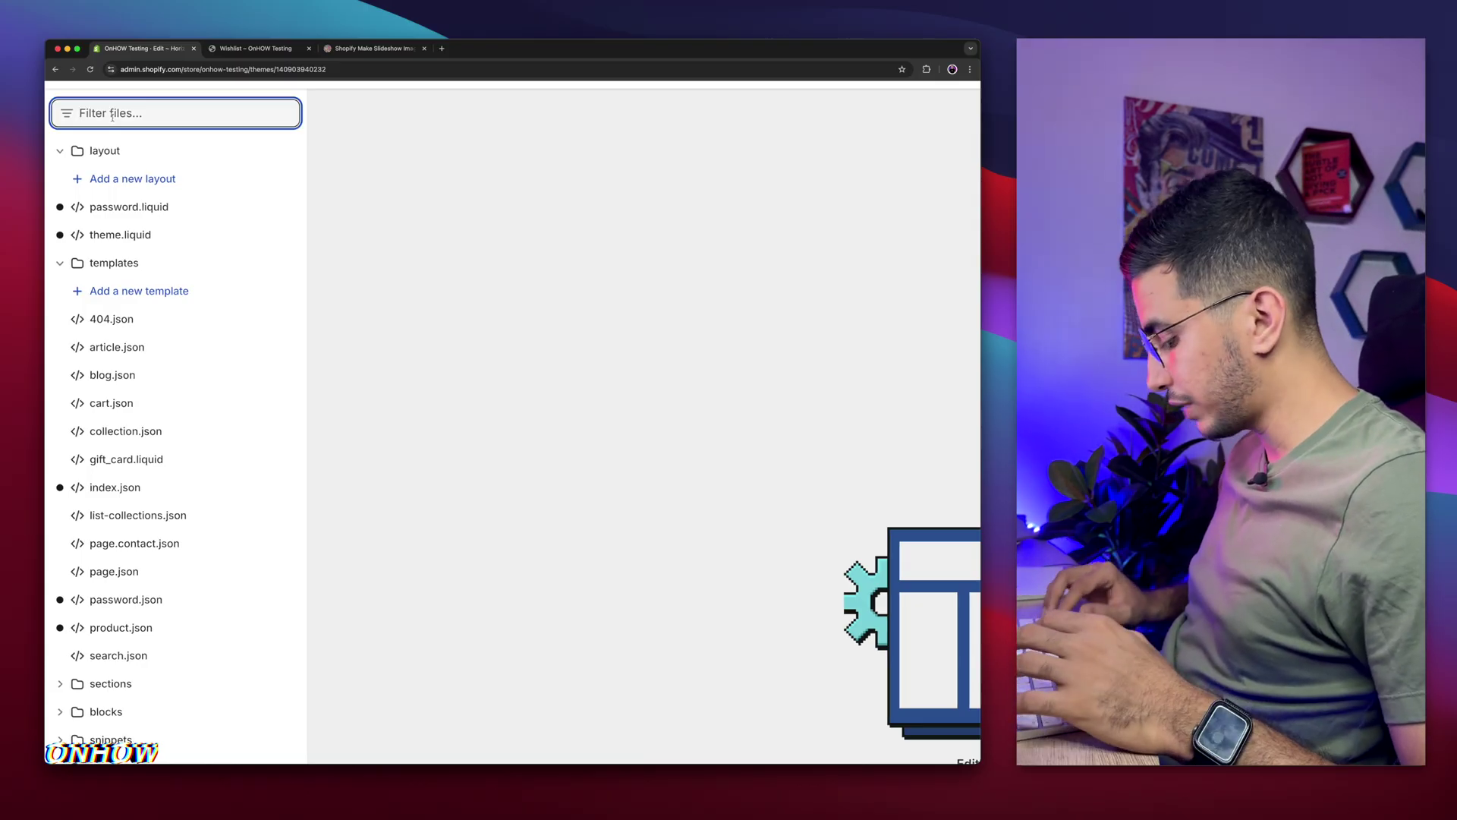
{"action": "type", "text": "_sli"}
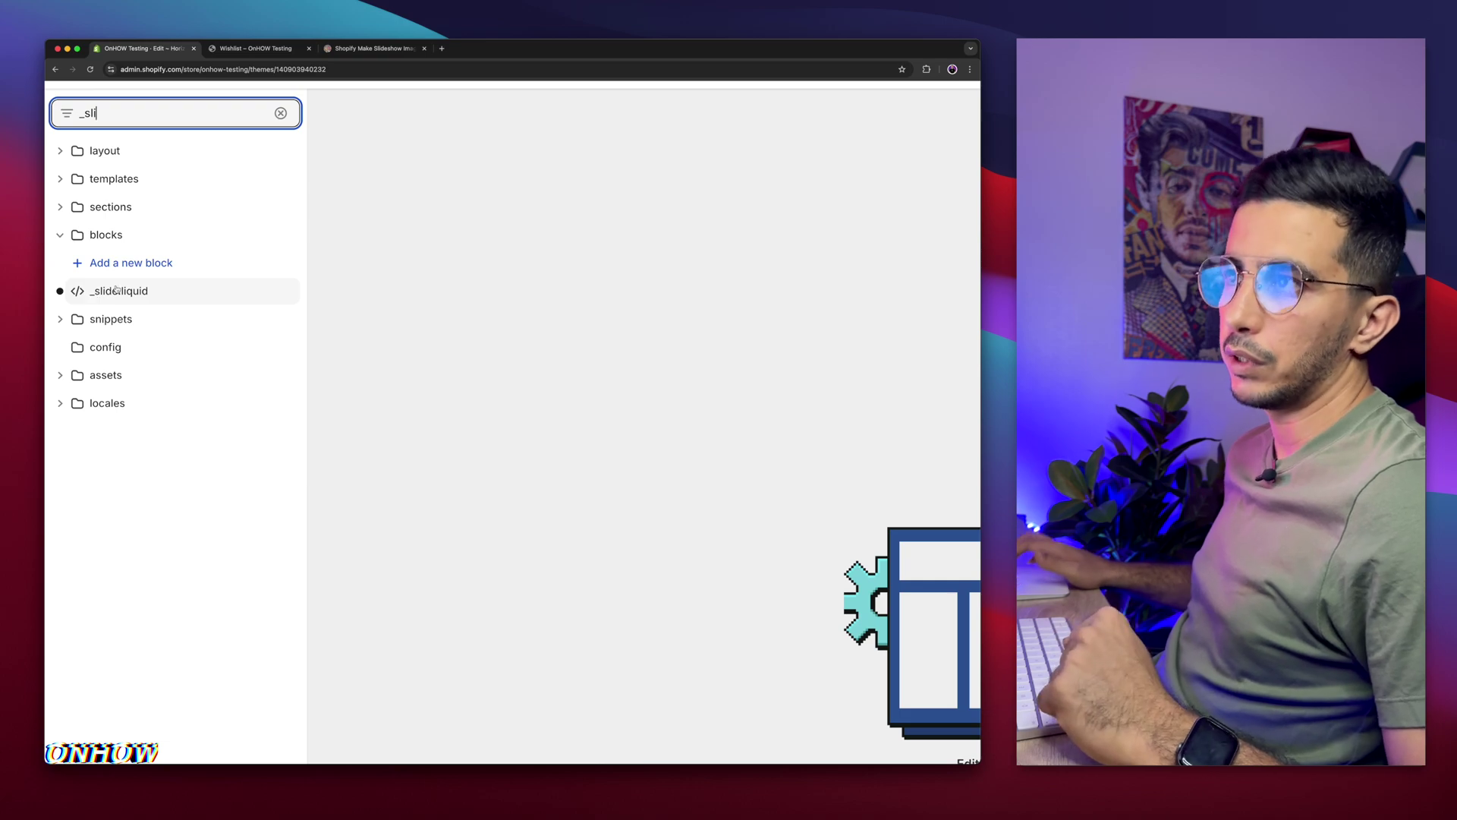
{"action": "left_click", "coordinate": [116, 289]}
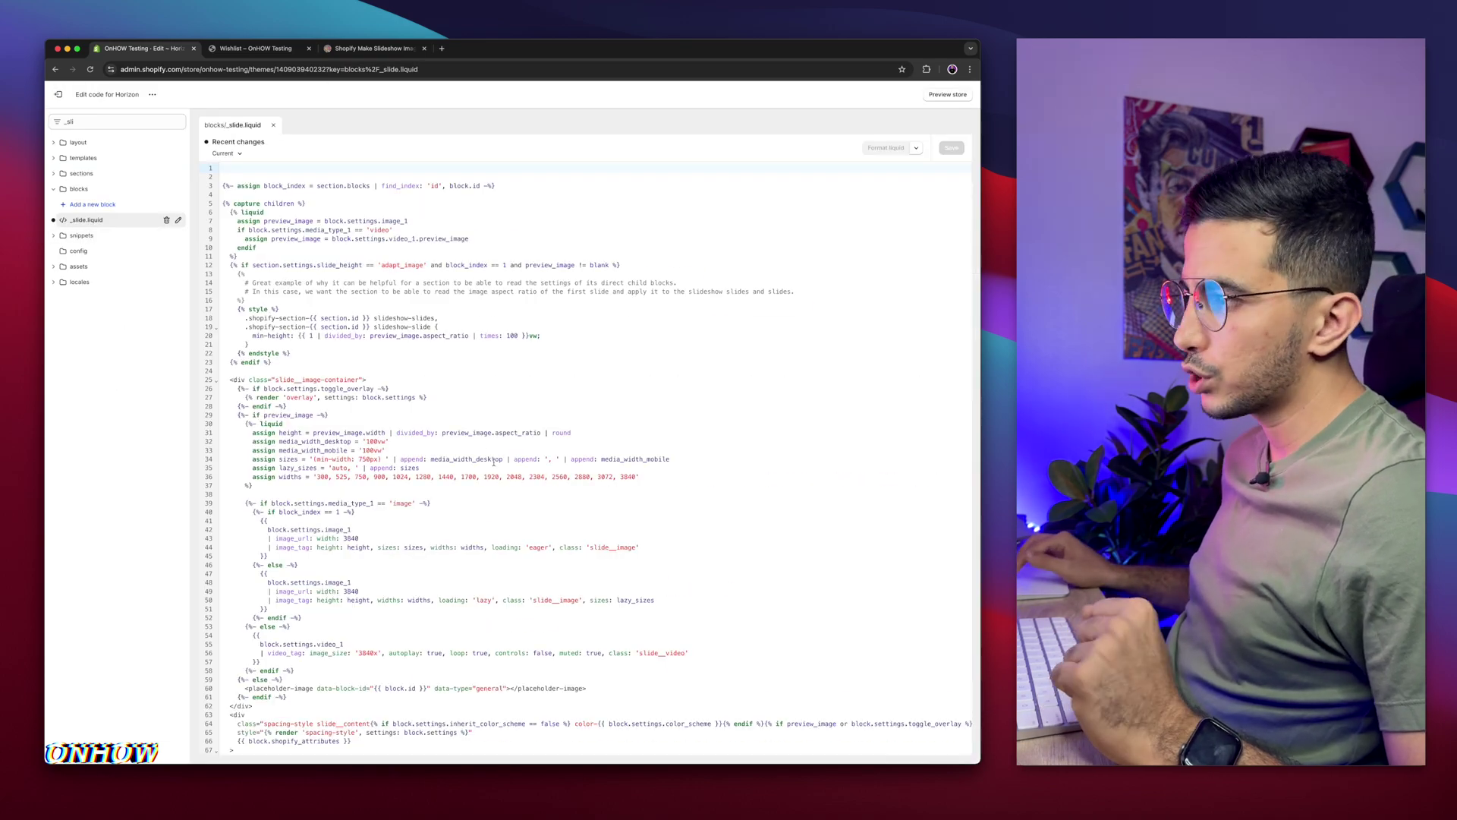
- Find the 'CODE for HORIZON & THE OTHERS' _slide.liquid code on onhow.codes, then return to the code editor
{"action": "left_click", "coordinate": [380, 53]}
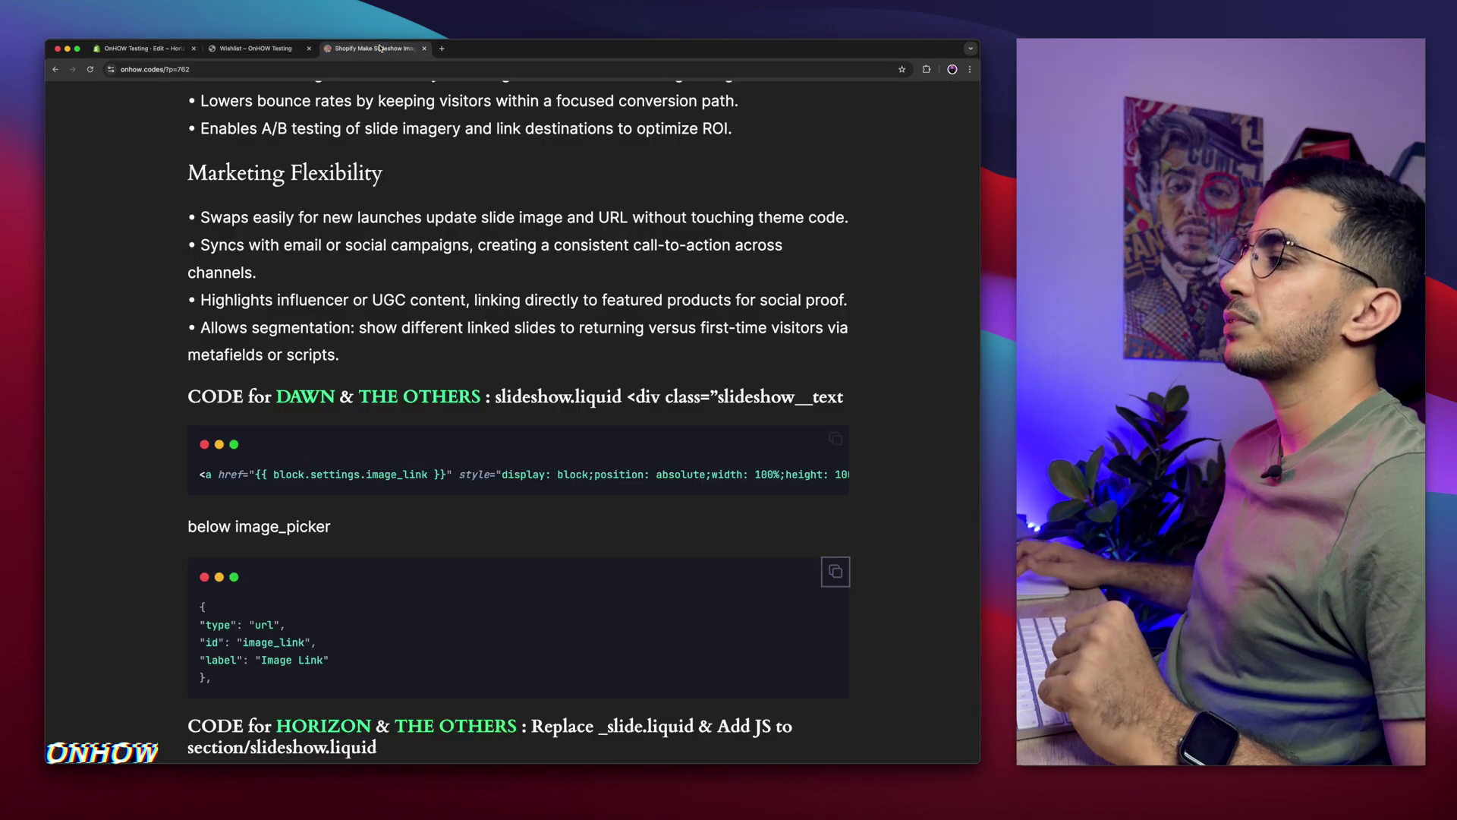
{"action": "scroll", "coordinate": [470, 487], "scroll_direction": "down", "scroll_amount": 5}
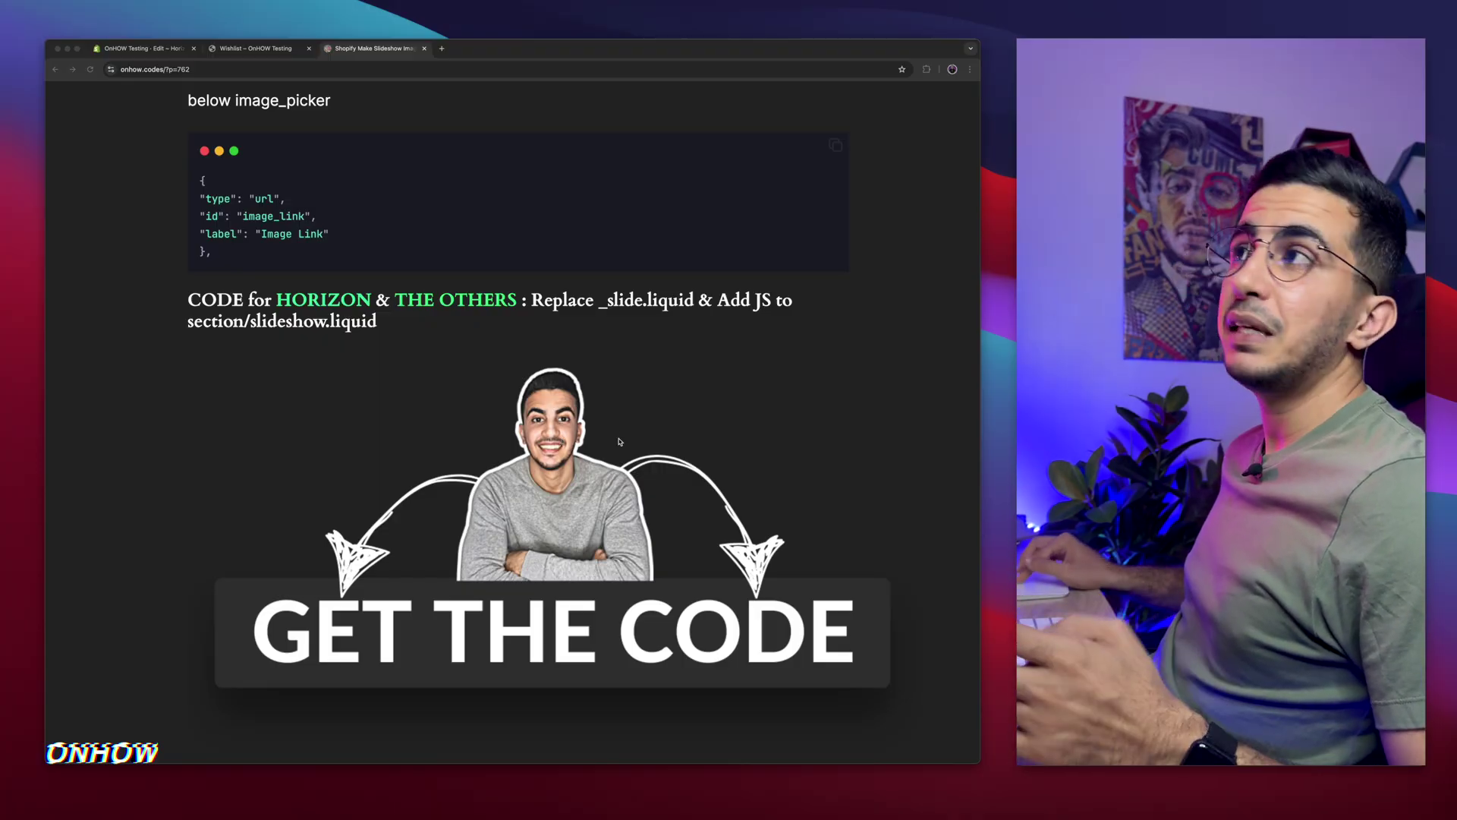
{"action": "left_click", "coordinate": [148, 47]}
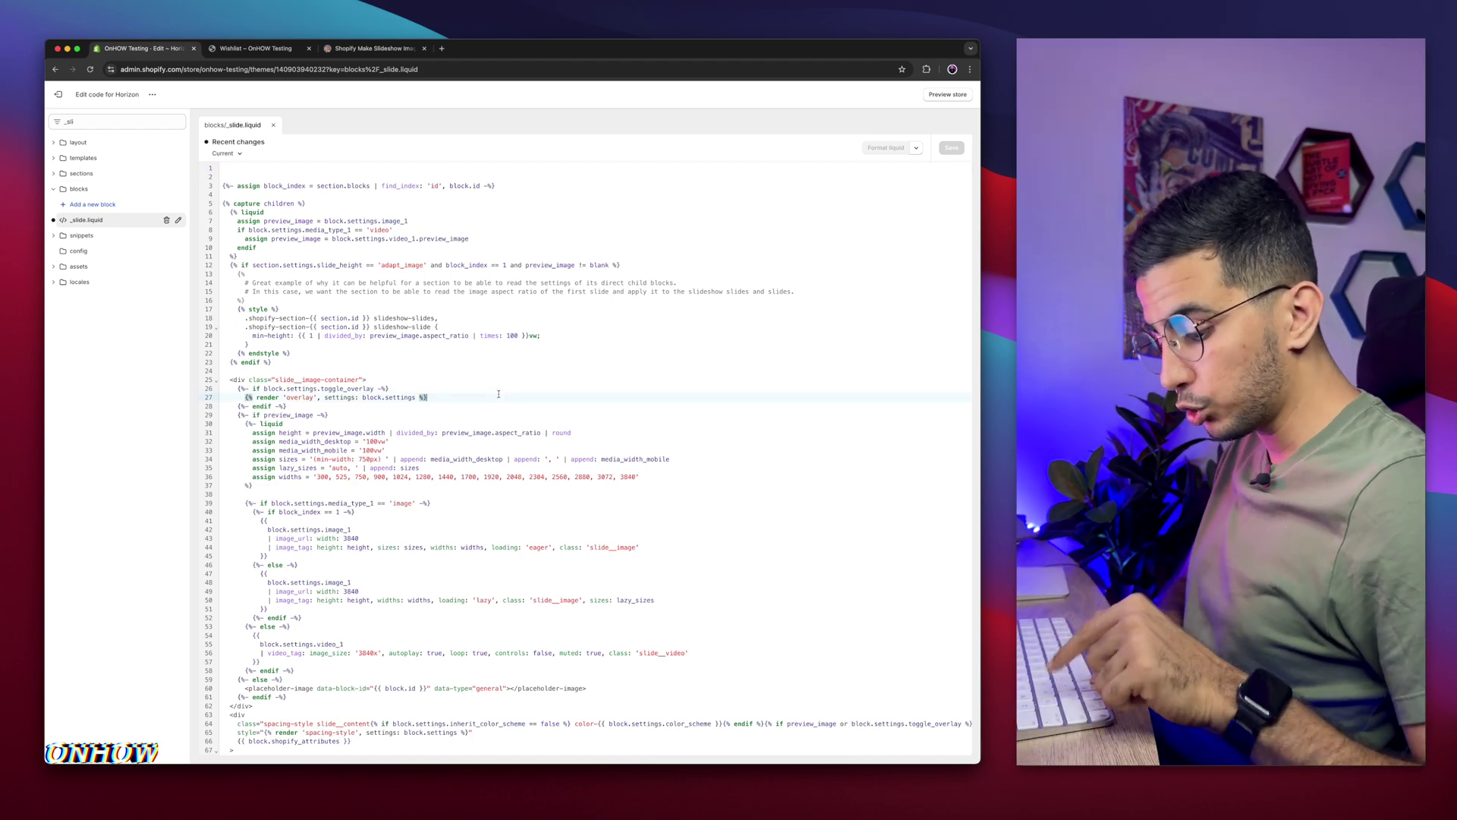
- Replace all of _slide.liquid with the pasted 543-line code and save the file
{"action": "key", "text": "super+a"}
{"action": "key", "text": "BackSpace"}
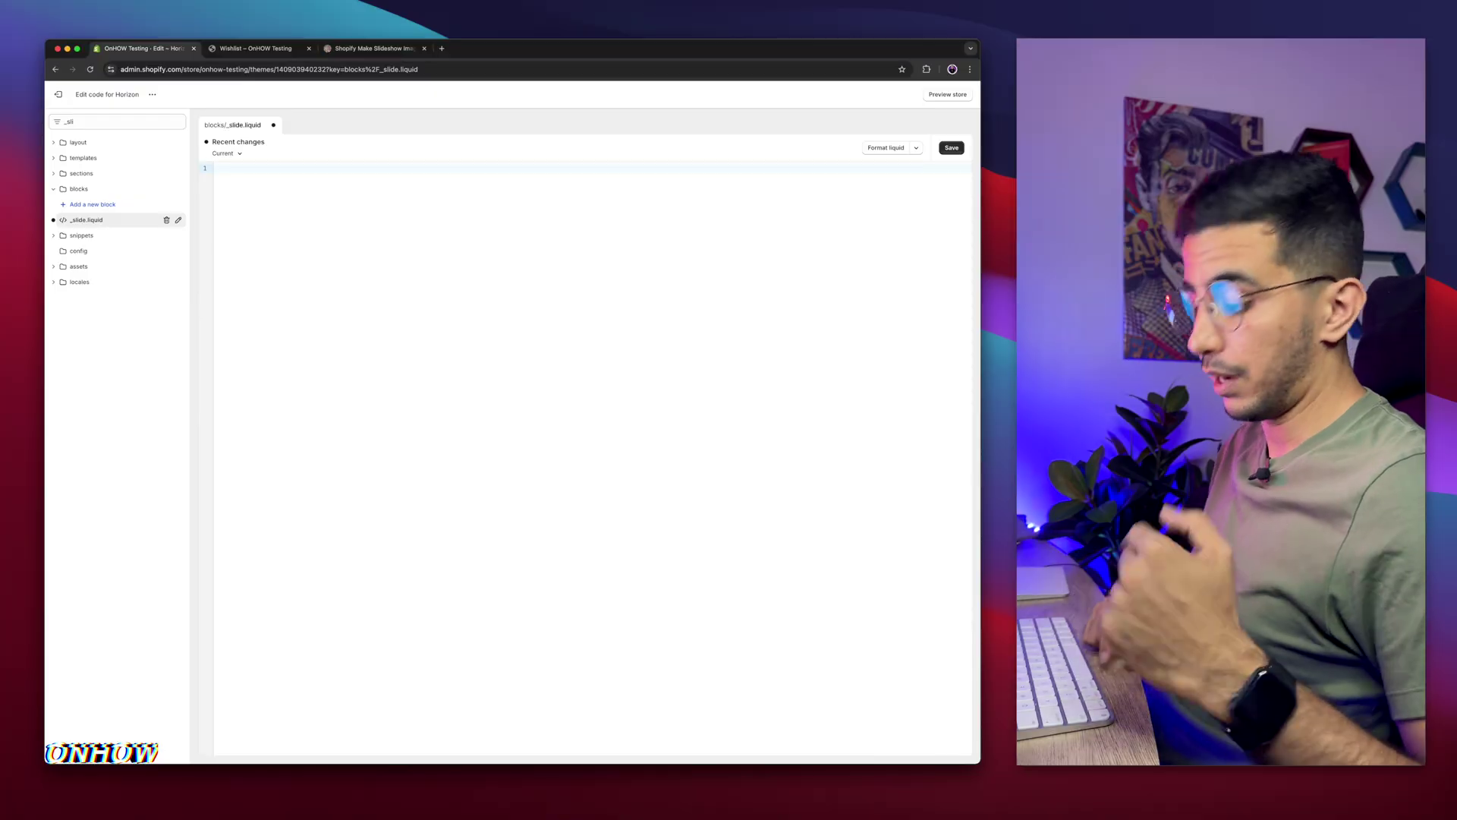
{"action": "key", "text": "super+v"}
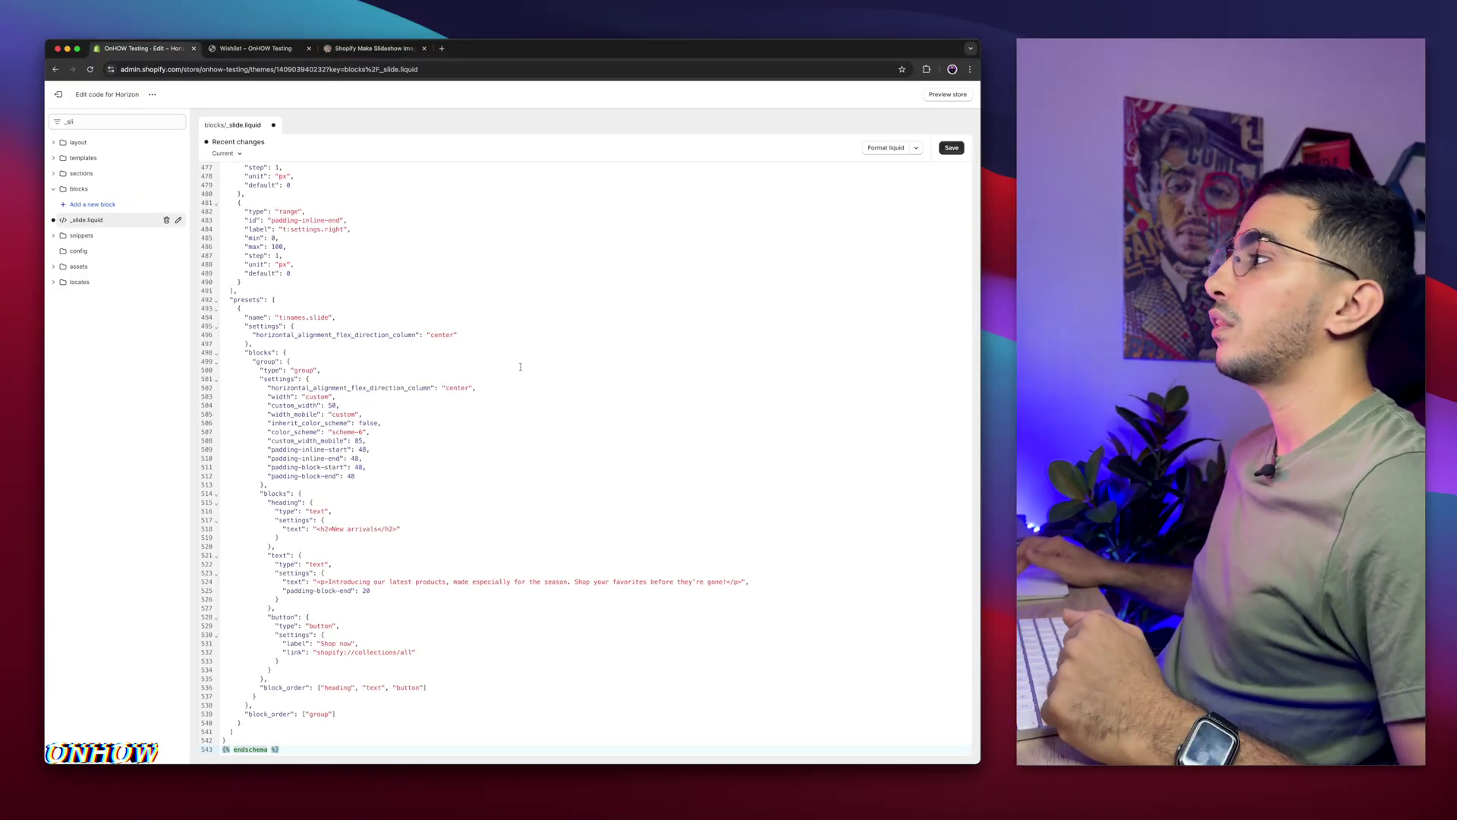
{"action": "left_click", "coordinate": [950, 149]}
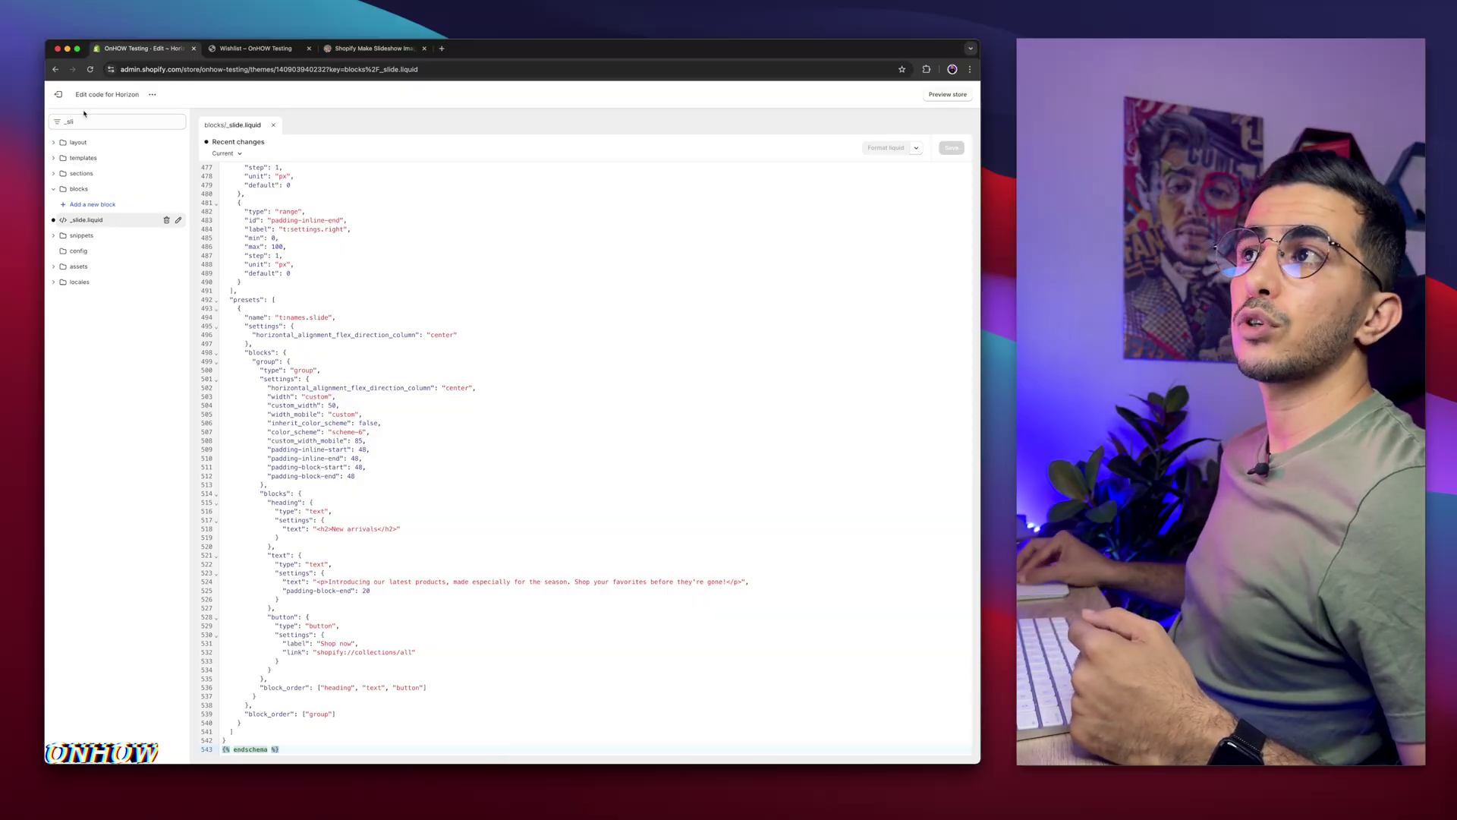
- Search the files for 'slideshow' and open sections/slideshow.liquid
{"action": "double_click", "coordinate": [82, 120]}
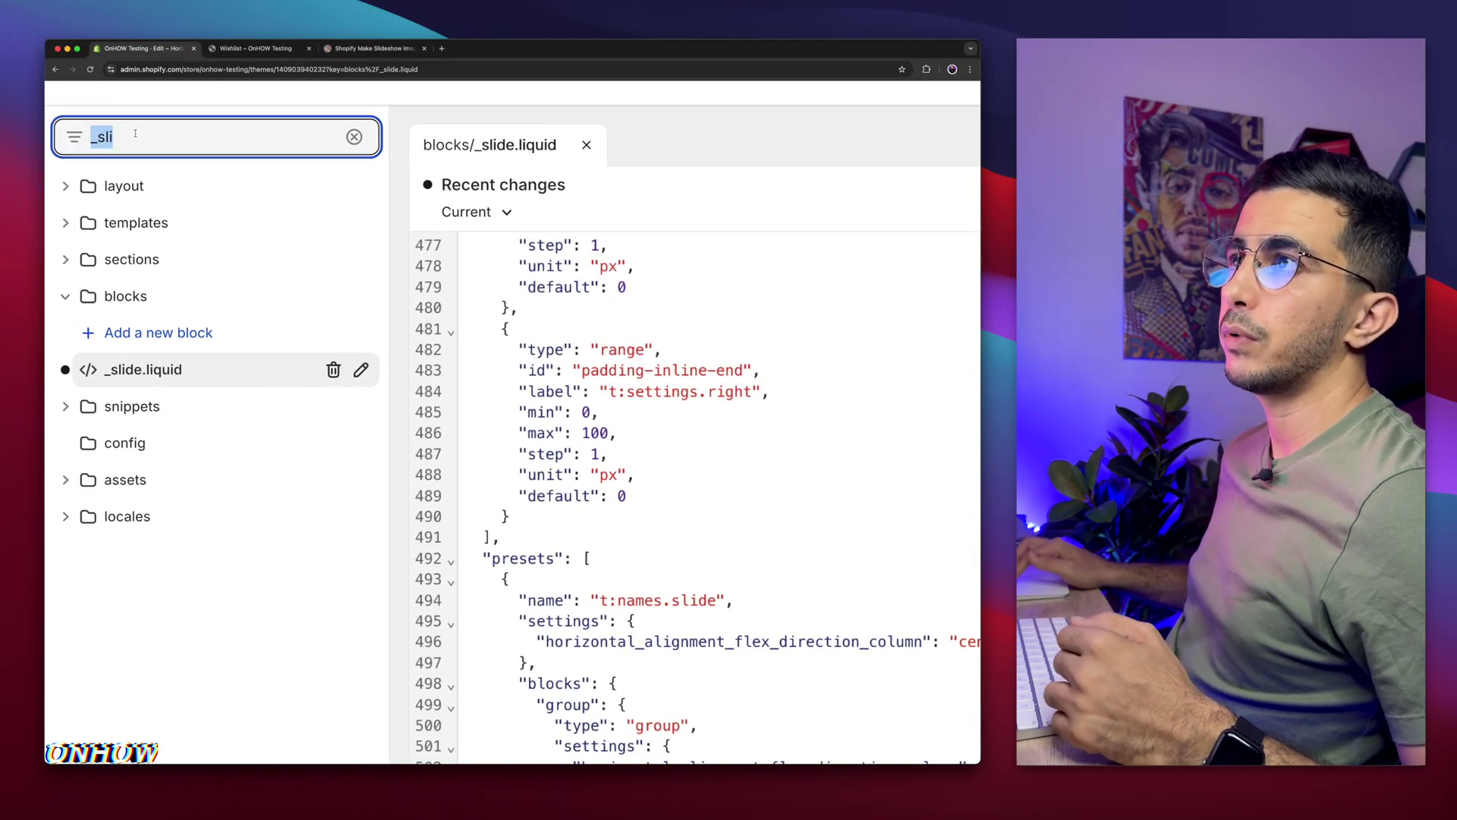
{"action": "type", "text": "slidesho"}
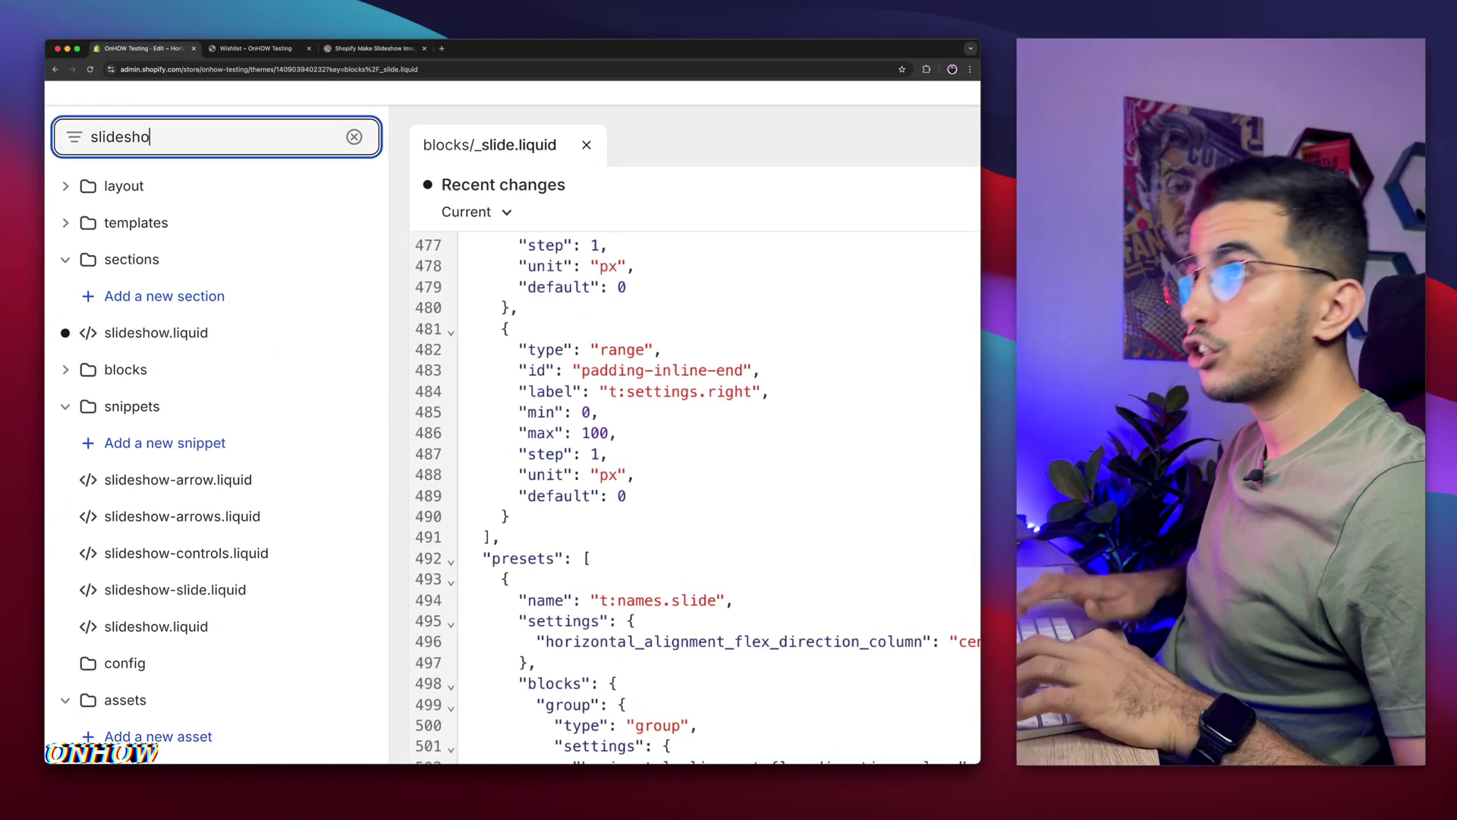
{"action": "type", "text": "w"}
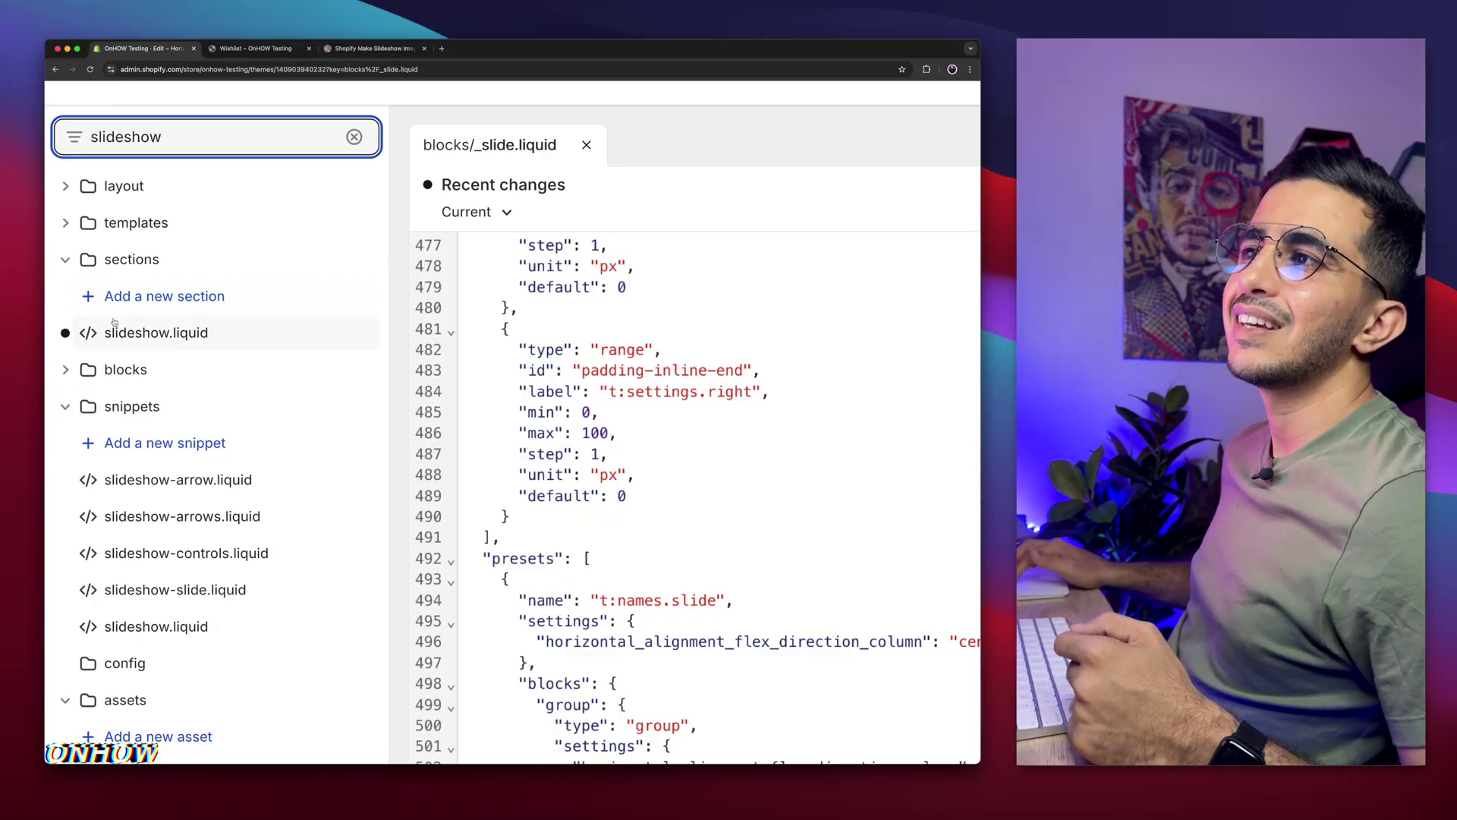
{"action": "left_click", "coordinate": [130, 334]}
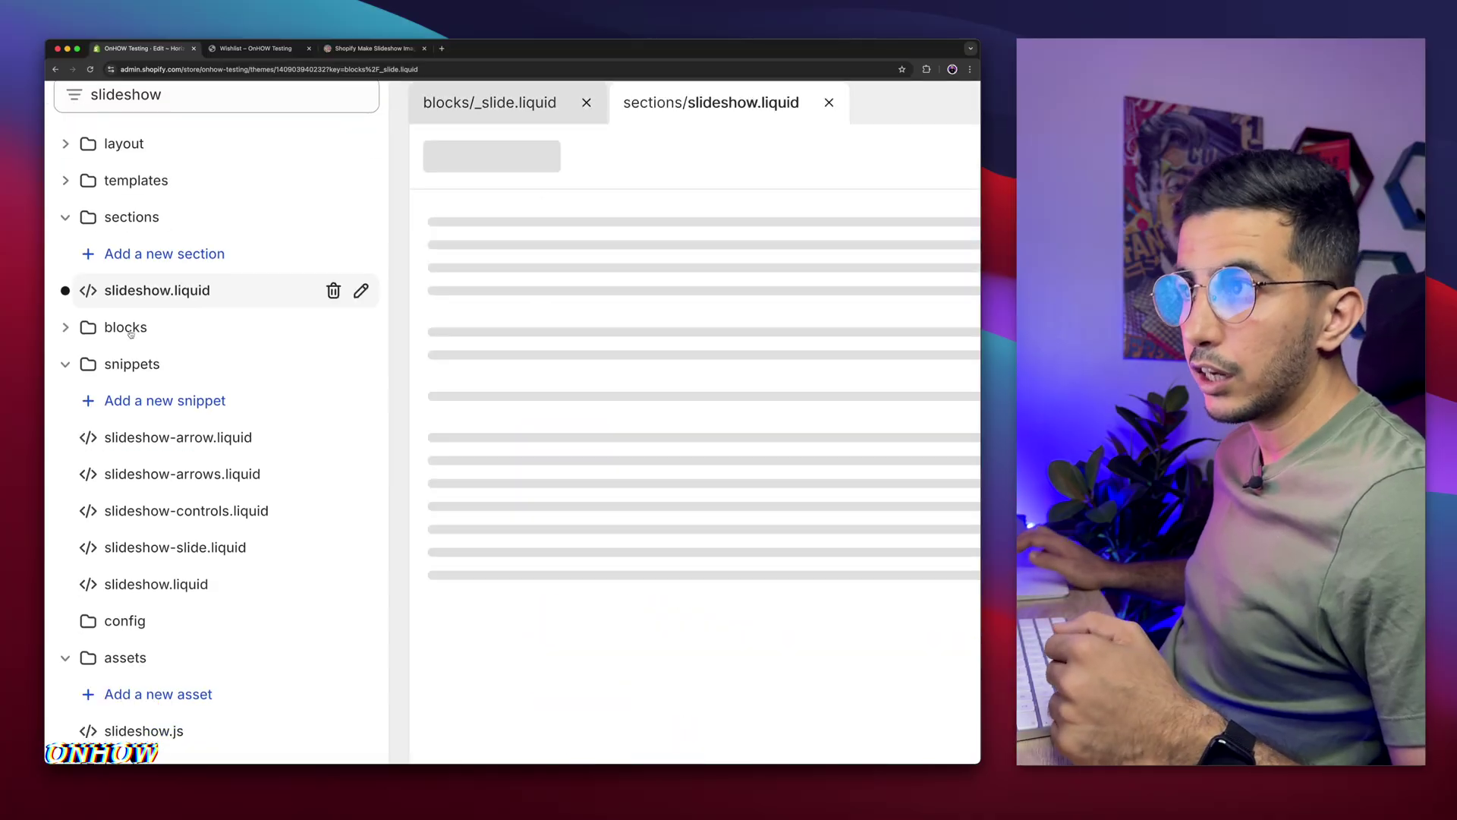
- Paste the slide click-handler script on a new line after the closing div at line 49 and save
{"action": "mouse_move", "coordinate": [574, 468]}
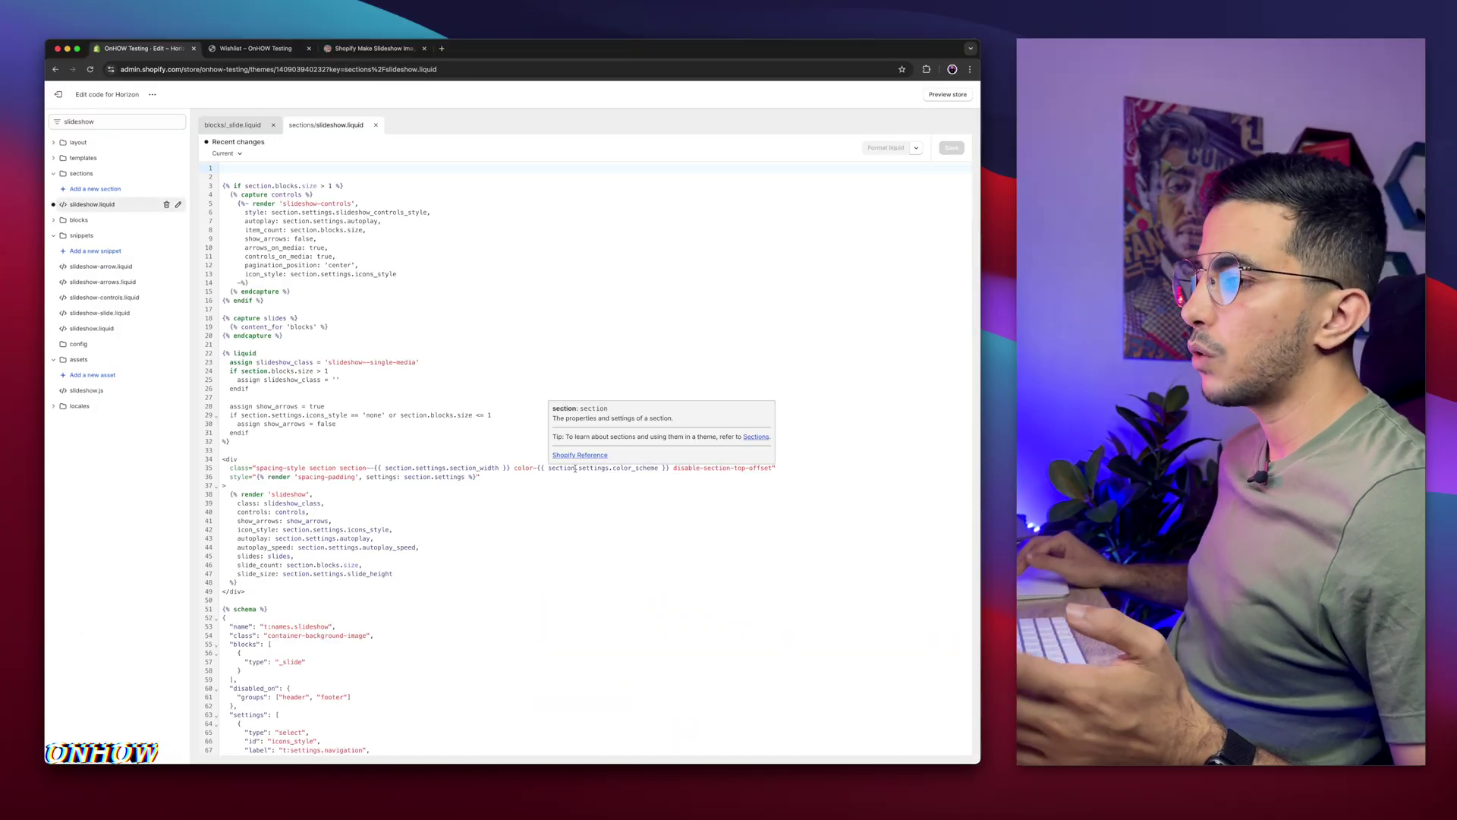
{"action": "scroll", "coordinate": [260, 524], "scroll_direction": "down", "scroll_amount": 3}
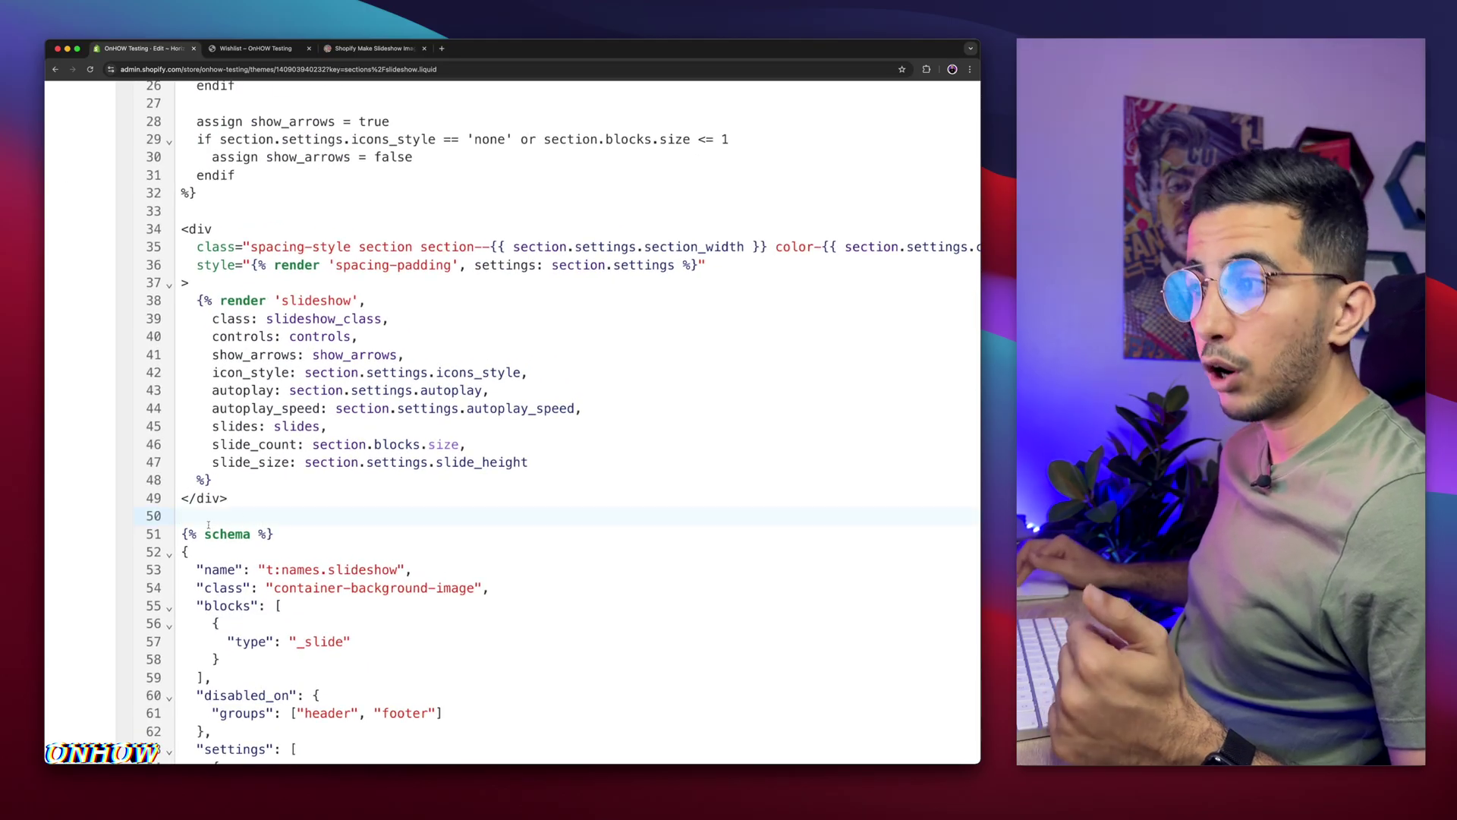
{"action": "key", "text": "BackSpace"}
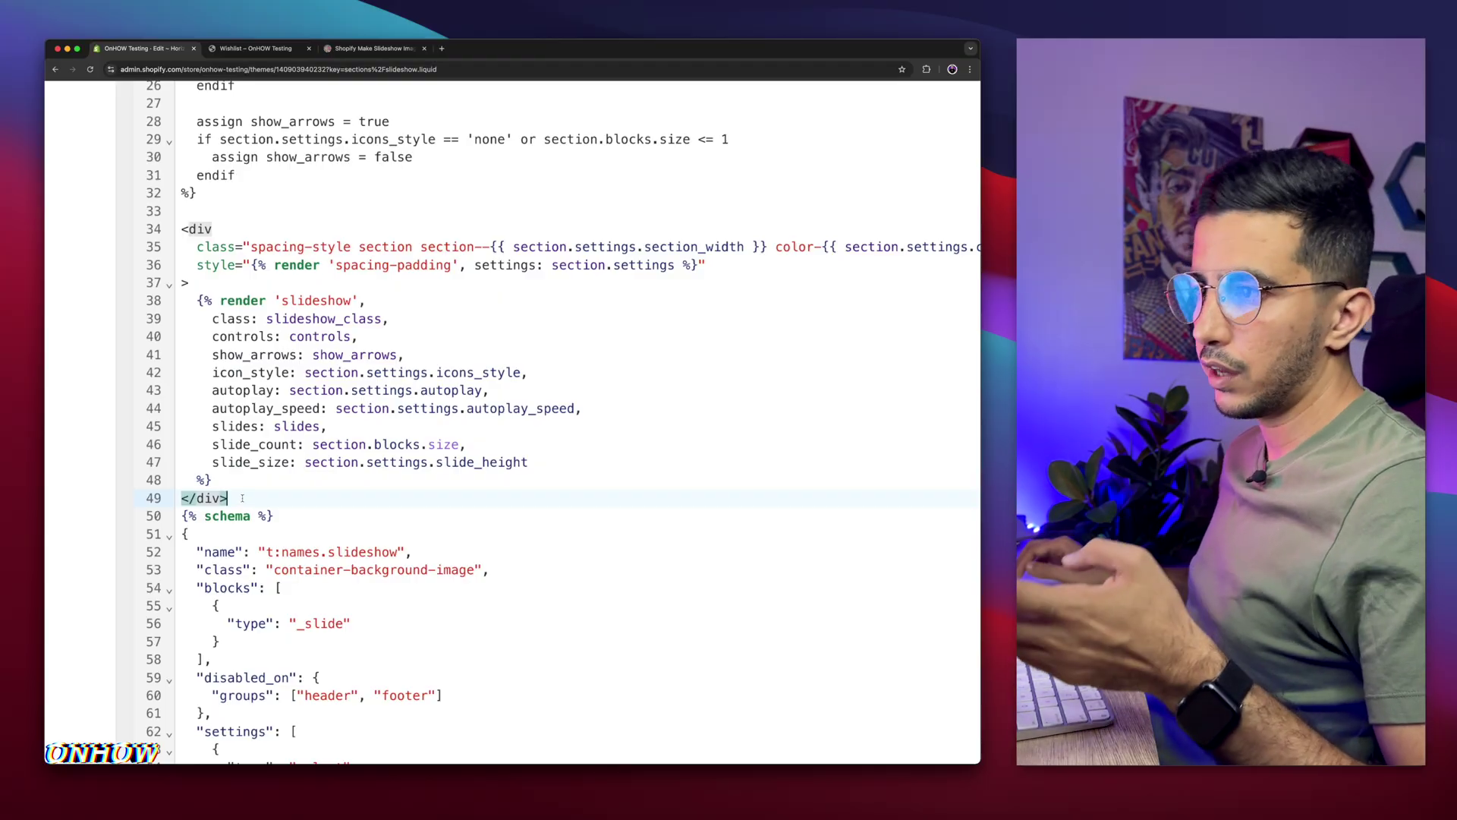
{"action": "key", "text": "Return"}
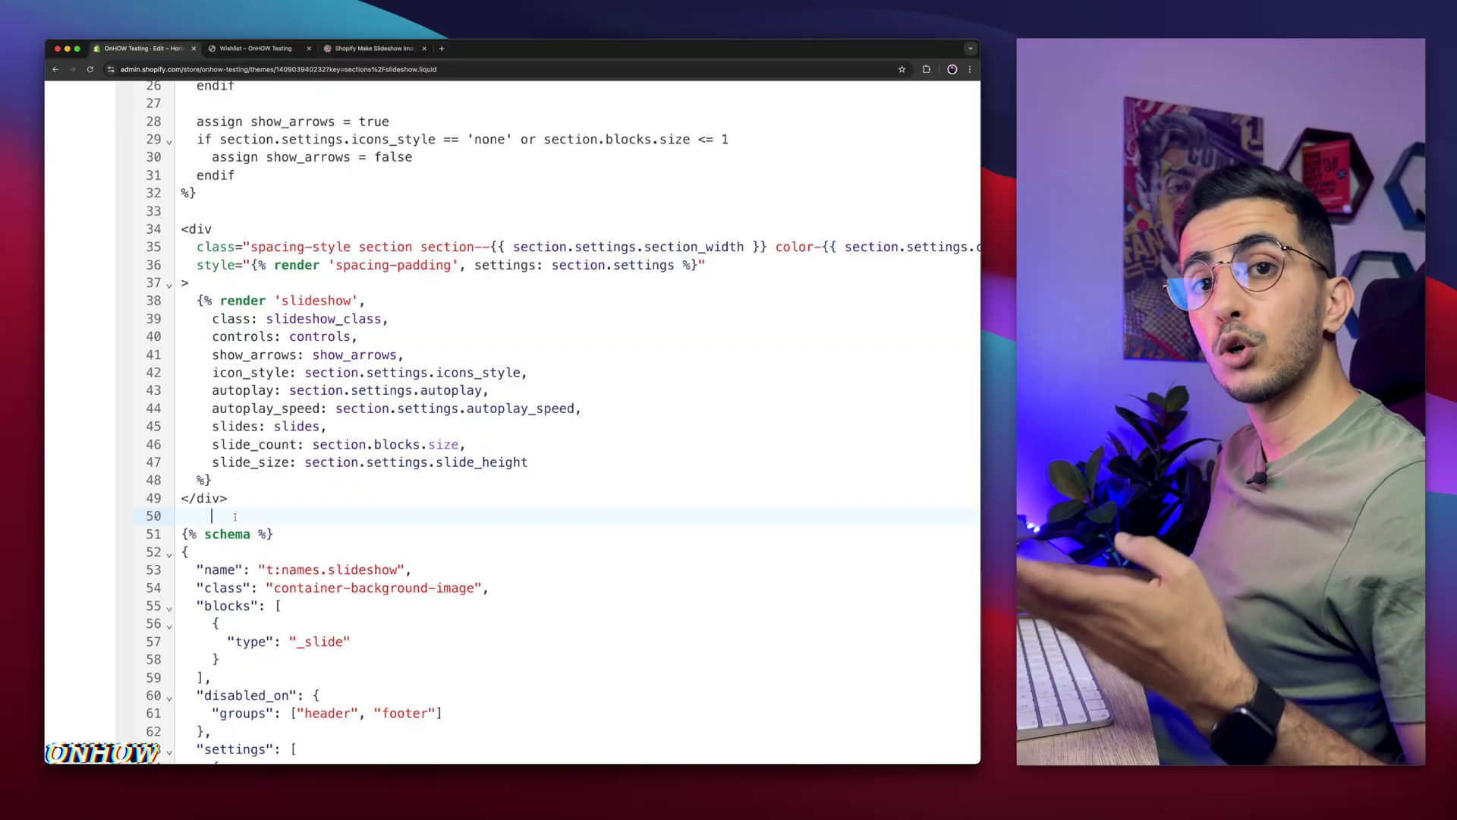
{"action": "key", "text": "super+v"}
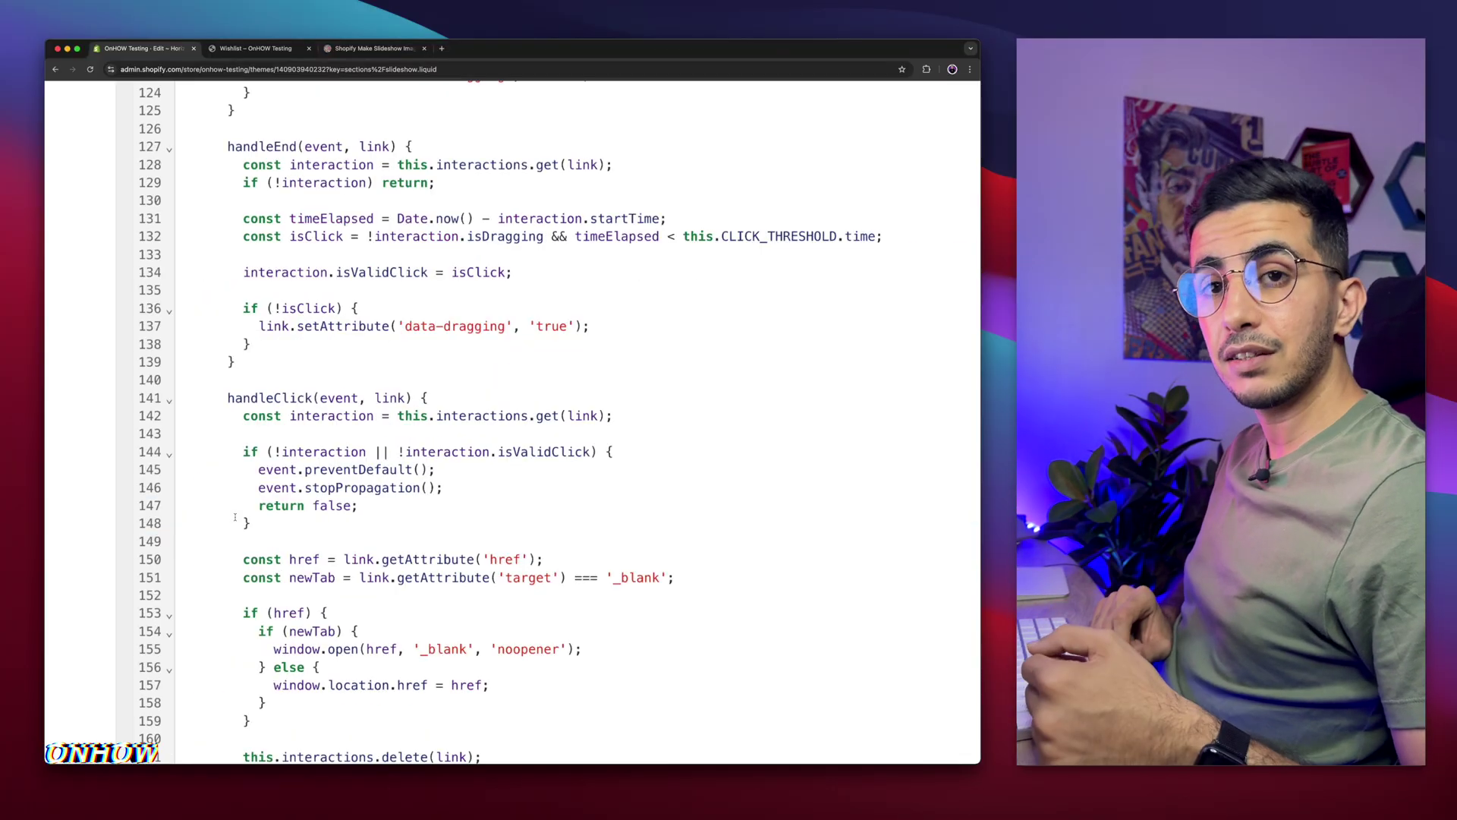
{"action": "key", "text": "super+minus"}
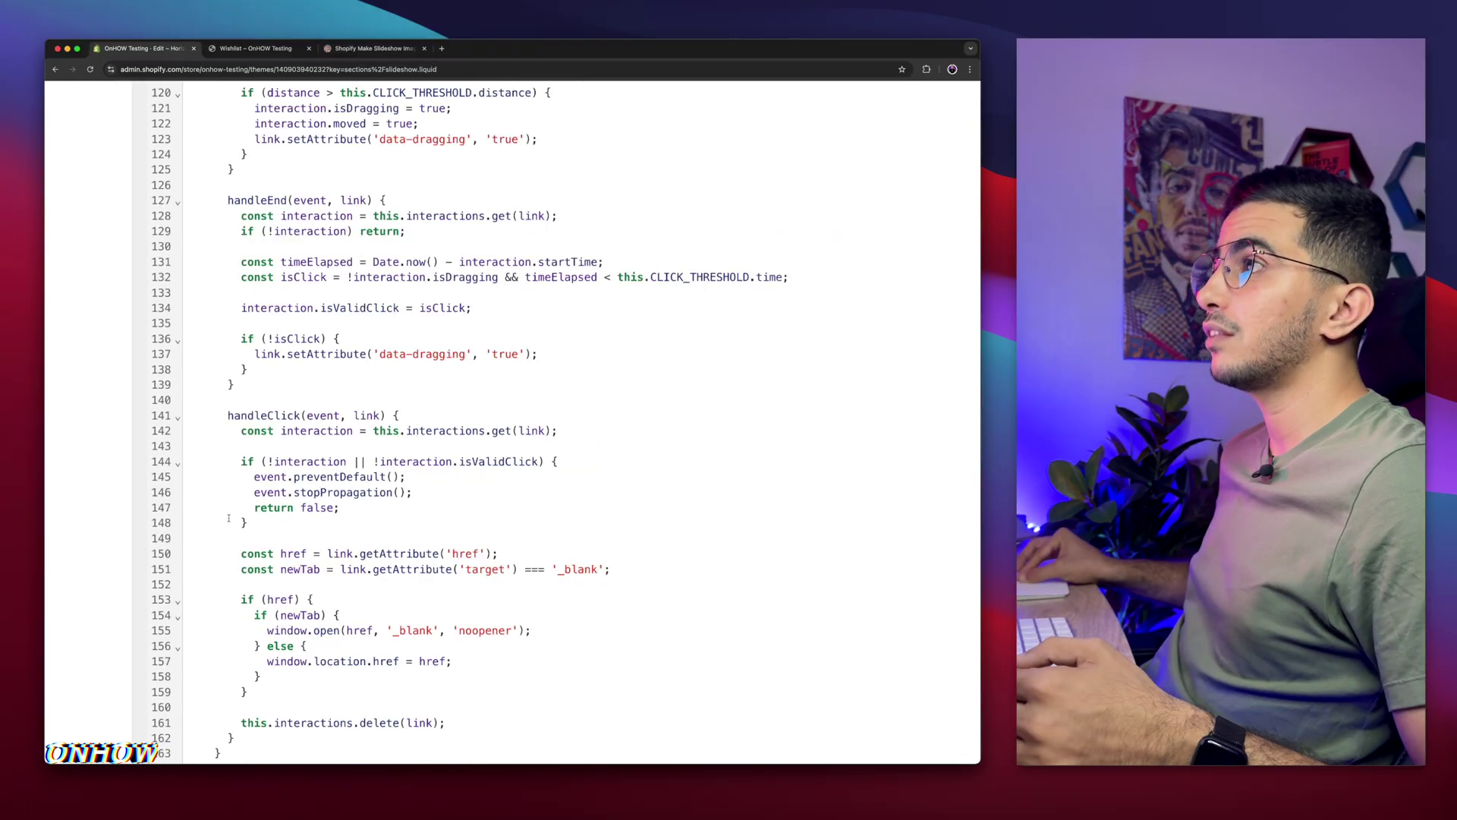
{"action": "key", "text": "super+0"}
{"action": "left_click", "coordinate": [952, 151]}
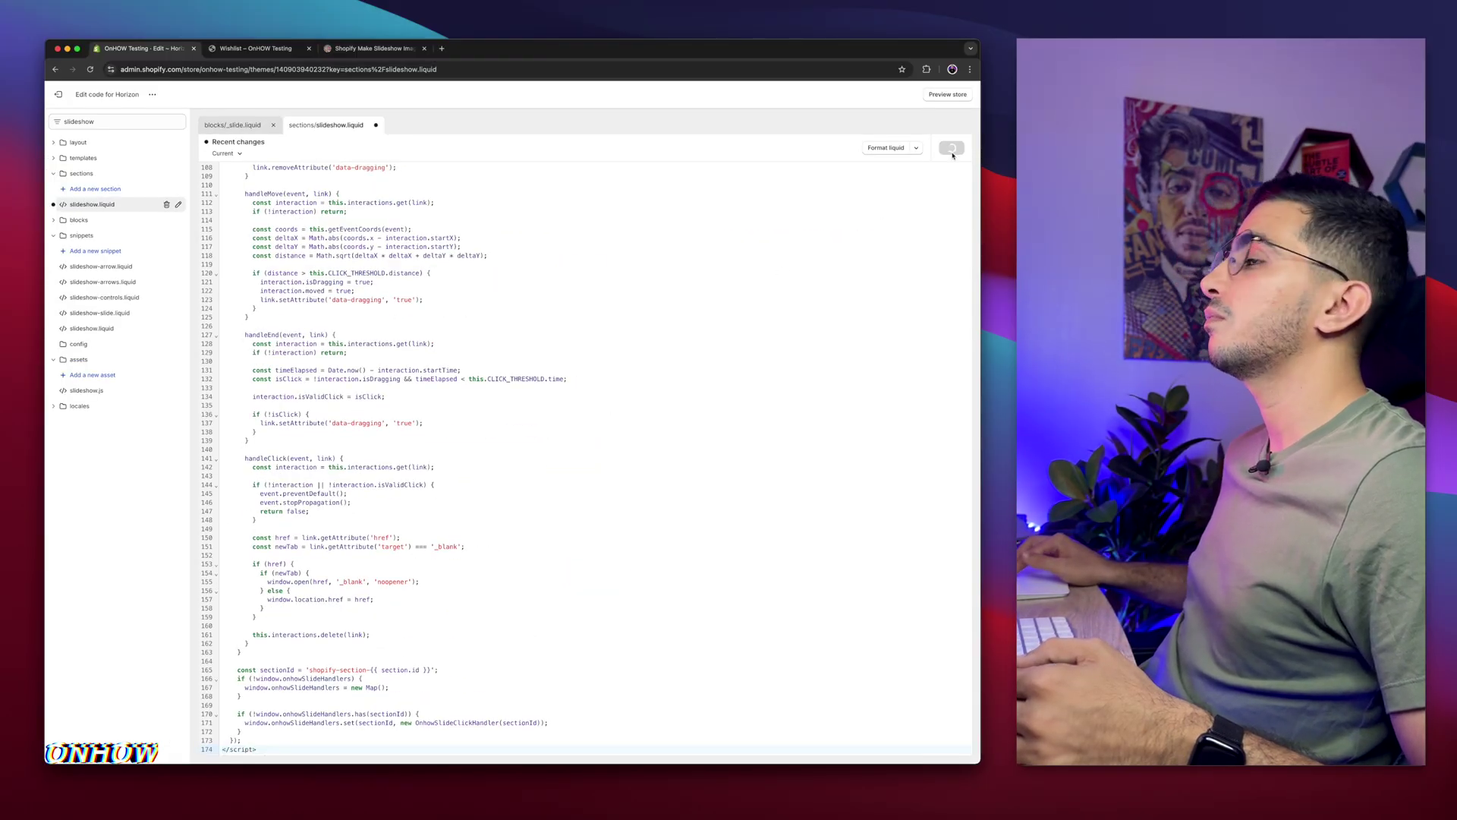
{"action": "scroll", "coordinate": [368, 427], "scroll_direction": "down", "scroll_amount": 5}
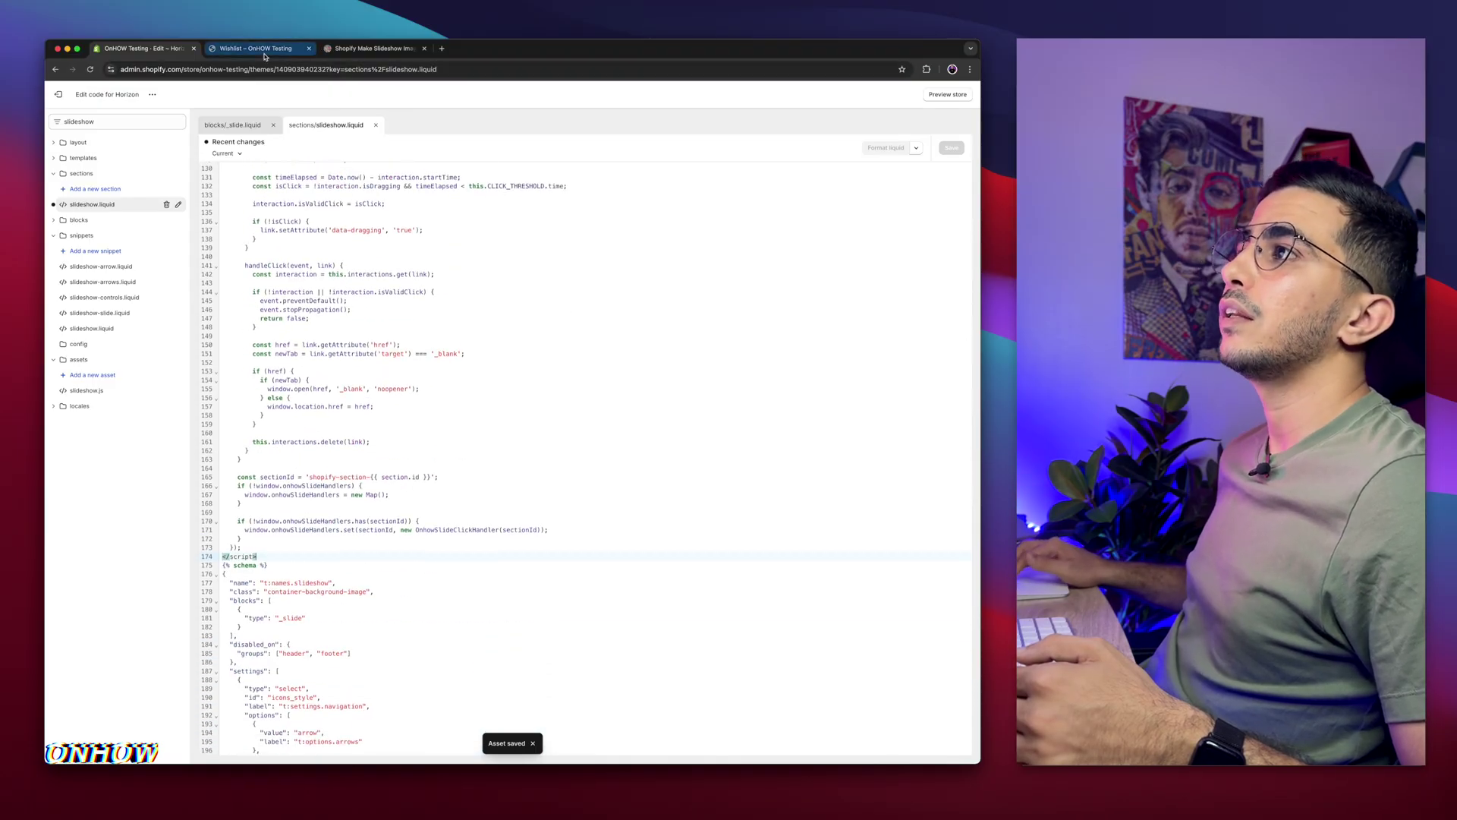
- Customize Horizon, add a Slideshow section found by searching 'slide', and select its first slide
{"action": "left_click", "coordinate": [58, 94]}
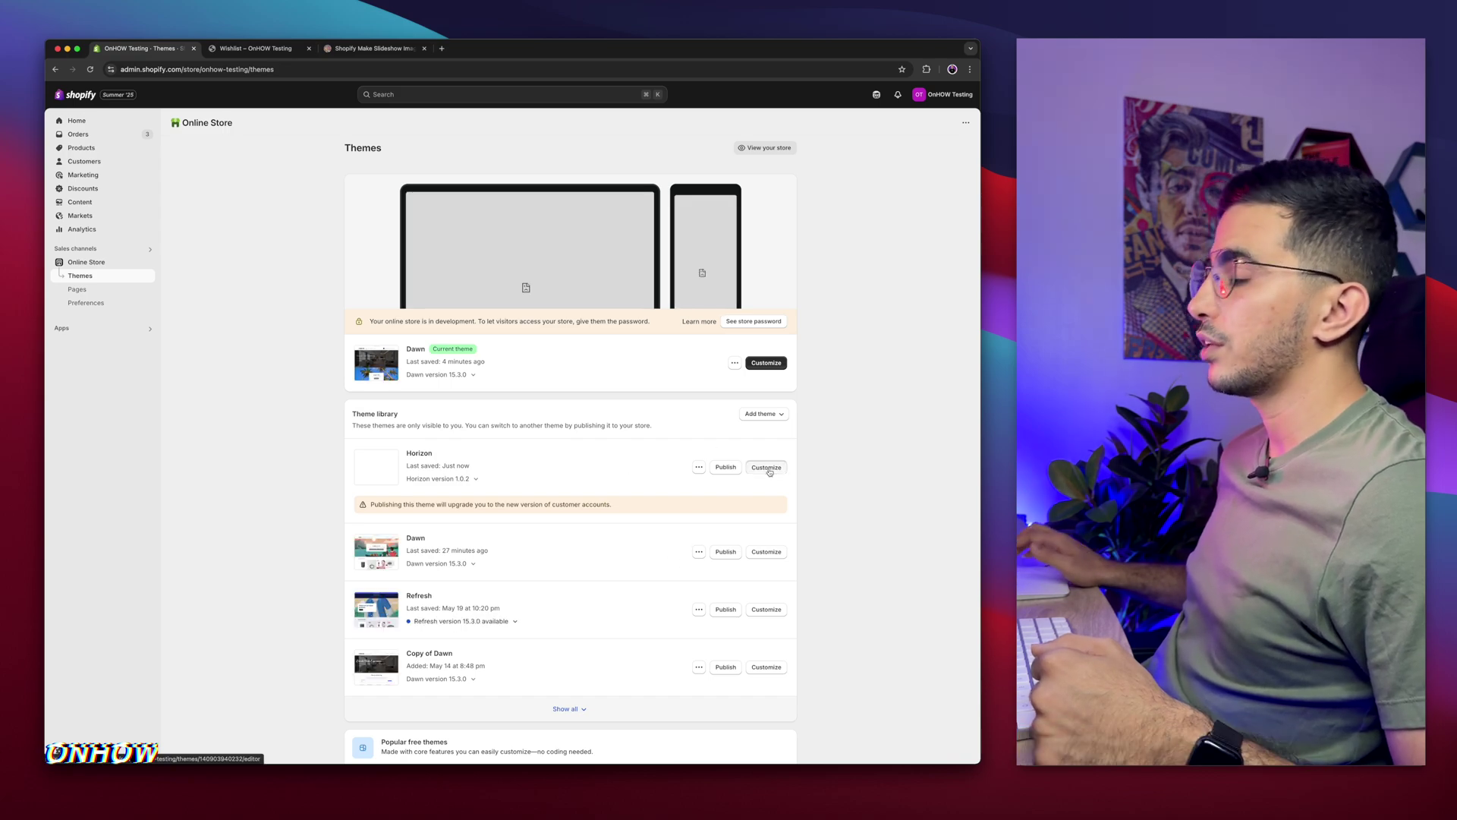
{"action": "left_click", "coordinate": [766, 467]}
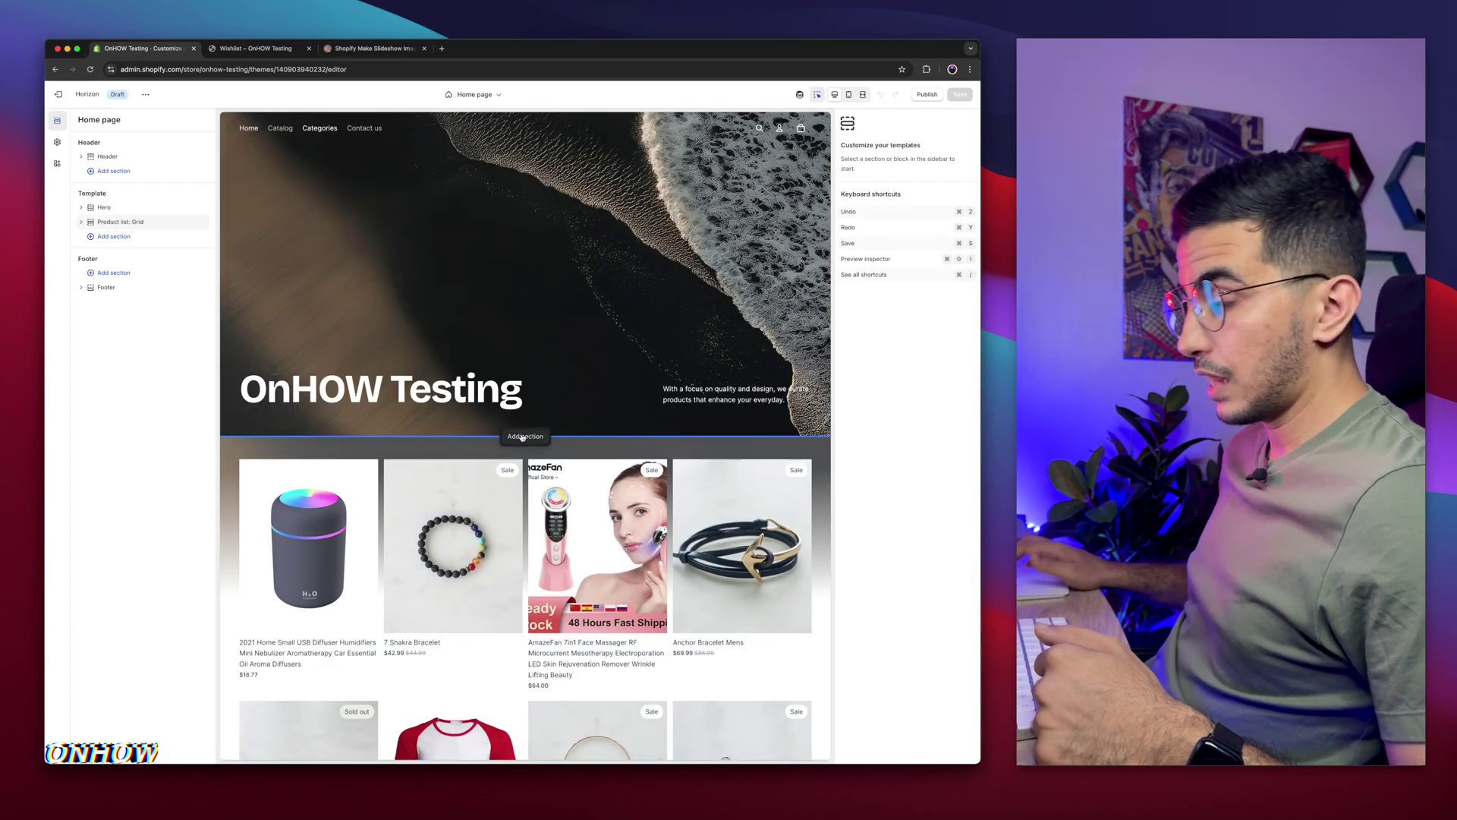
{"action": "left_click", "coordinate": [522, 437]}
{"action": "type", "text": "slide"}
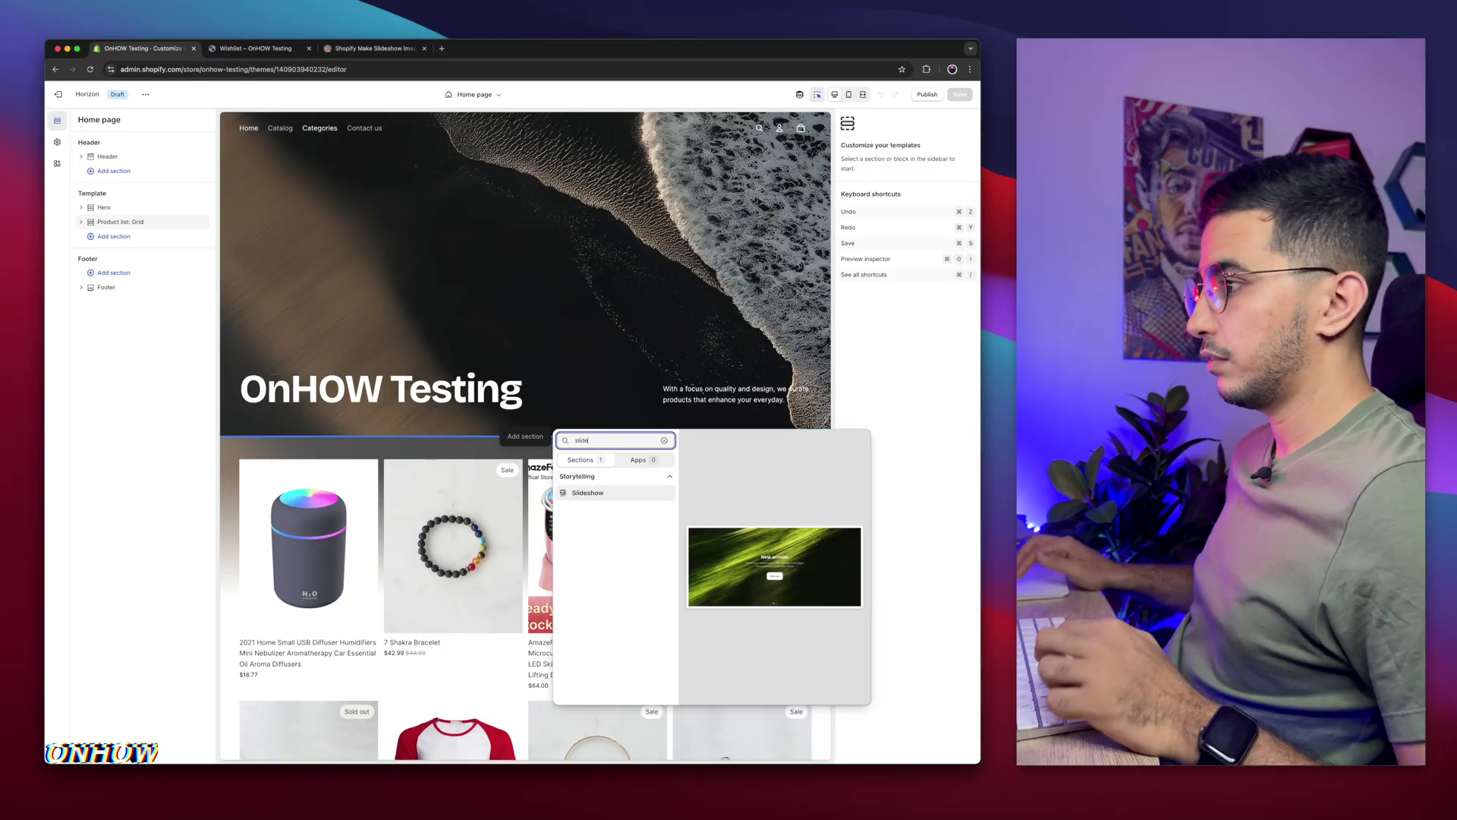
{"action": "key", "text": "Escape"}
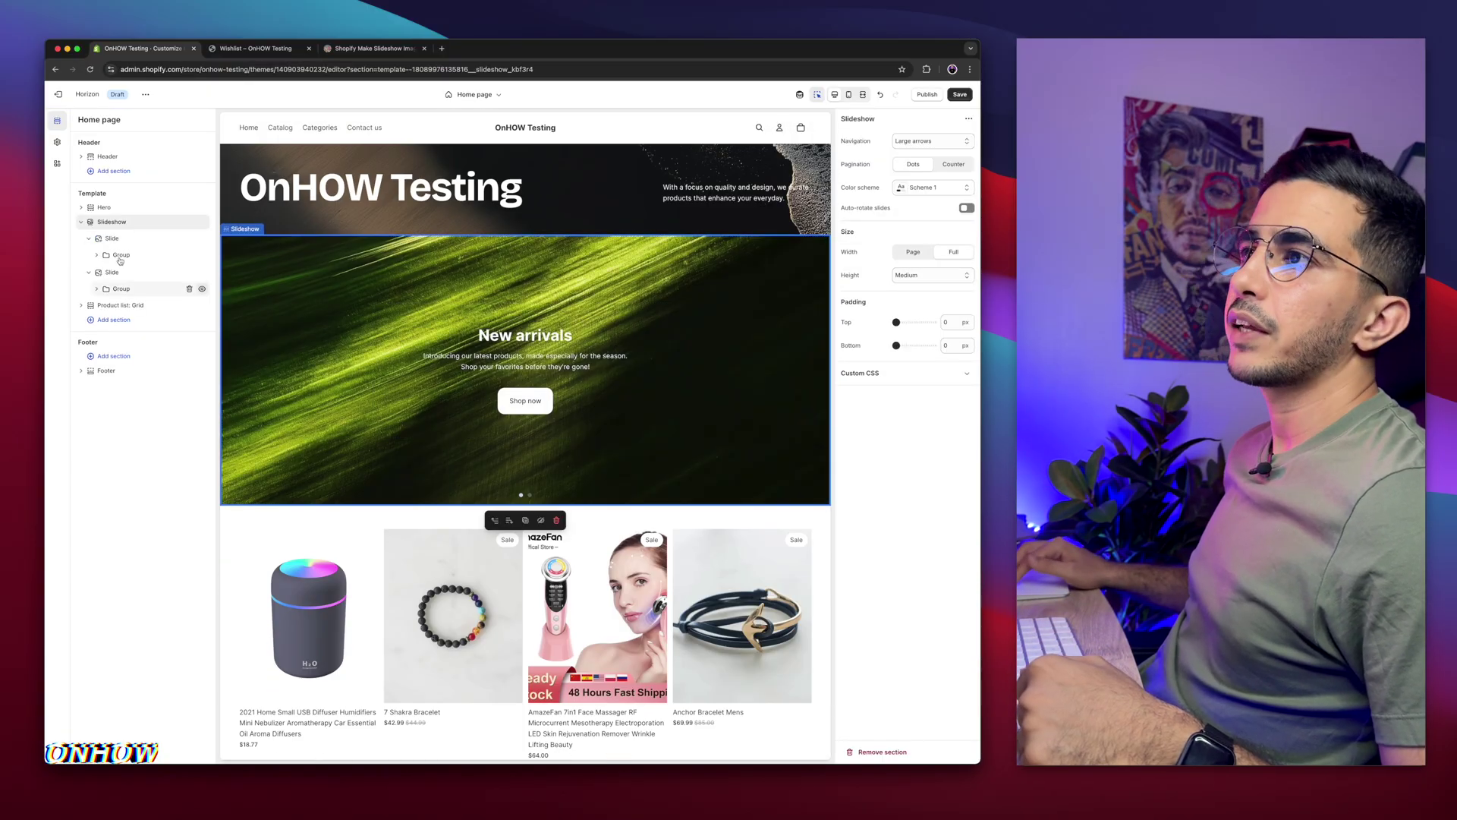
{"action": "scroll", "coordinate": [120, 260], "scroll_direction": "up", "scroll_amount": 5}
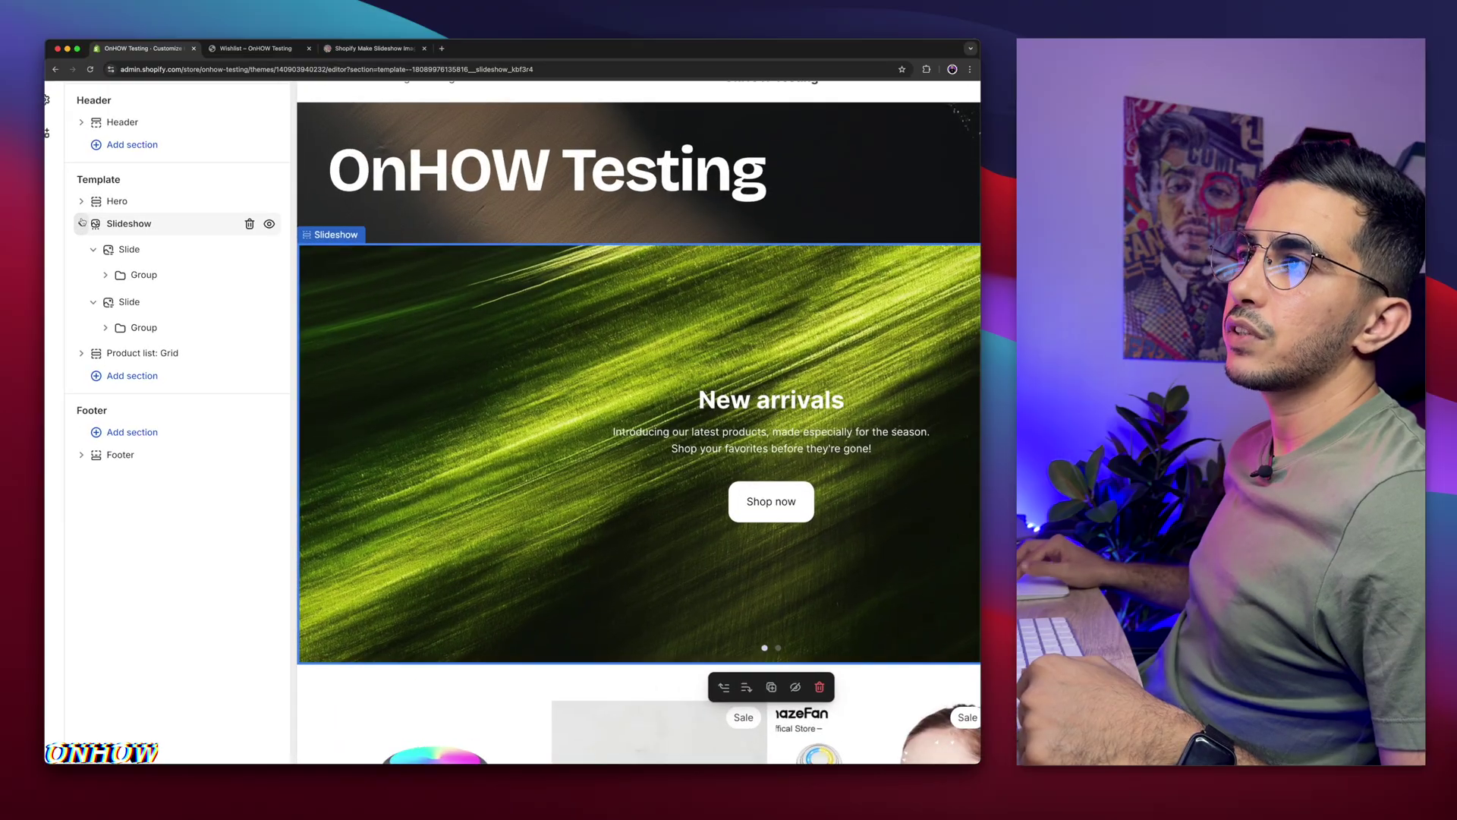
{"action": "left_click", "coordinate": [129, 249]}
- Set the first slide's image to the palm trees photo
{"action": "scroll", "coordinate": [145, 252], "scroll_direction": "down", "scroll_amount": 5}
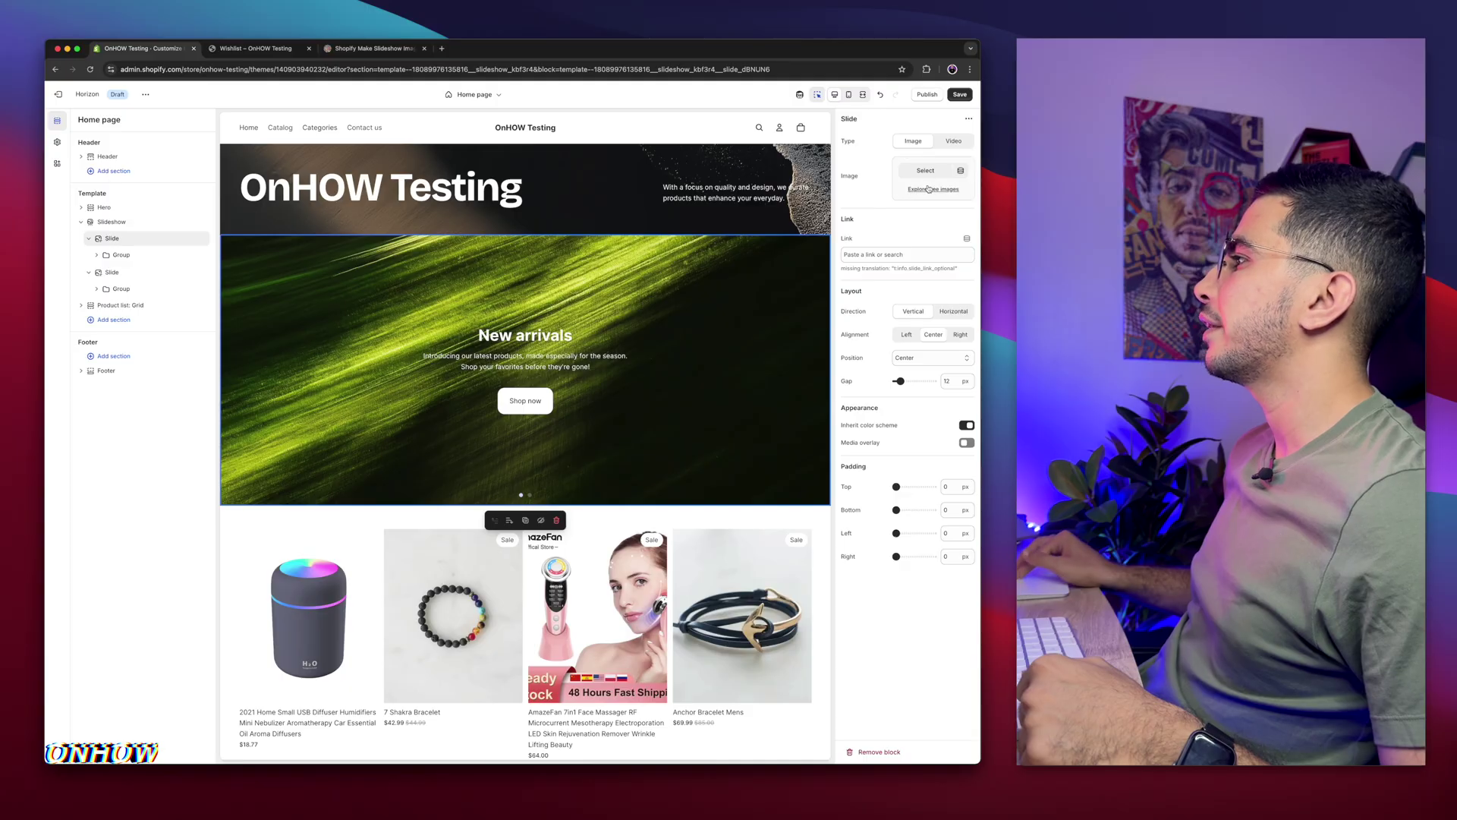
{"action": "left_click", "coordinate": [924, 169]}
{"action": "scroll", "coordinate": [610, 433], "scroll_direction": "down", "scroll_amount": 5}
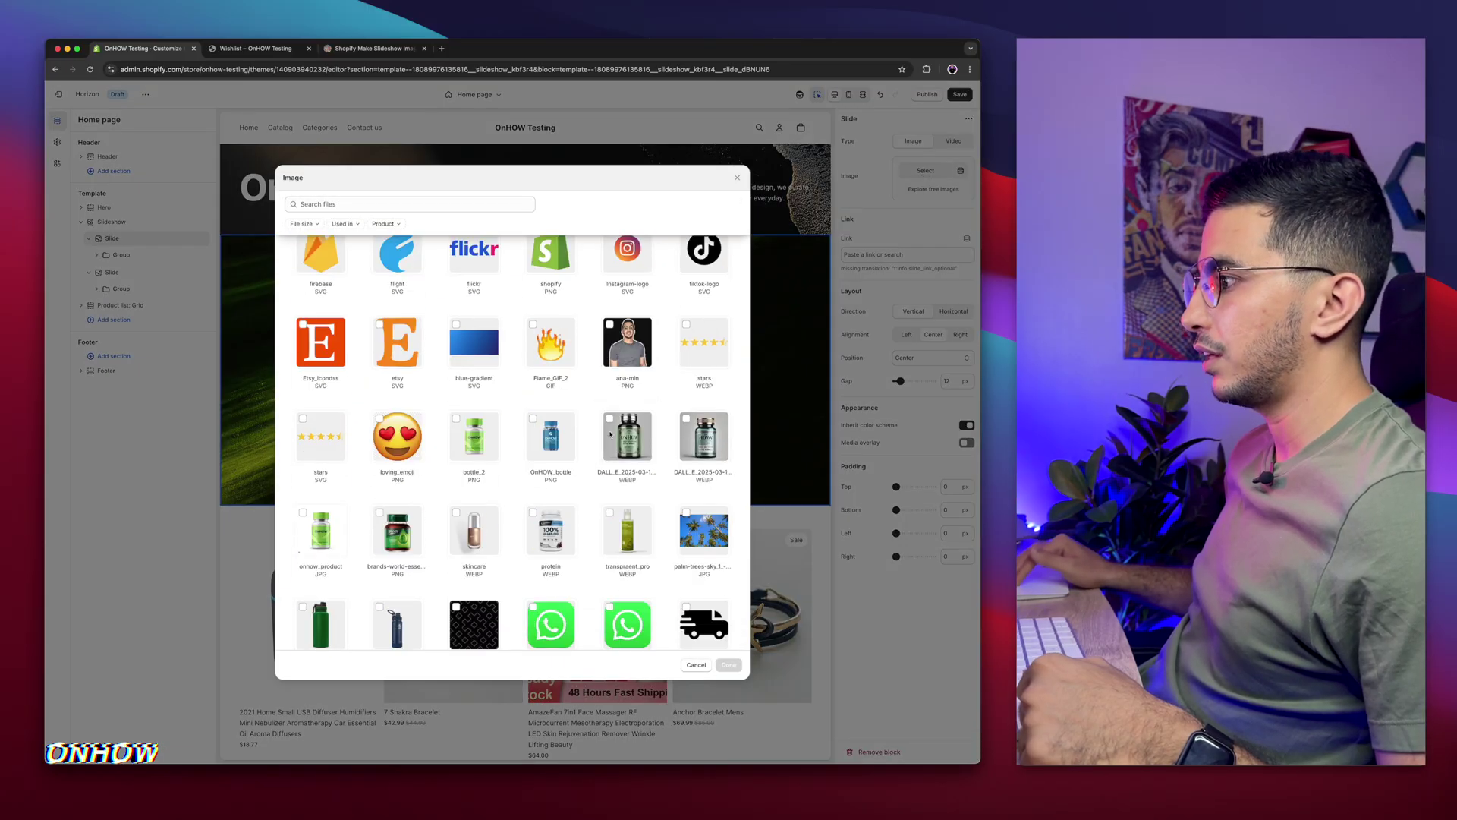
{"action": "left_click", "coordinate": [704, 532]}
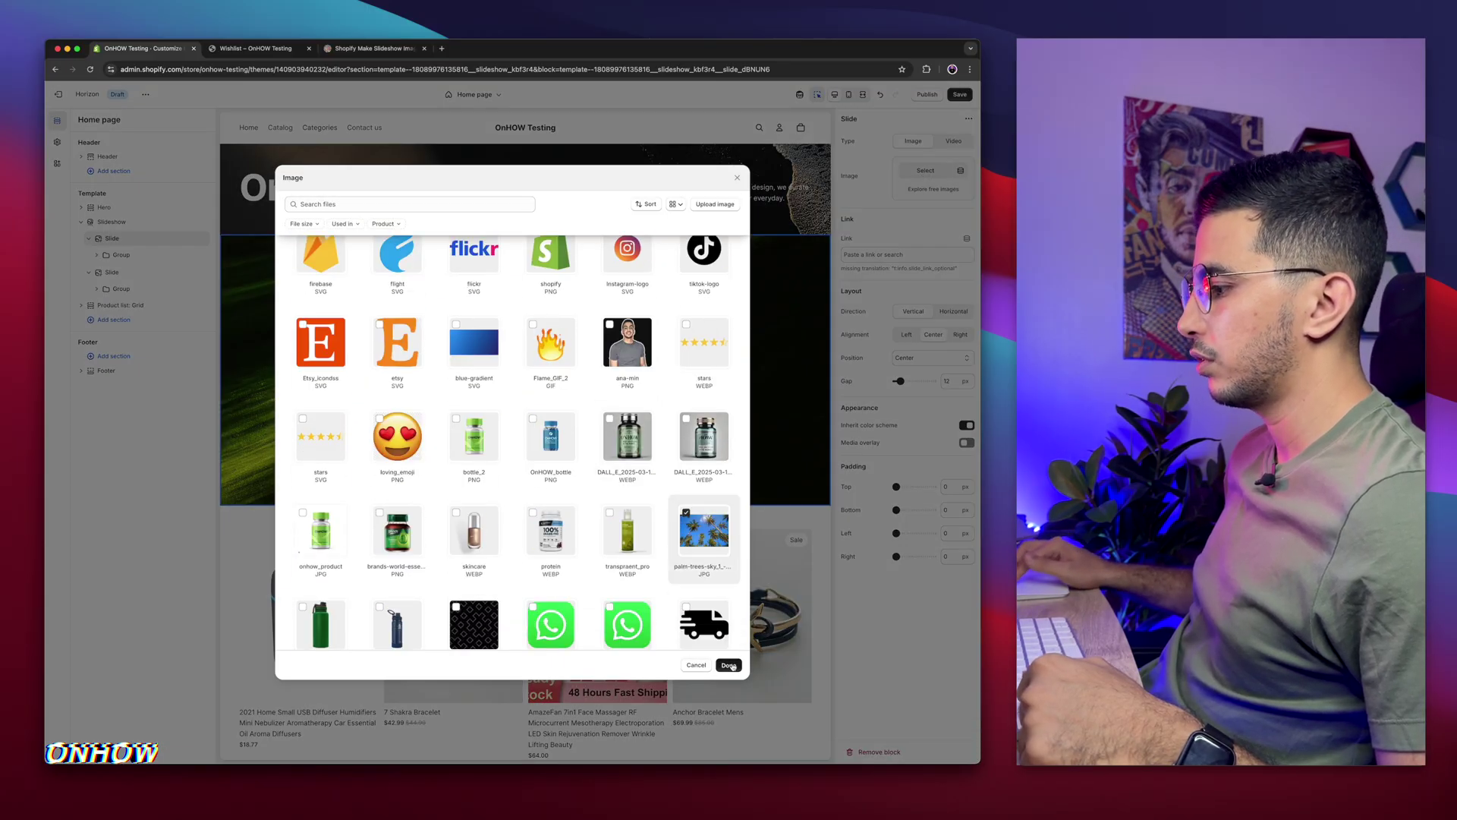
{"action": "left_click", "coordinate": [729, 665]}
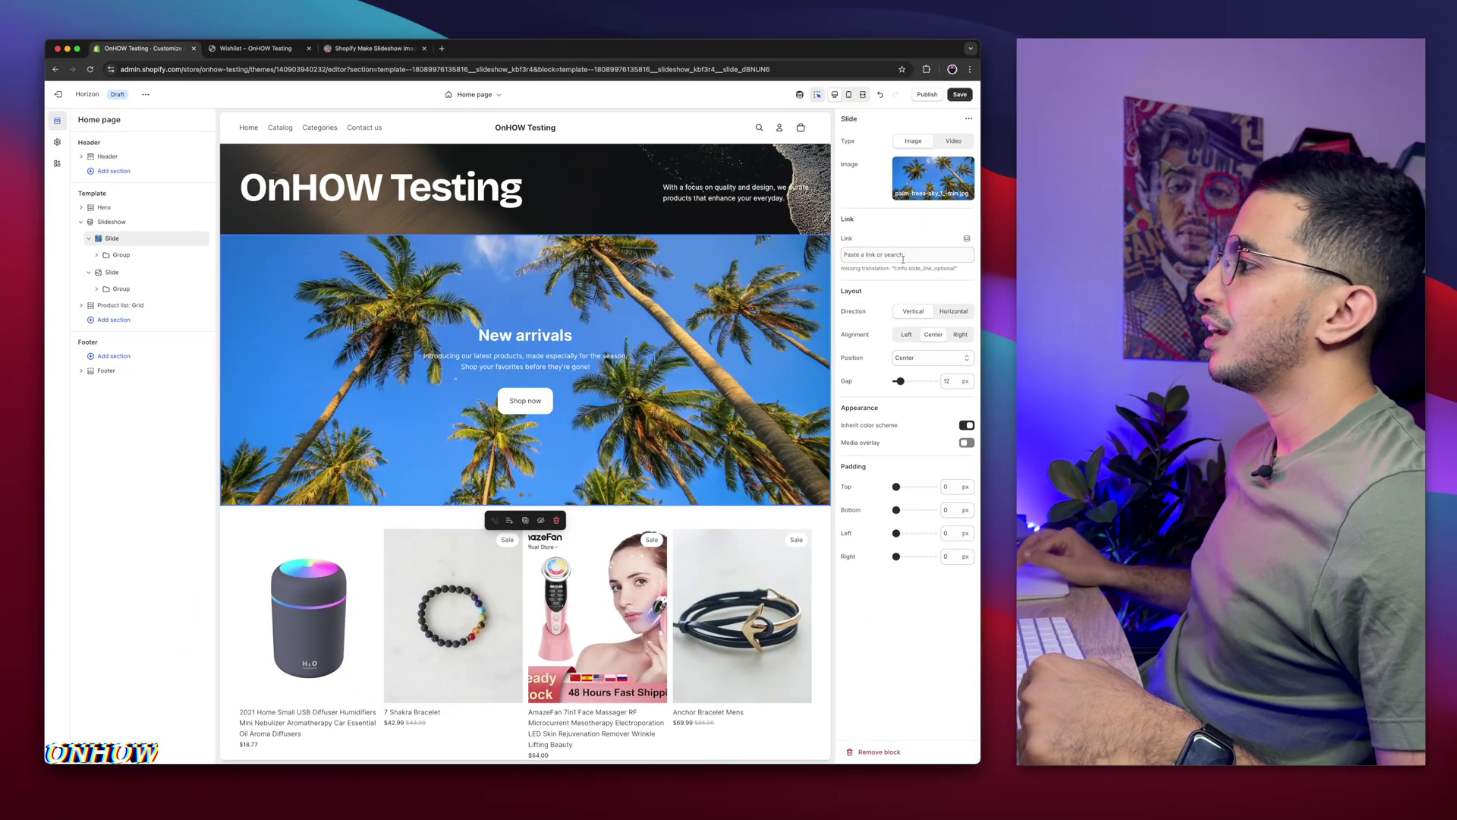
- Link the slide to the Wishlist page, opening in a new tab, and save the theme
{"action": "left_click", "coordinate": [823, 289]}
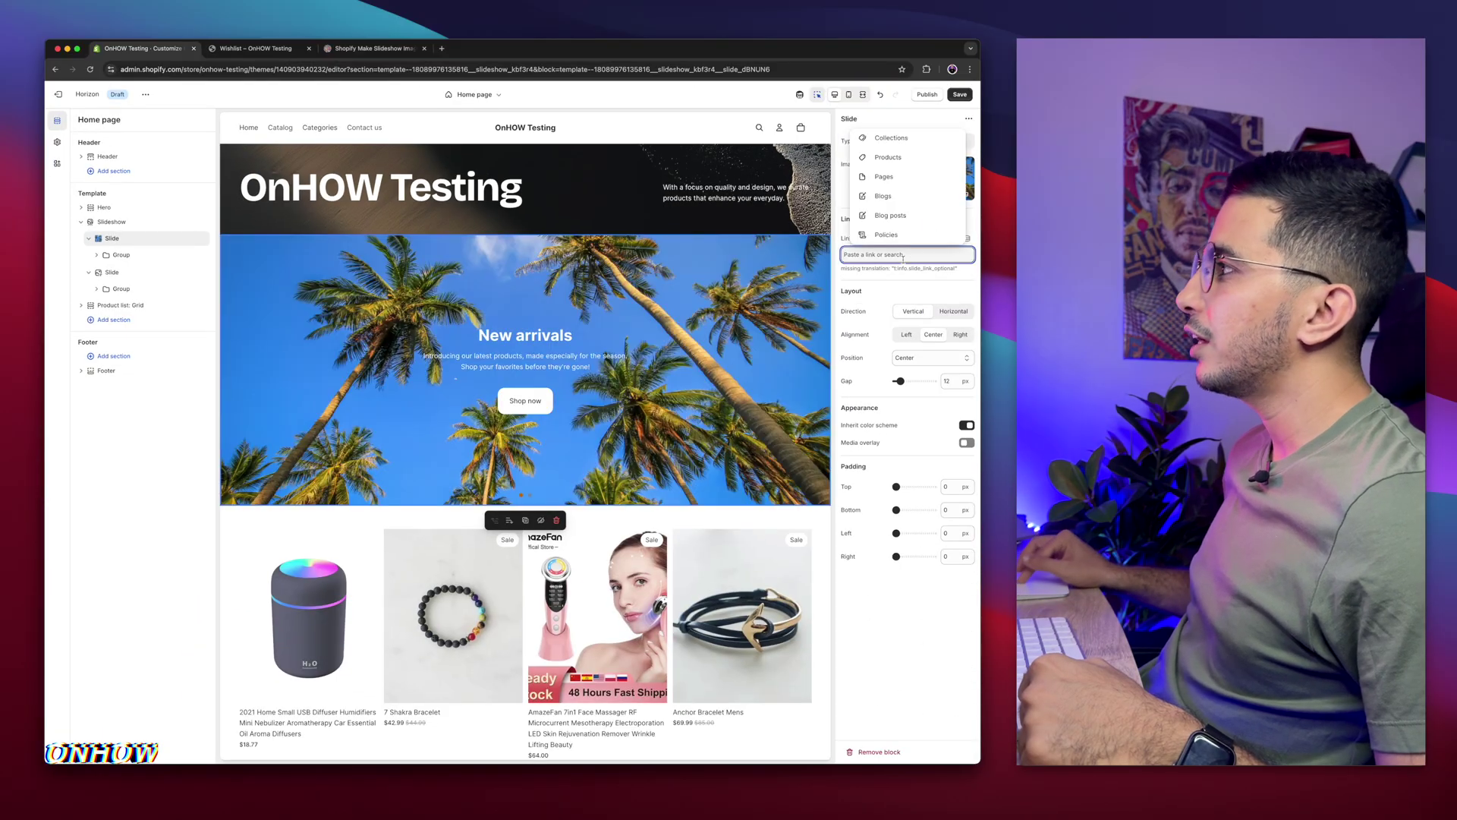
{"action": "left_click", "coordinate": [896, 175]}
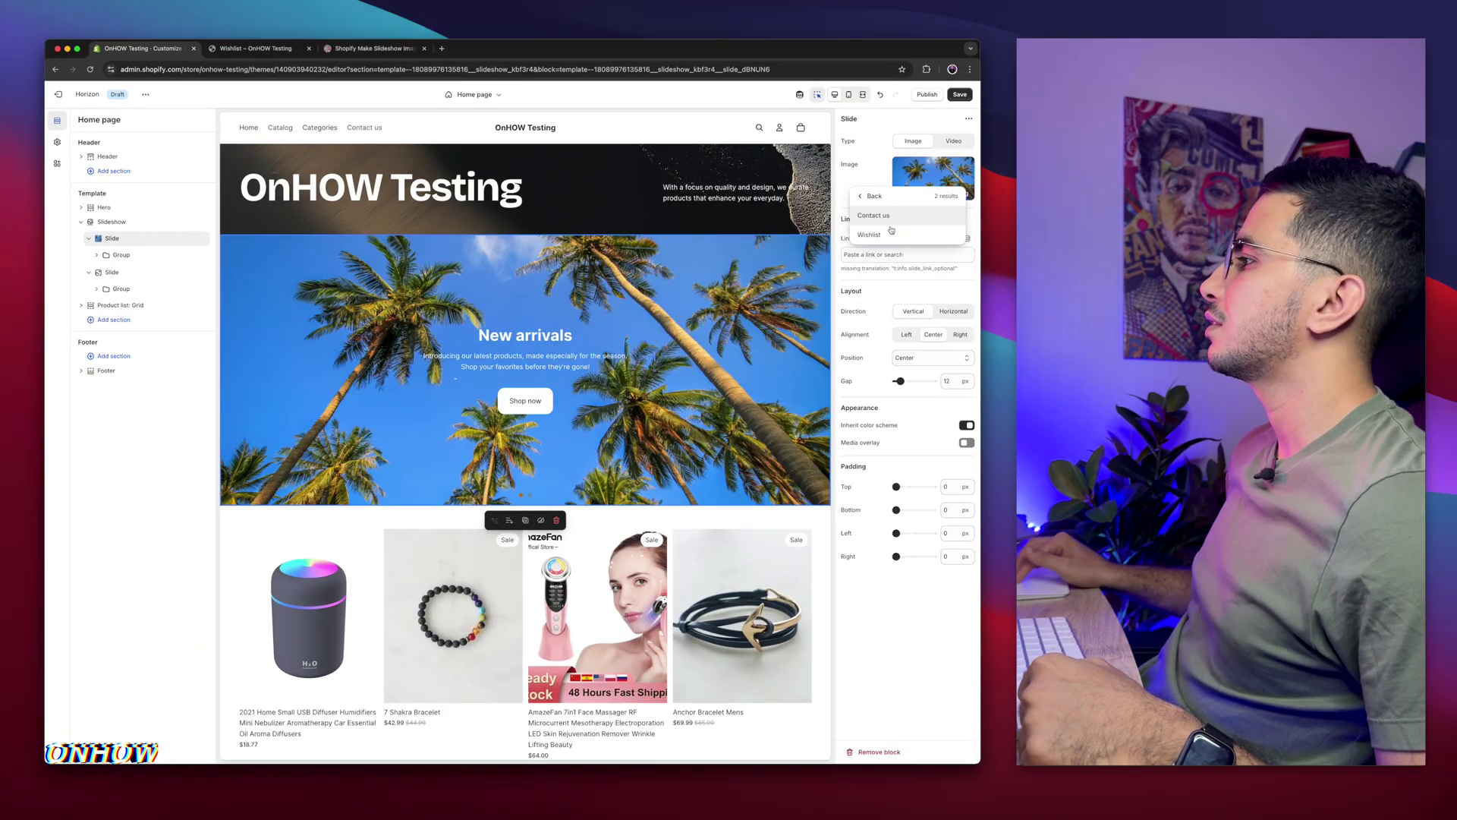
{"action": "left_click", "coordinate": [891, 232]}
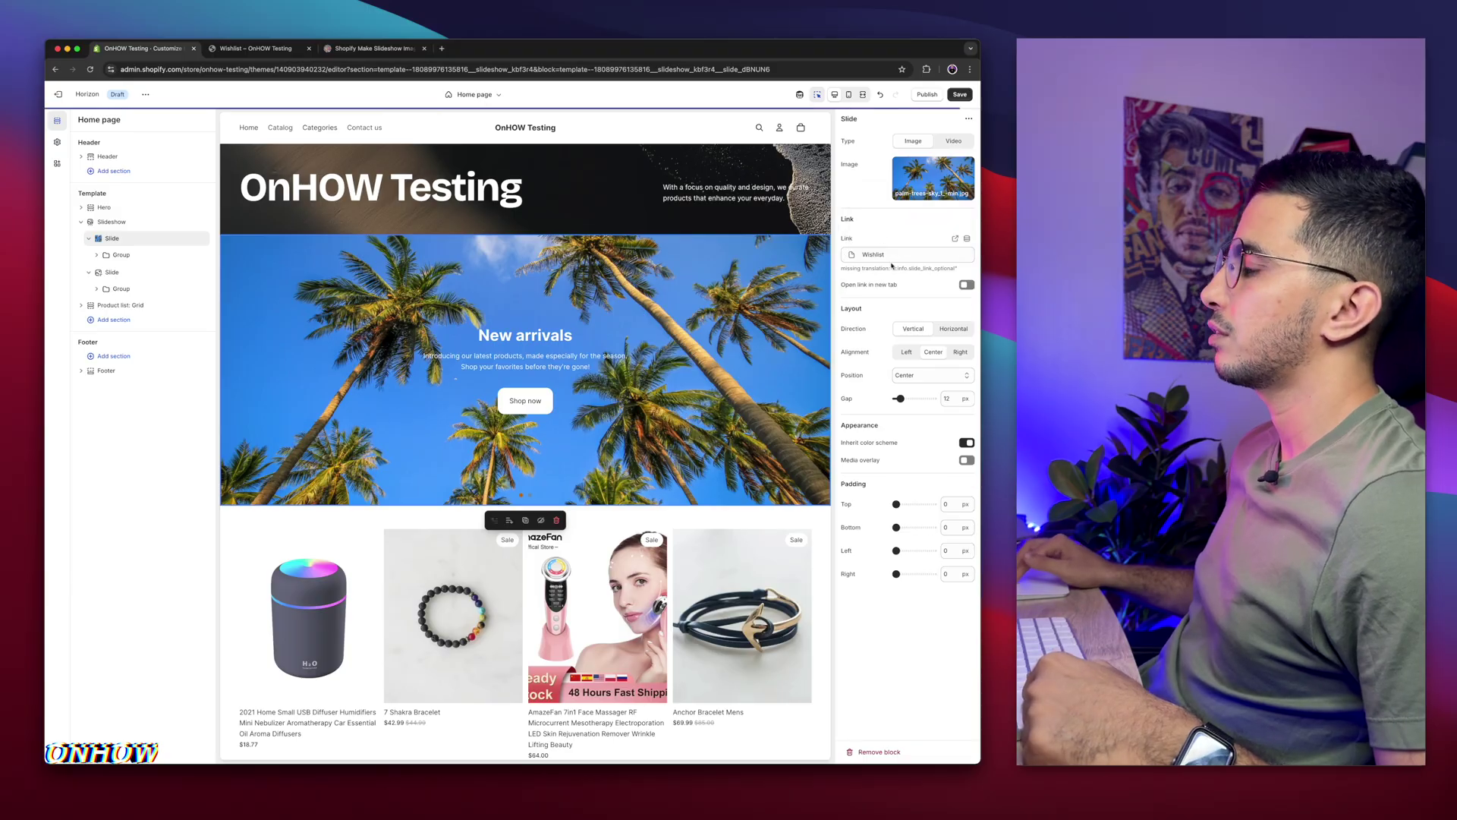
{"action": "left_click", "coordinate": [967, 286]}
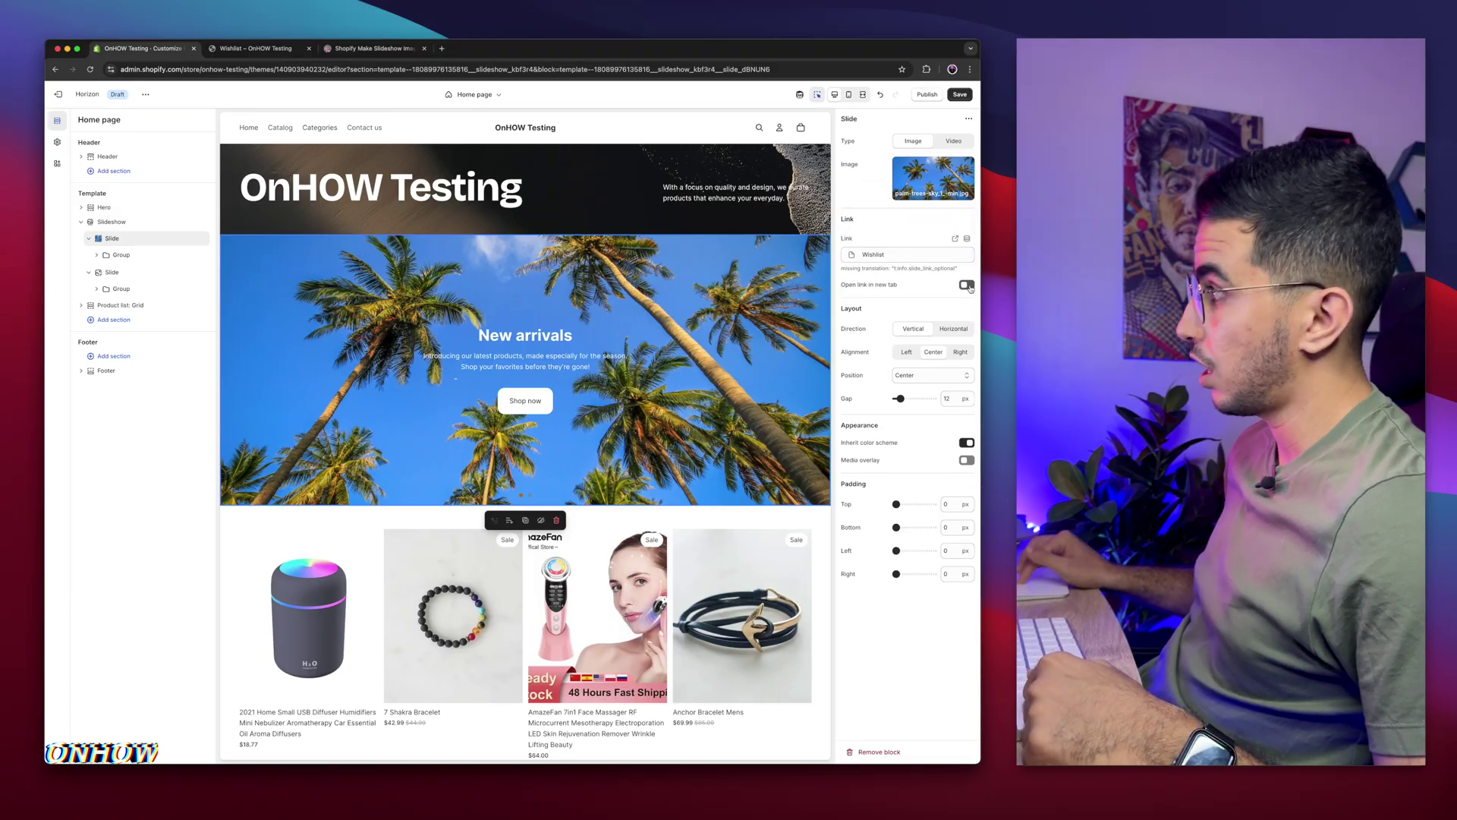
{"action": "left_click", "coordinate": [963, 93]}
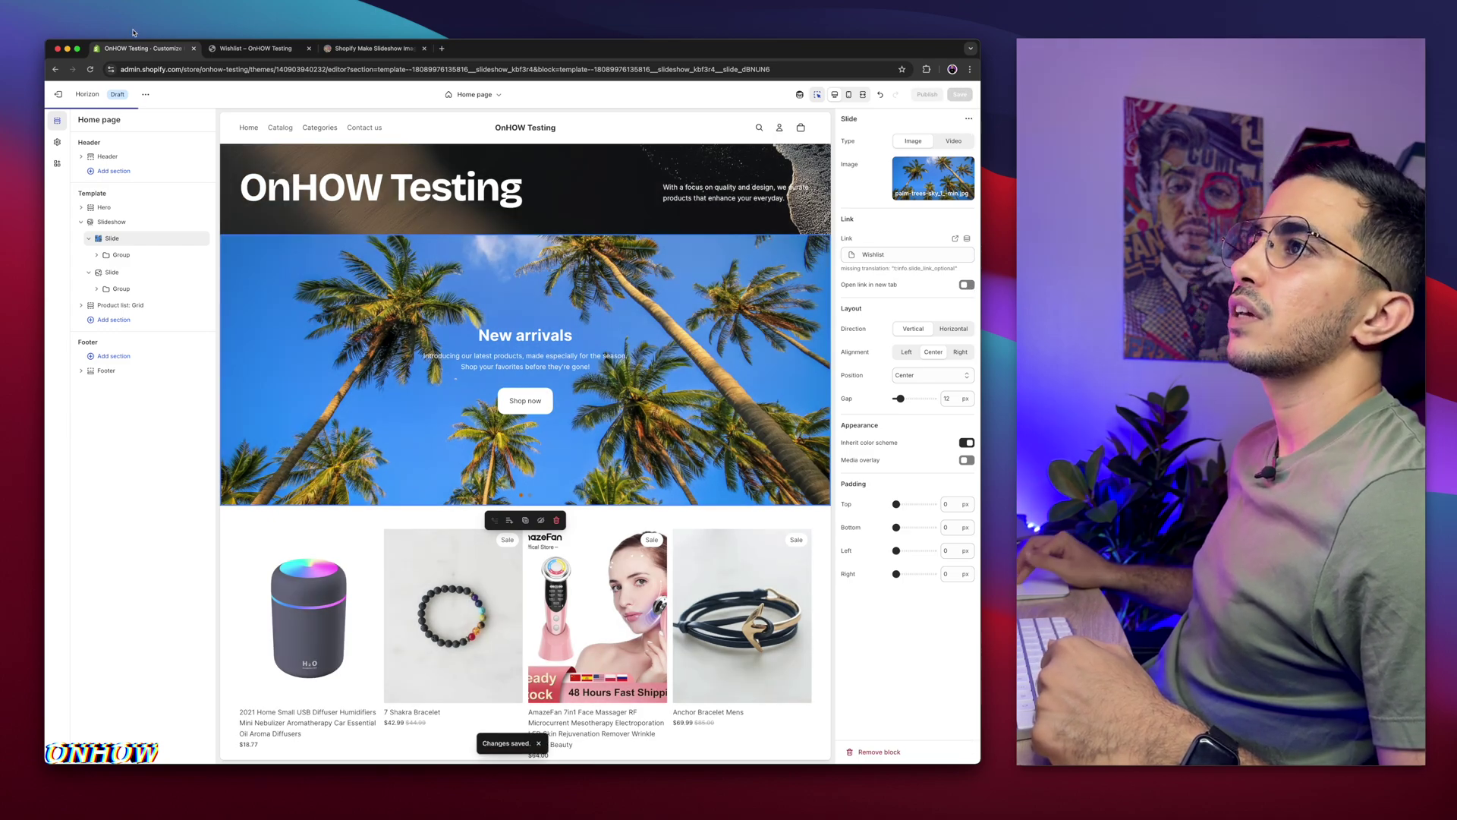
{"action": "left_click", "coordinate": [145, 94]}
- On the live storefront, click the palm-tree slide and check that it opens /pages/wishlist
{"action": "left_click", "coordinate": [95, 188]}
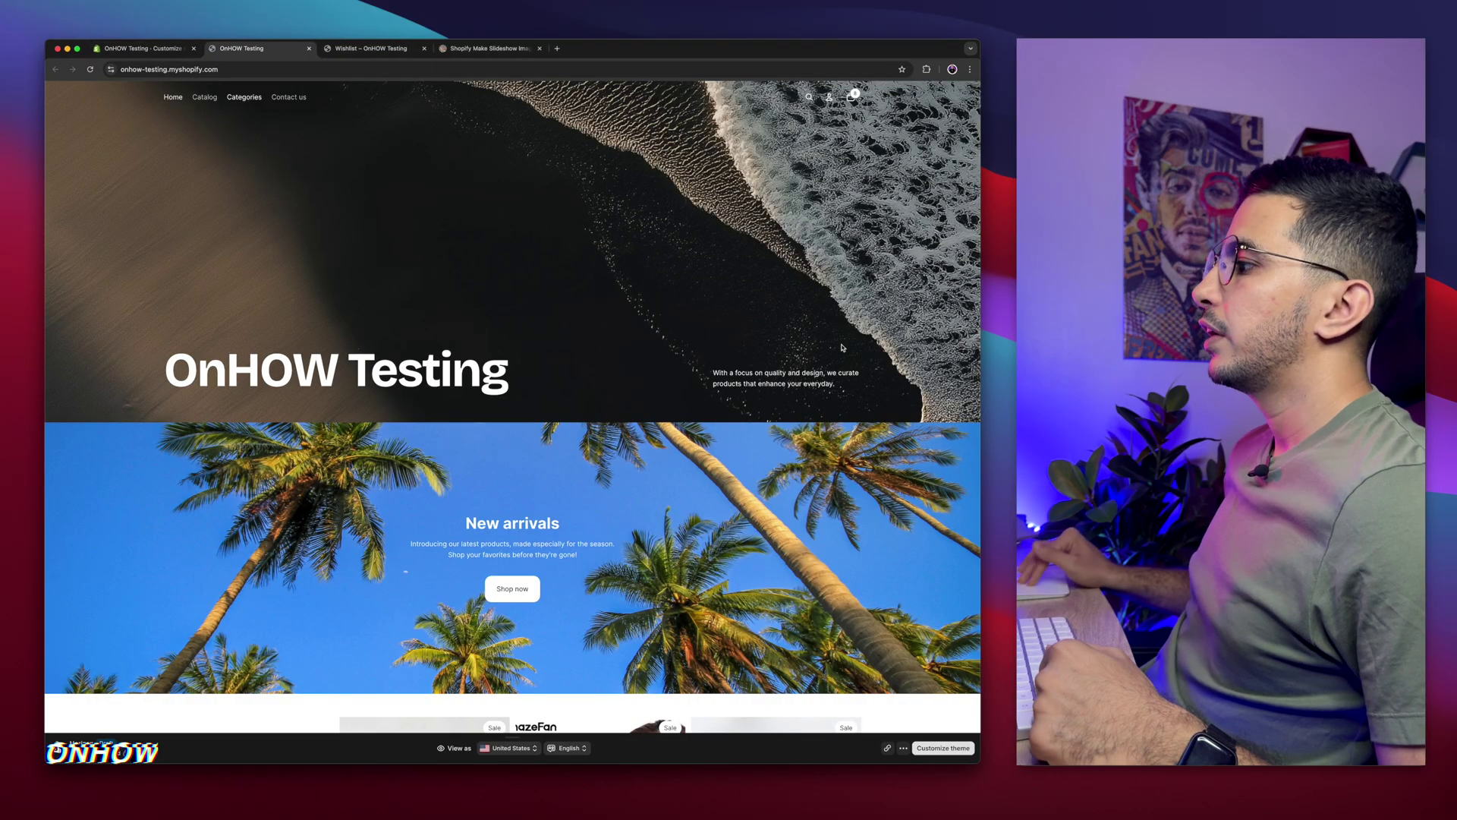
{"action": "scroll", "coordinate": [841, 347], "scroll_direction": "down", "scroll_amount": 5}
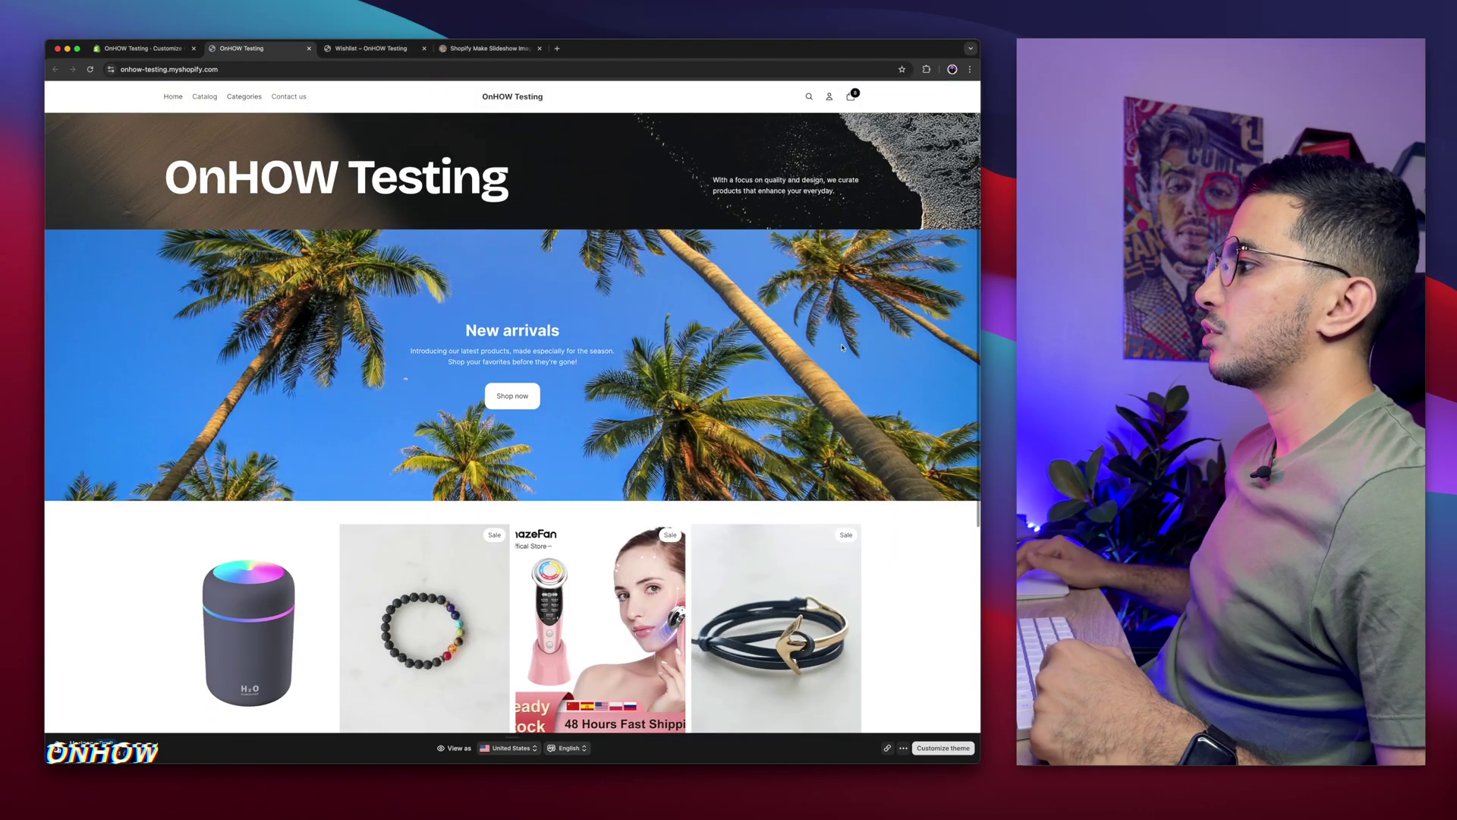
{"action": "left_click", "coordinate": [757, 354]}
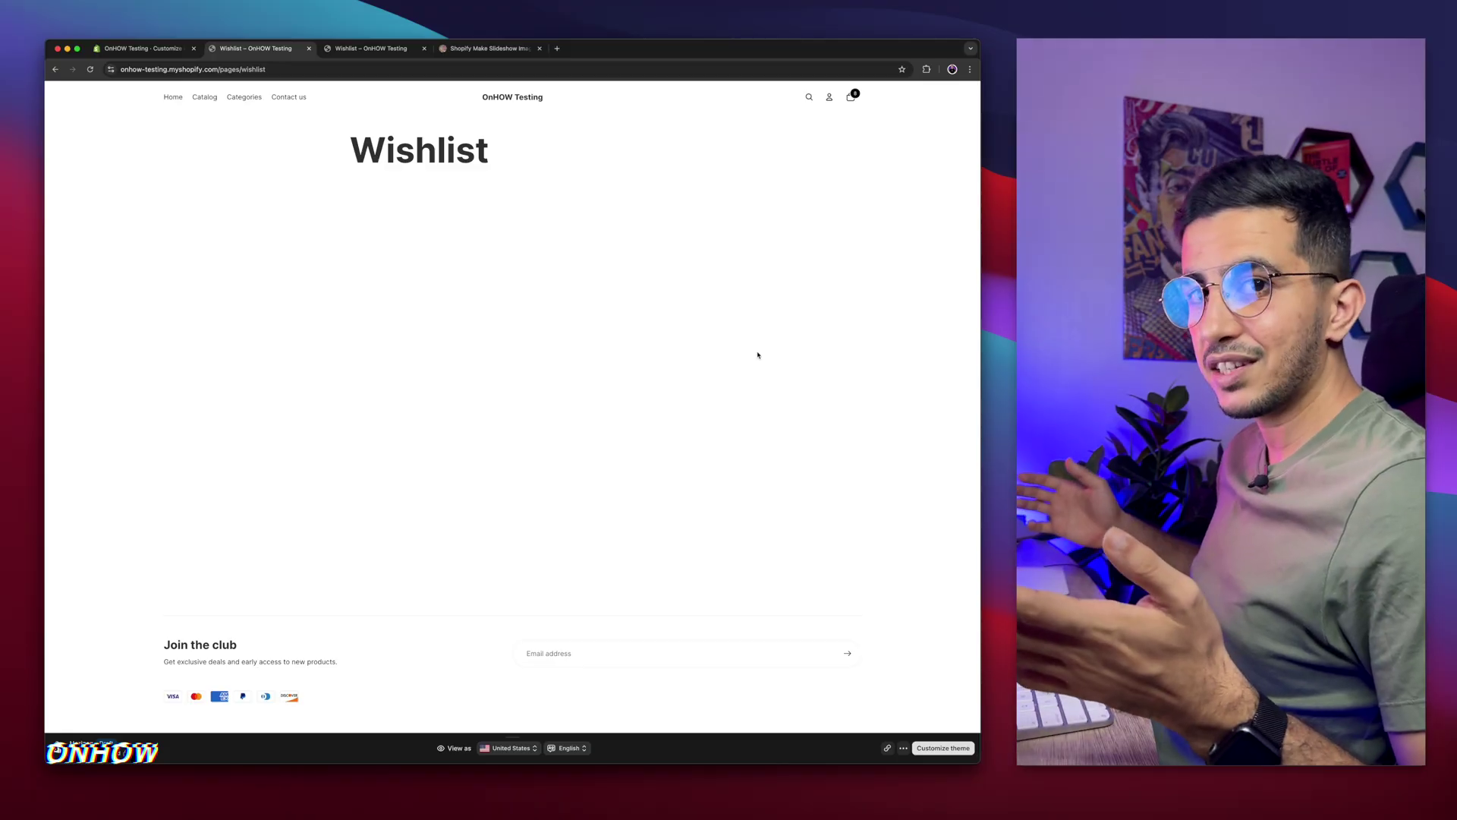